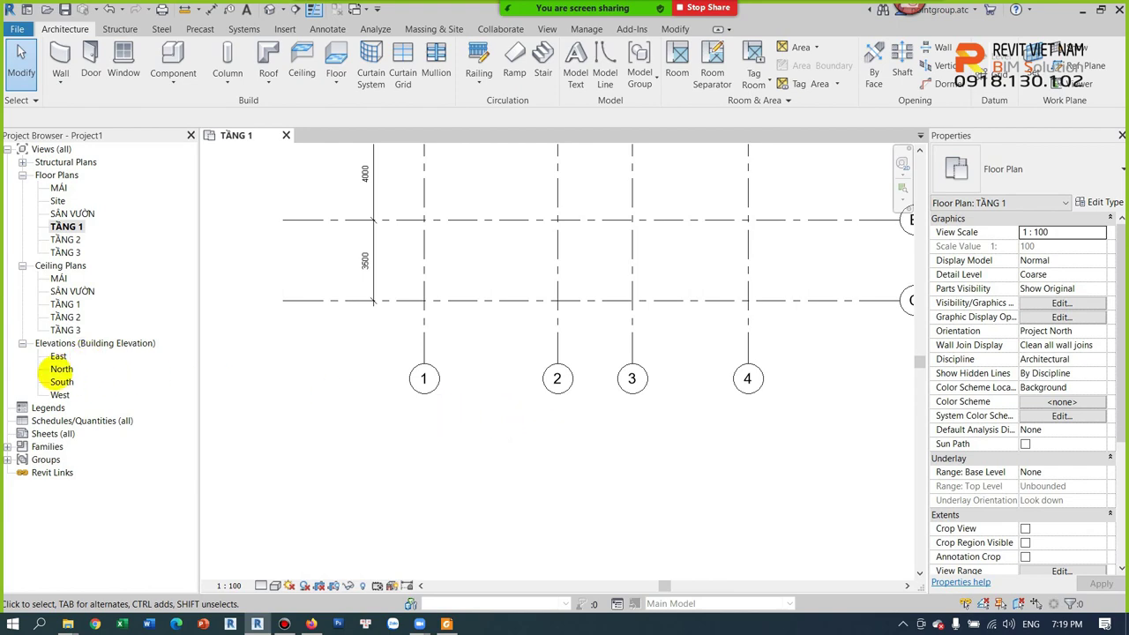
- In the East elevation, drag the MÁI level's right end left, closer to the grids
double_click(59, 355)
middle_click_drag(713, 374, 616, 361)
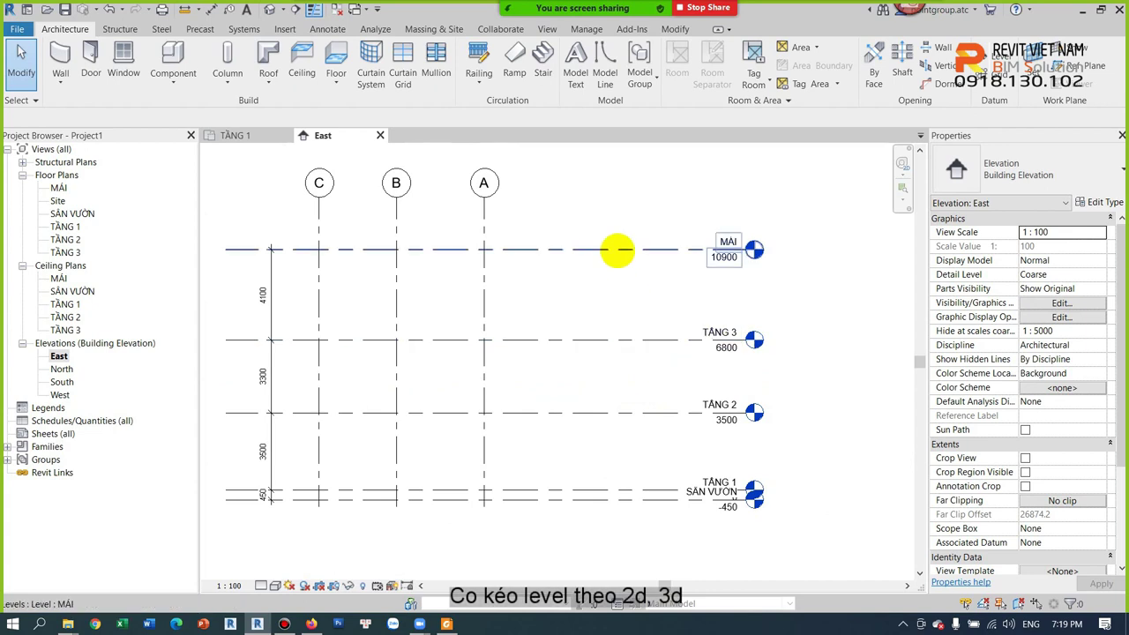
left_click(617, 249)
left_click_drag(749, 250, 600, 247)
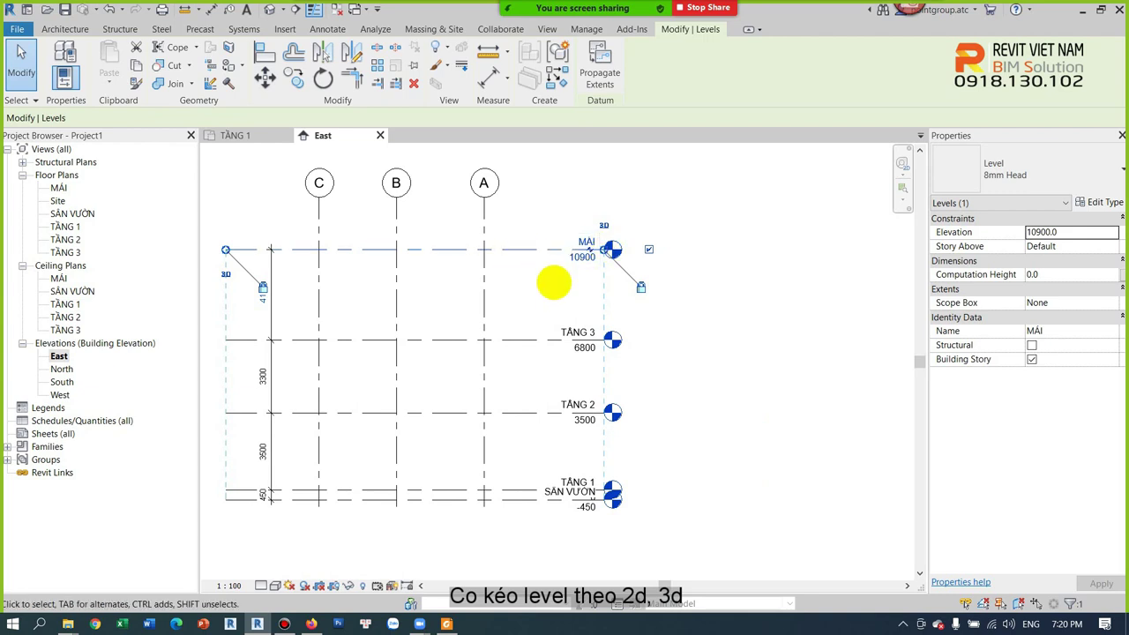
scroll(547, 283, "down", 1)
left_click(547, 282)
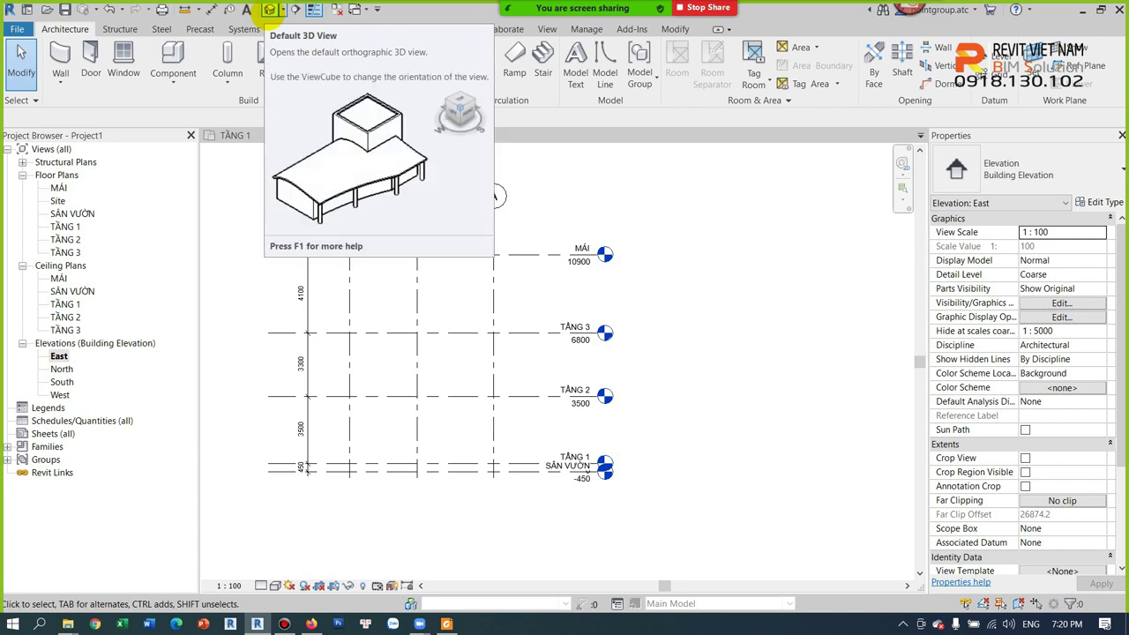
- In the default 3D view, select each level from SÂN VƯỜN to MÁI to see its plane
left_click(269, 9)
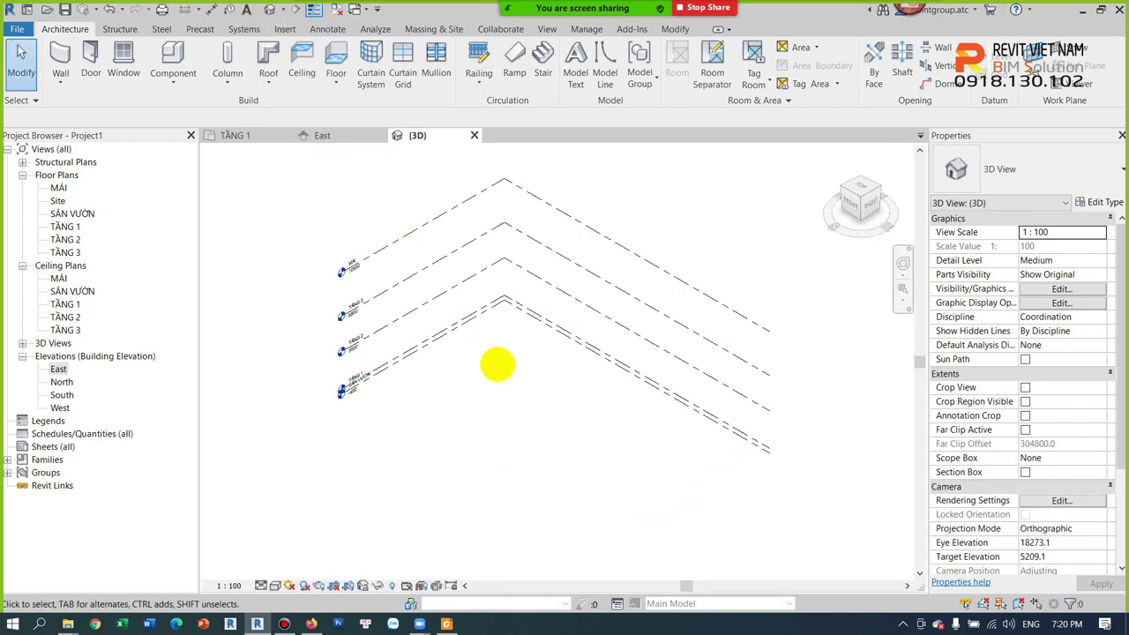
left_click(551, 334)
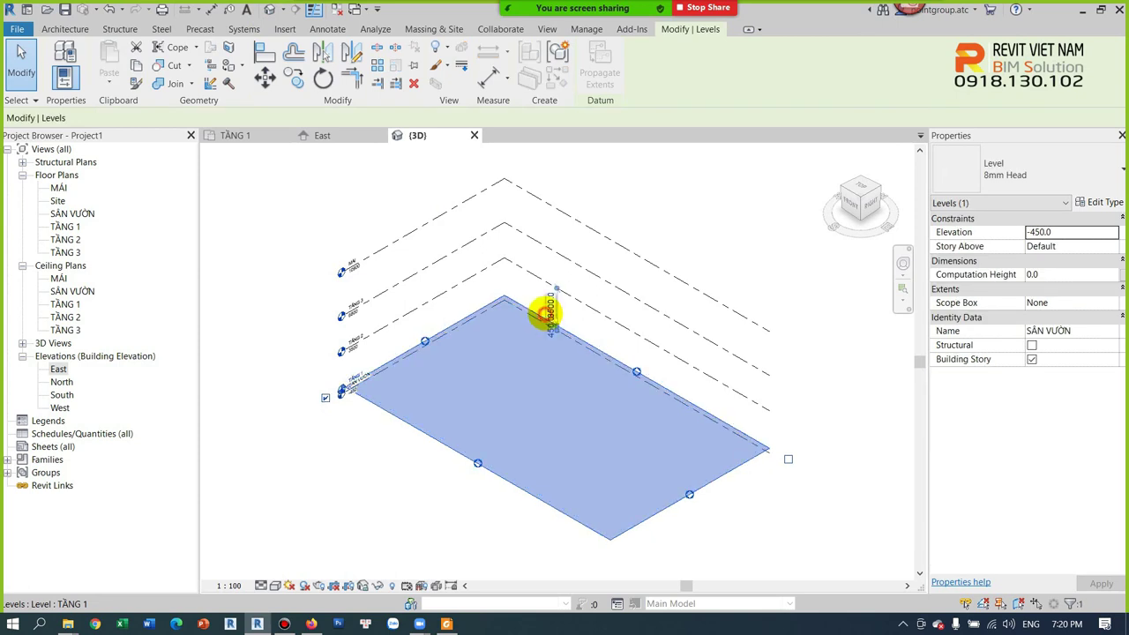
left_click(512, 251)
left_click(508, 224)
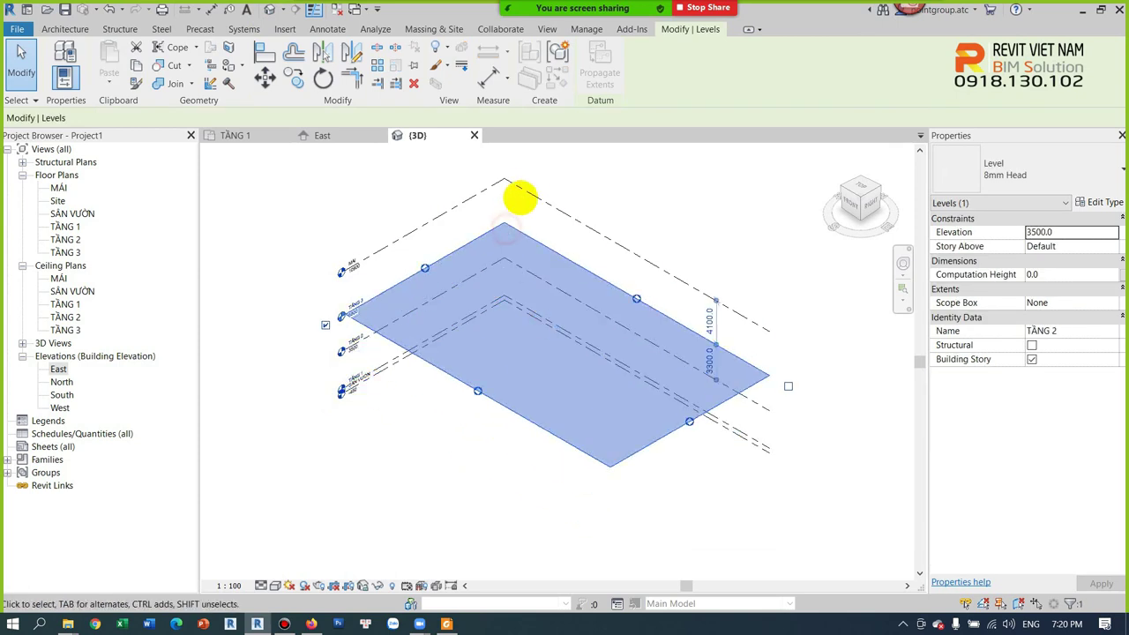
left_click(540, 182)
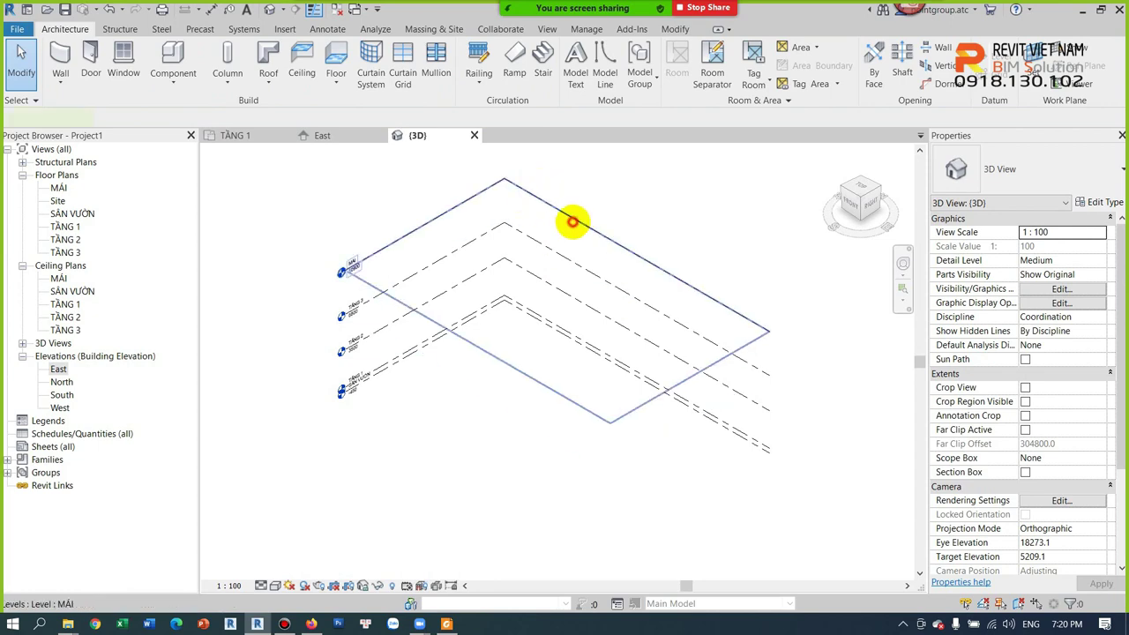
left_click(574, 219)
key("Escape")
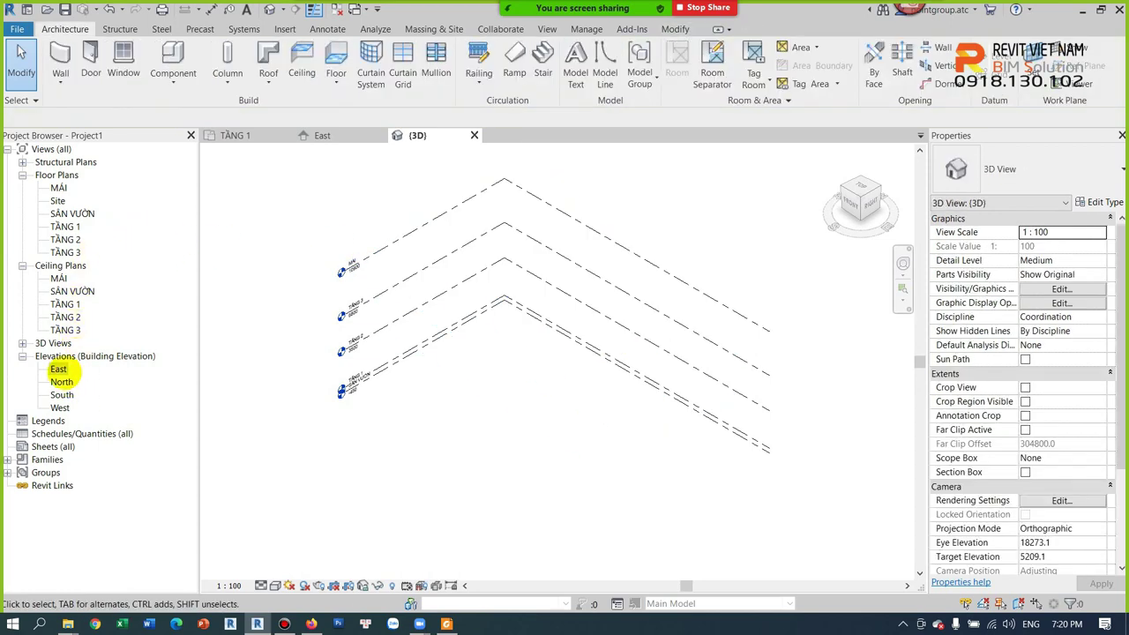
double_click(58, 369)
- Extend the MÁI level line further to the right
scroll(517, 389, "up", 2)
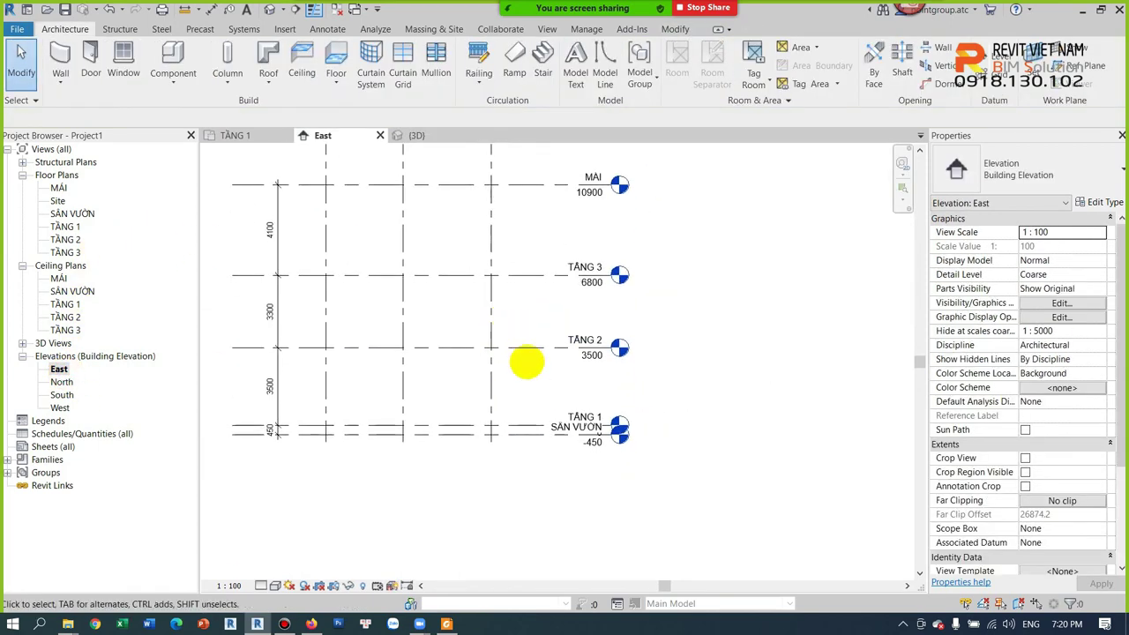
scroll(547, 344, "up", 3)
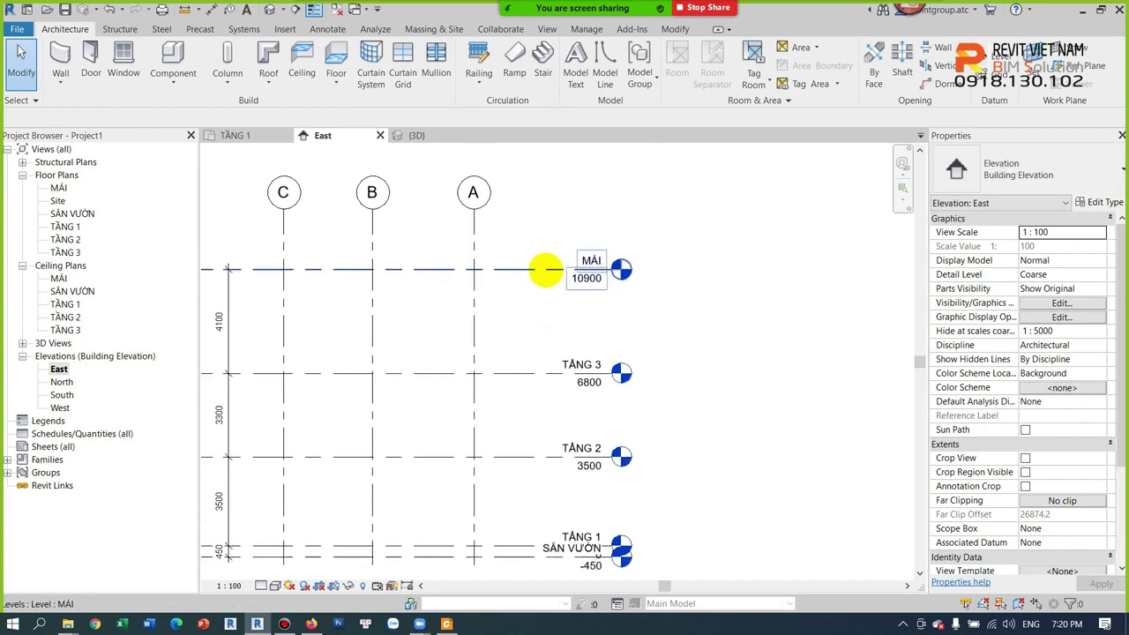
left_click(525, 270)
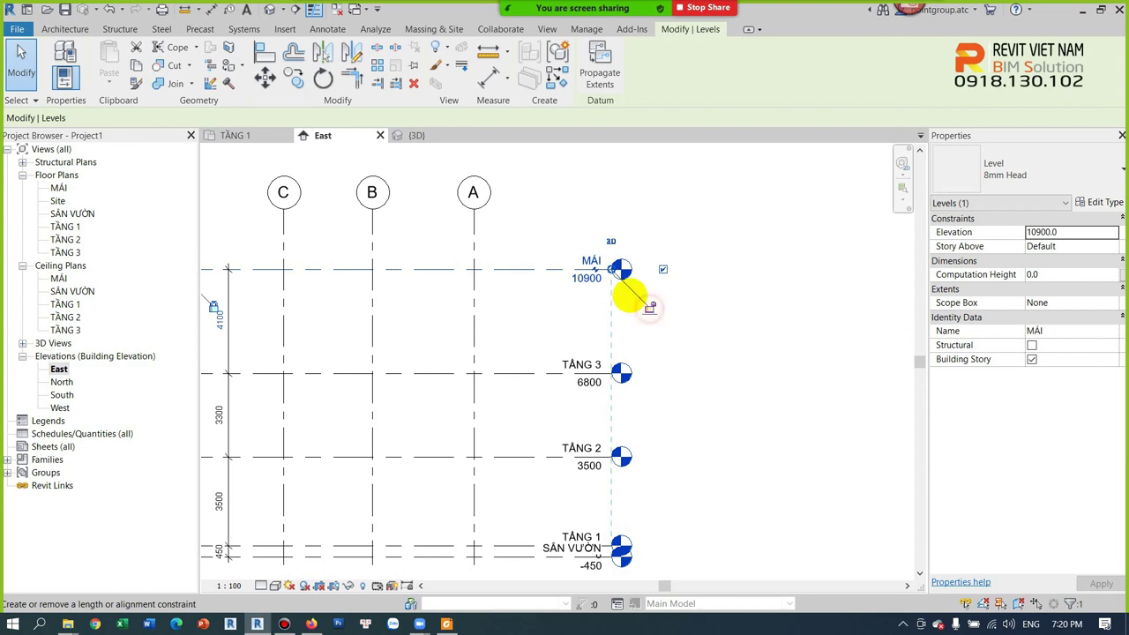
left_click_drag(612, 268, 761, 269)
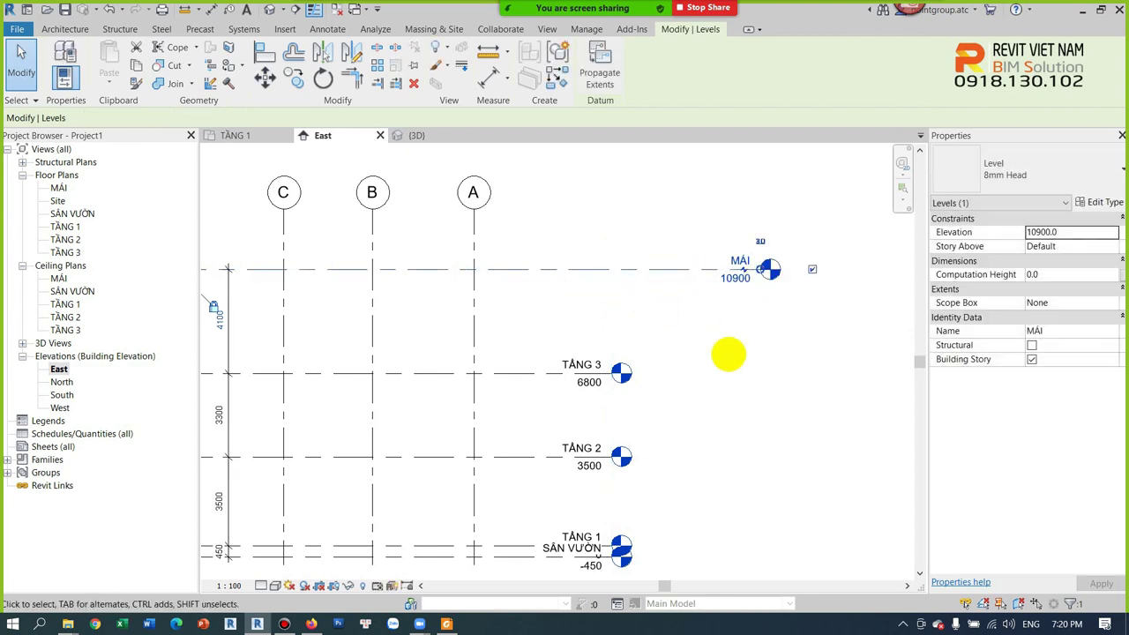
left_click(729, 353)
- Extend the TẦNG 2 level line further right, offsetting its head
middle_click_drag(635, 428, 618, 379)
left_click(522, 412)
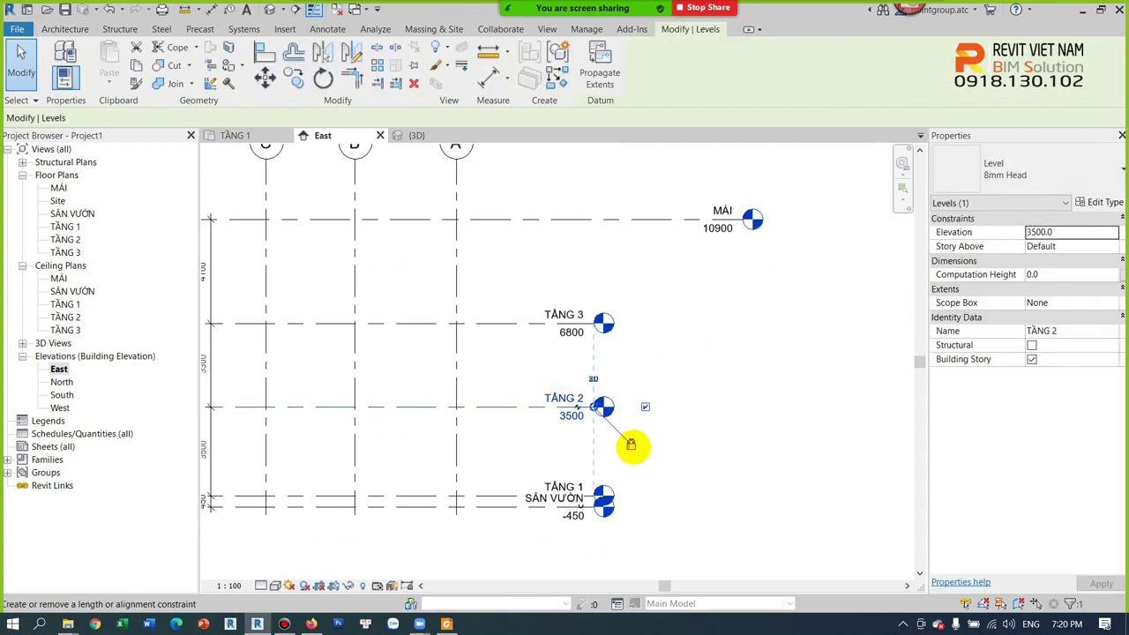
left_click_drag(595, 408, 832, 436)
left_click(820, 454)
- Extend the SÂN VƯỜN level line further right, then reselect TẦNG 2
scroll(820, 454, "down", 2)
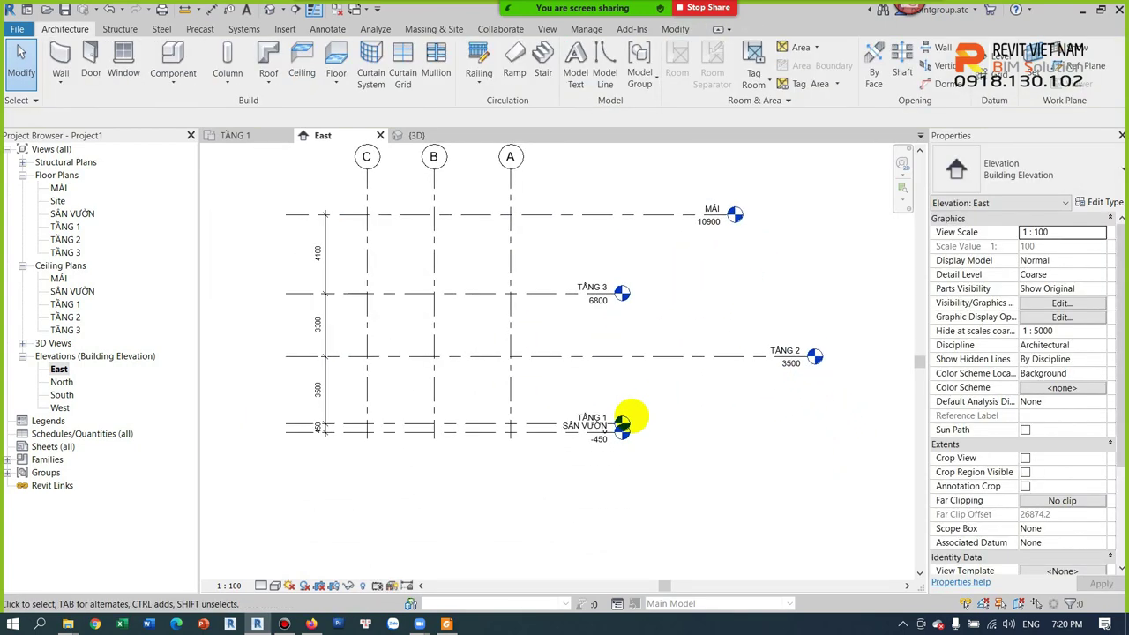
scroll(635, 423, "up", 2)
left_click(582, 441)
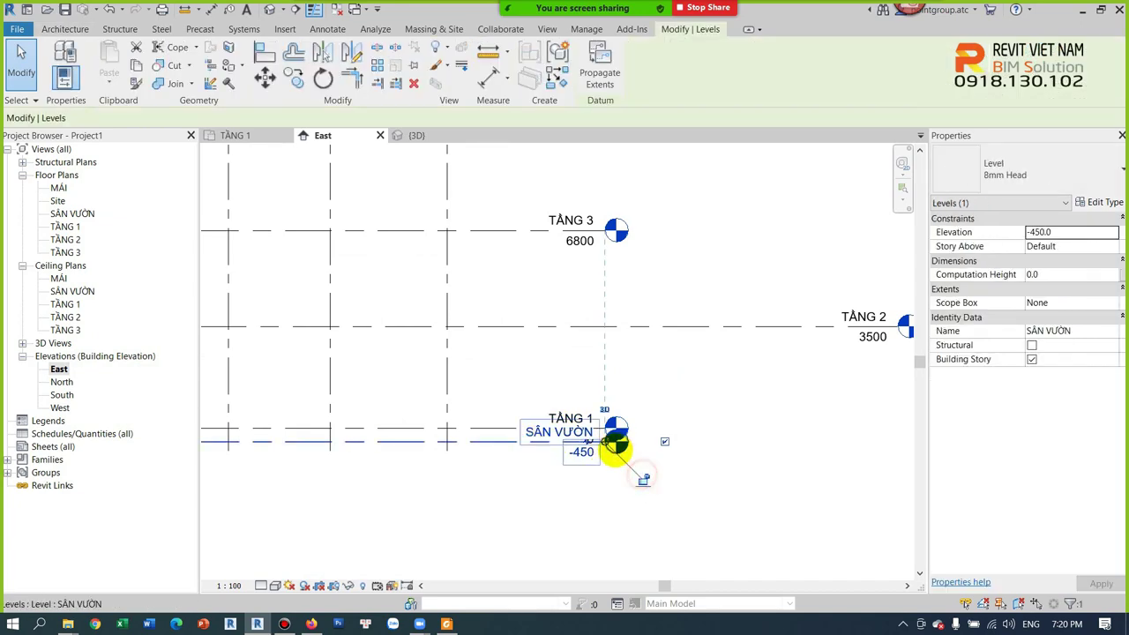
left_click_drag(607, 443, 801, 450)
left_click(781, 472)
scroll(782, 472, "down", 1)
scroll(781, 472, "down", 1)
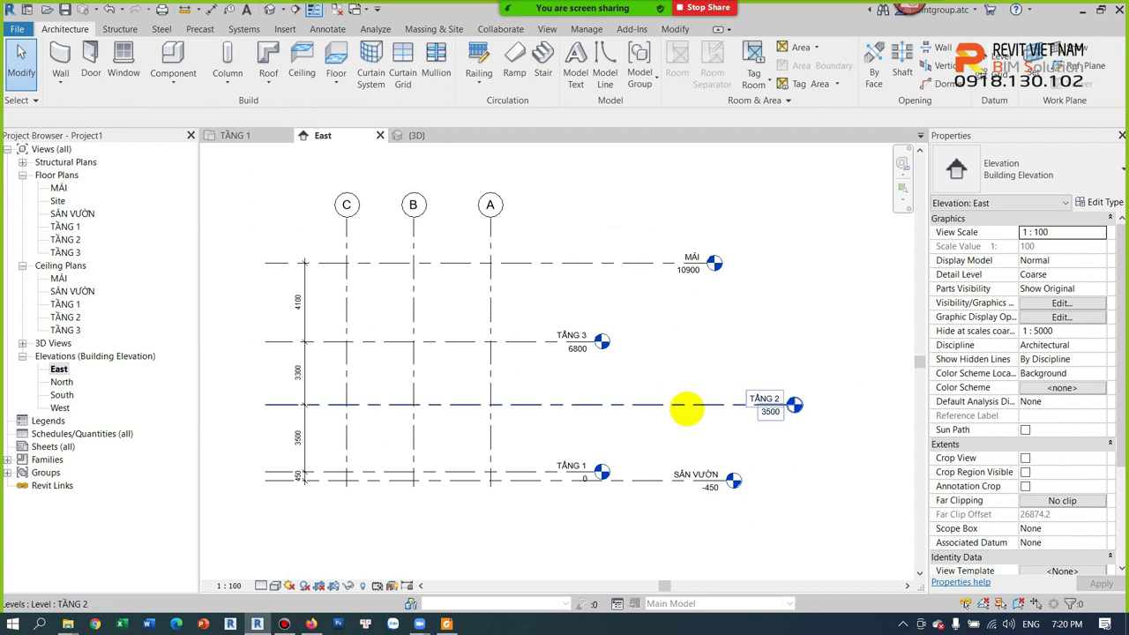
left_click(691, 401)
scroll(764, 398, "up", 2)
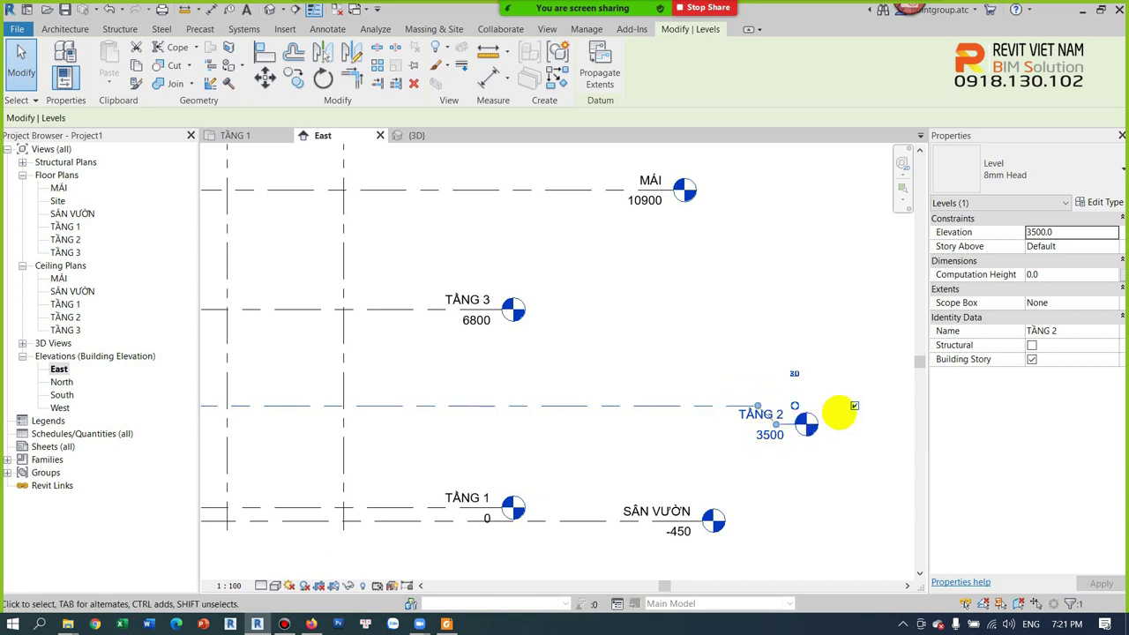
- Align the TẦNG 2 and SÂN VƯỜN level ends with MÁI's end
left_click(836, 411)
left_click(787, 407)
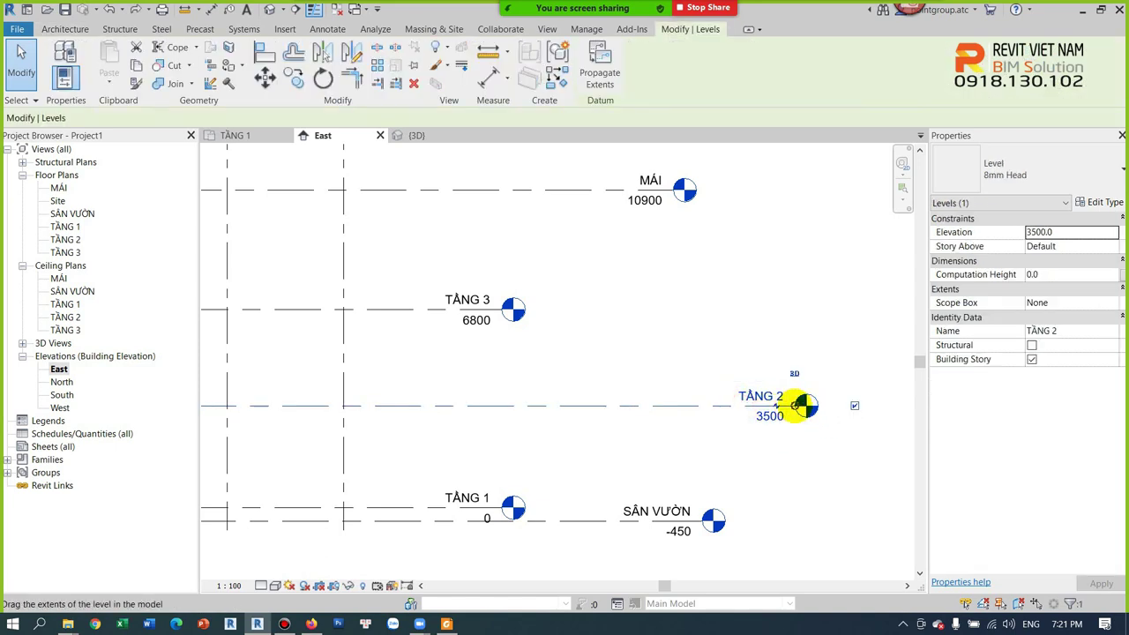
left_click_drag(799, 406, 673, 405, "ctrl")
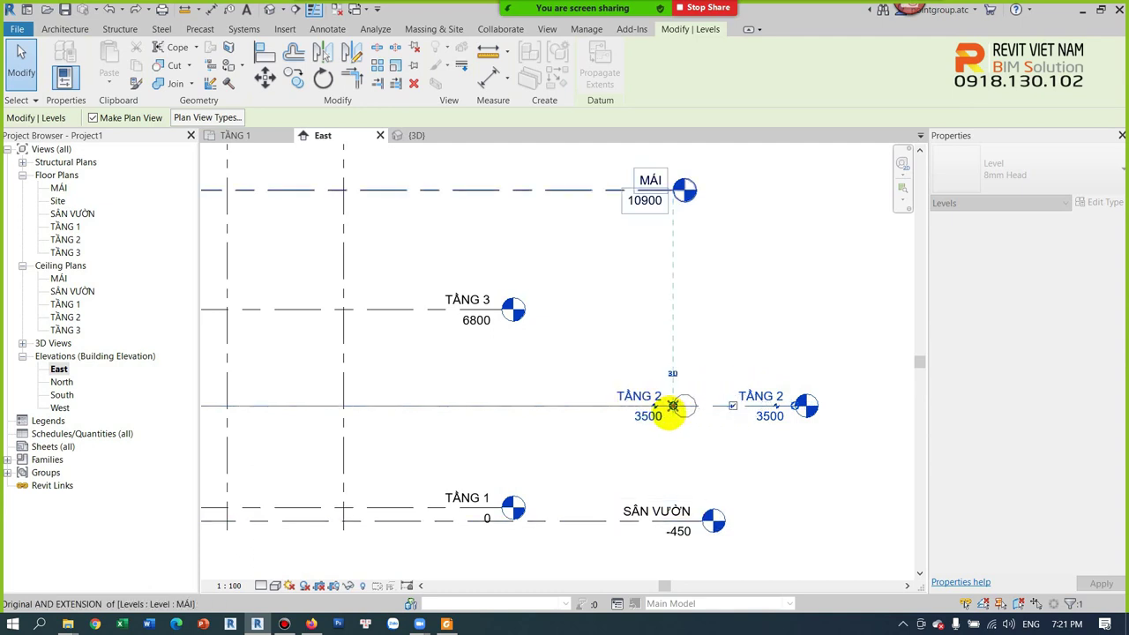
left_click_drag(672, 406, 672, 406)
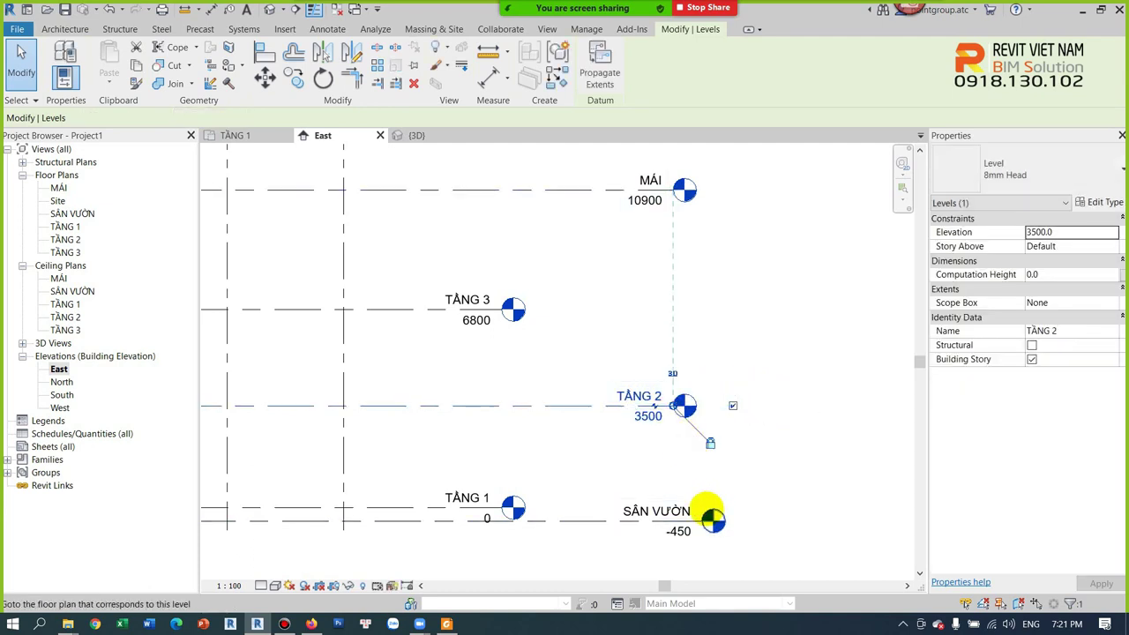
left_click(710, 516)
left_click_drag(713, 521, 677, 520)
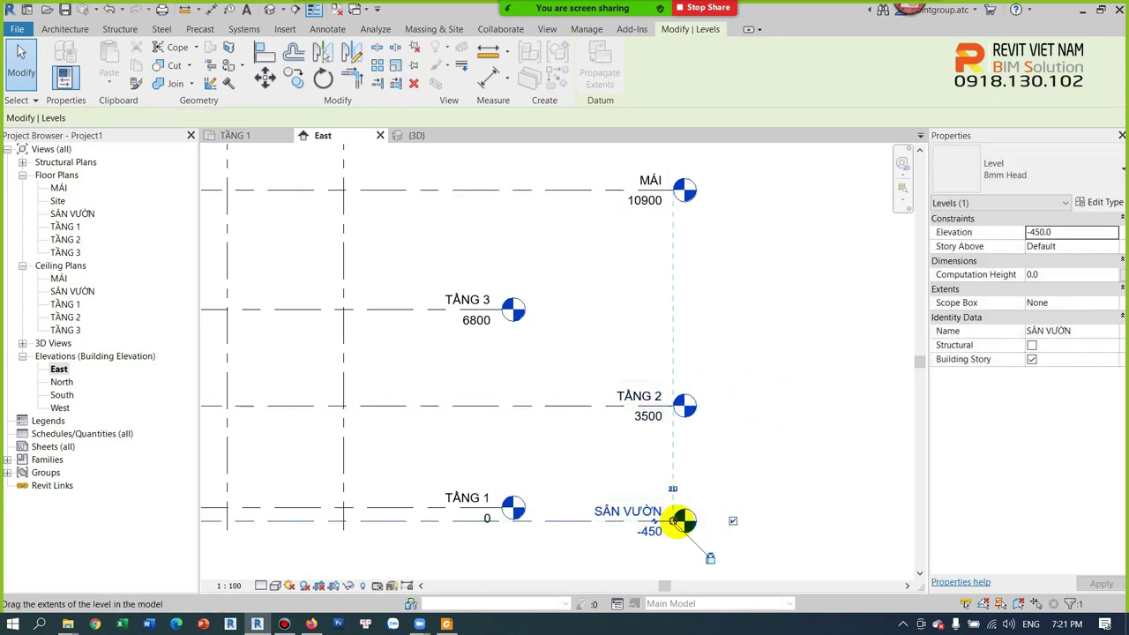
- Pull the staggered level ends back to TẦNG 3's end, then extend all slightly right
left_click_drag(676, 522, 514, 520)
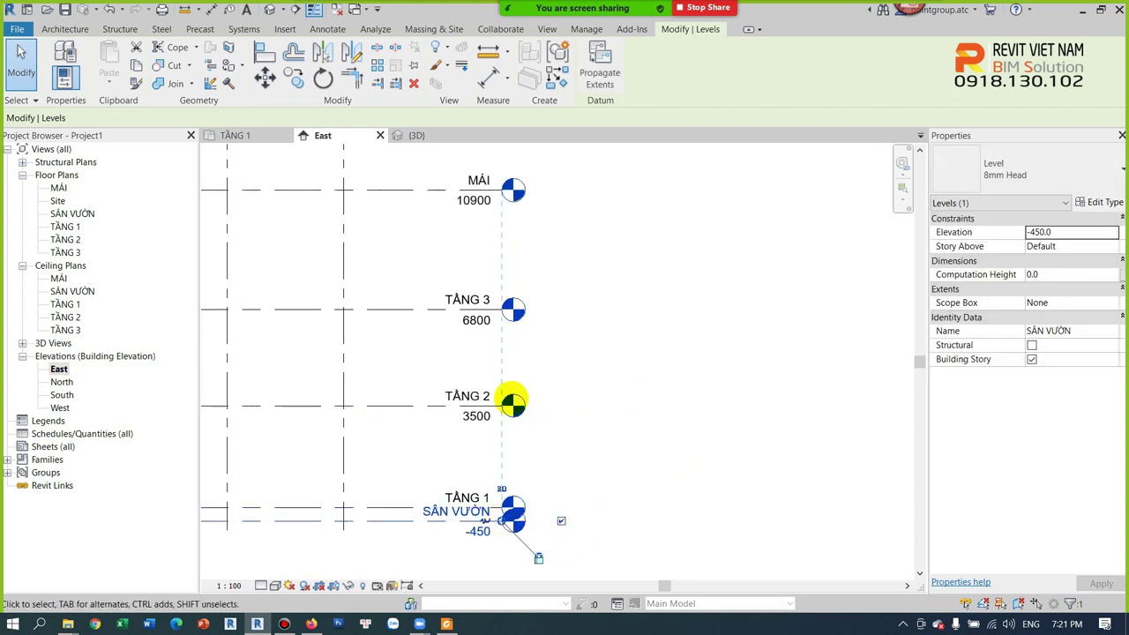
left_click(580, 397)
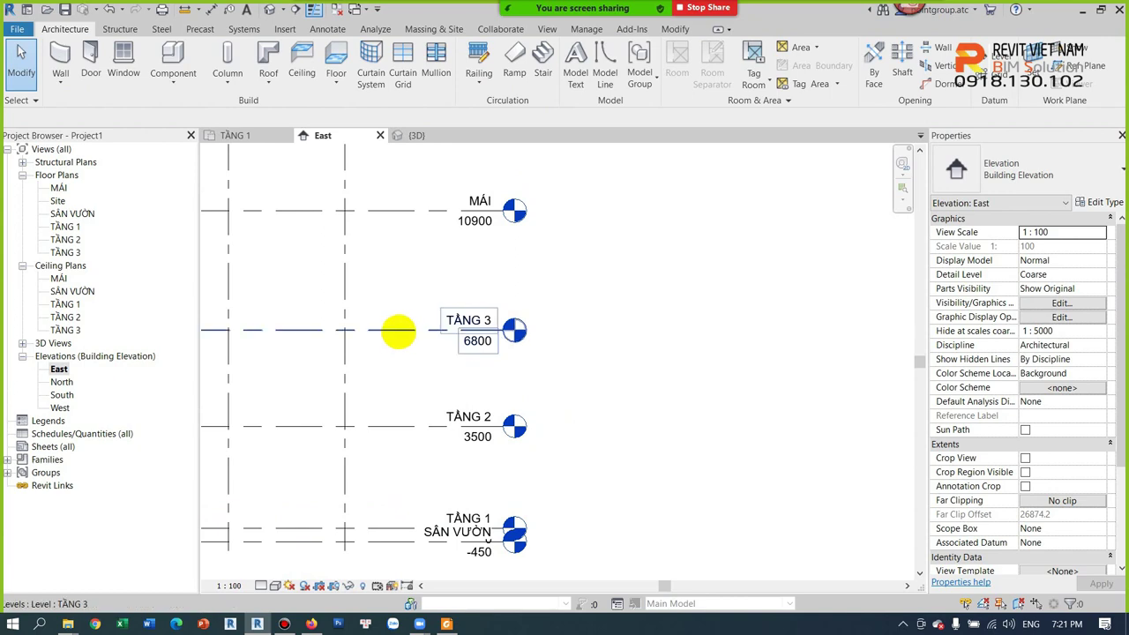
left_click(500, 332)
left_click_drag(500, 332, 591, 332)
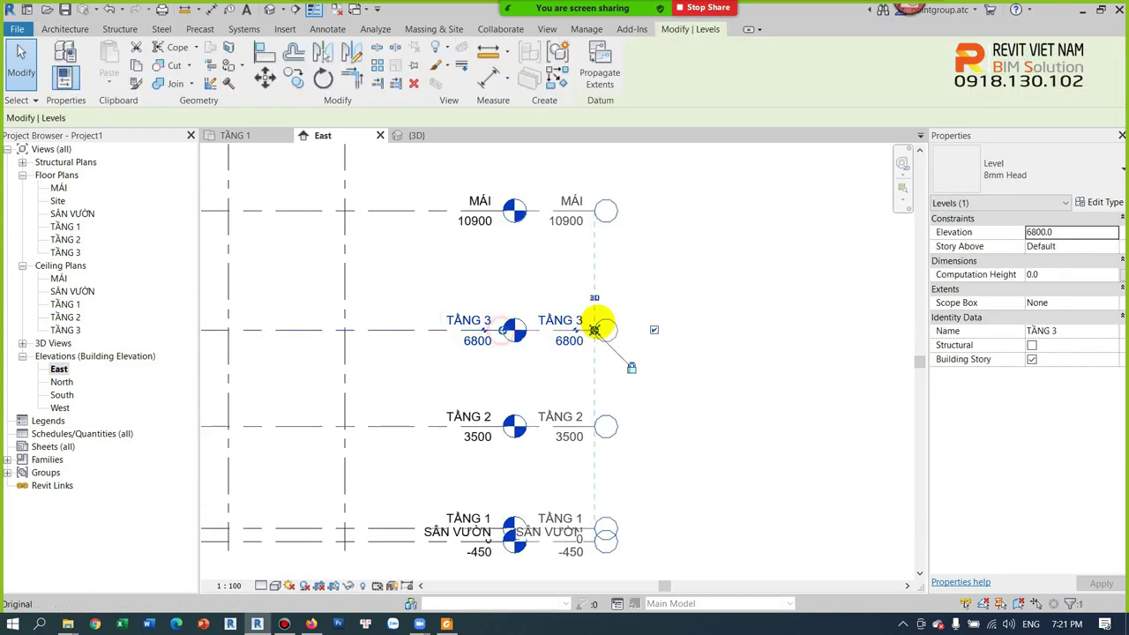
left_click(722, 297)
- Toggle the MÁI level's head bubble off and back on
scroll(564, 266, "up", 2, "ctrl")
scroll(565, 266, "up", 2)
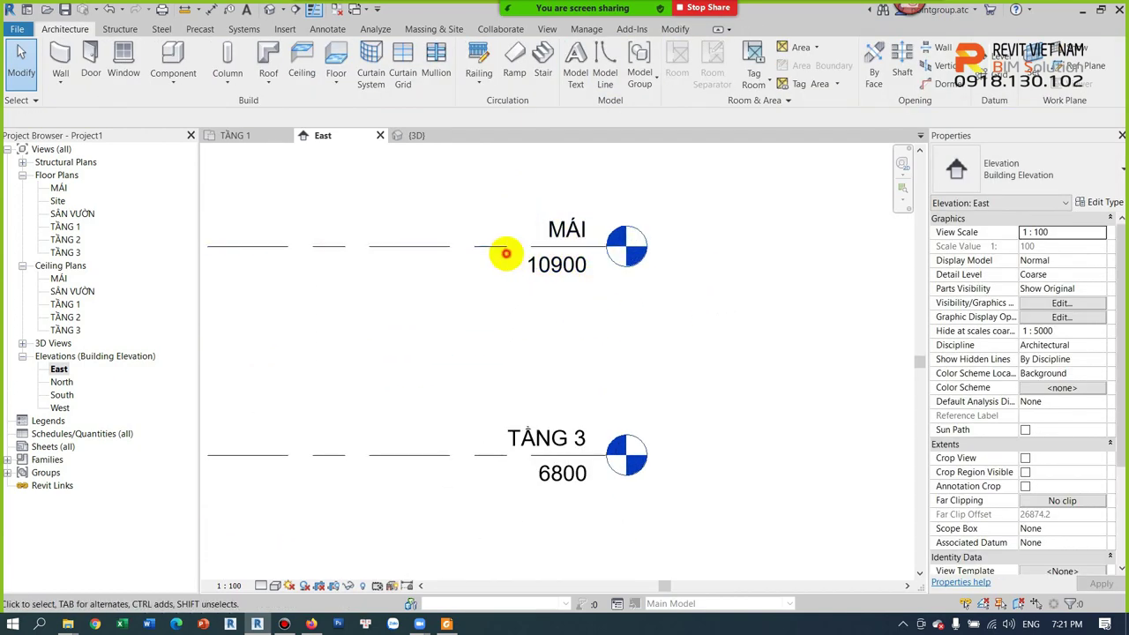
left_click(520, 247)
left_click(712, 246)
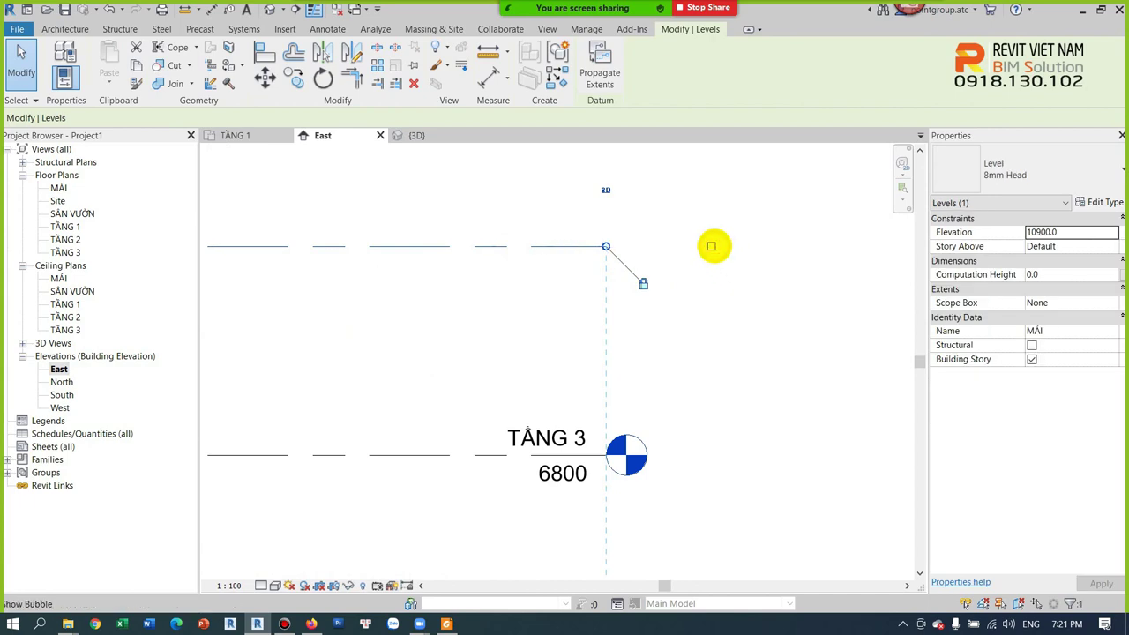
left_click(712, 279)
left_click(512, 244)
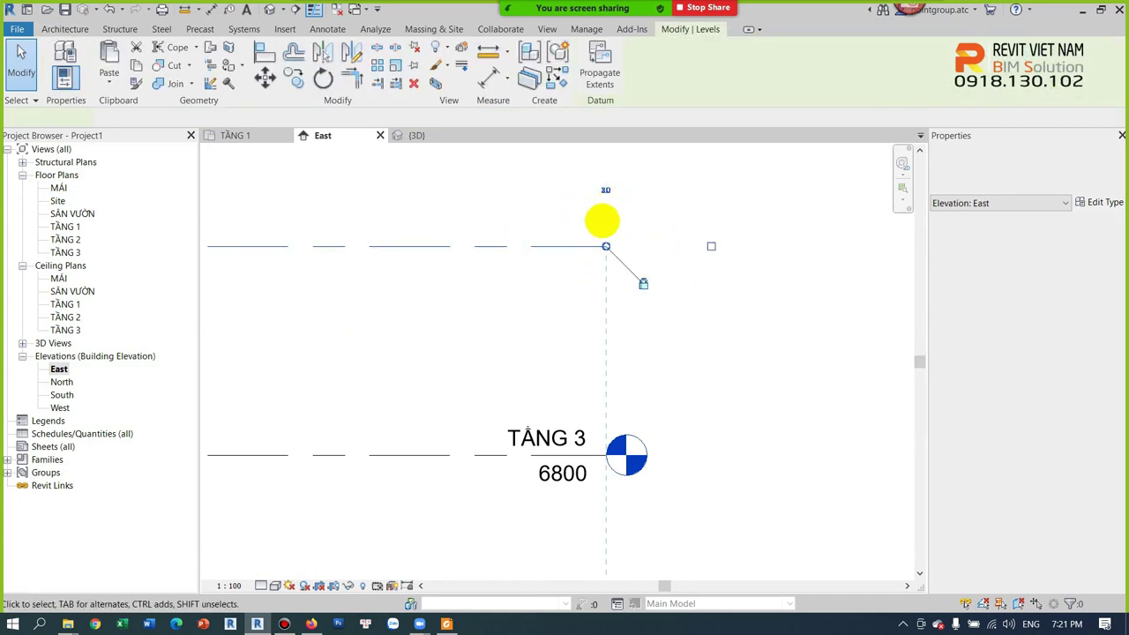
left_click(712, 246)
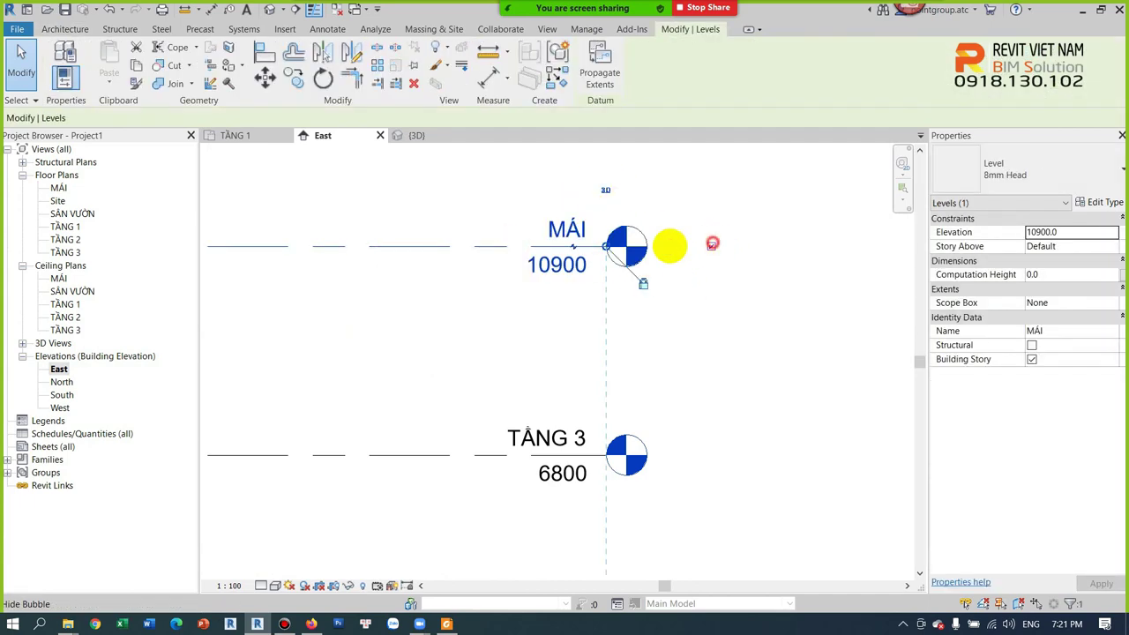
scroll(650, 295, "down", 3)
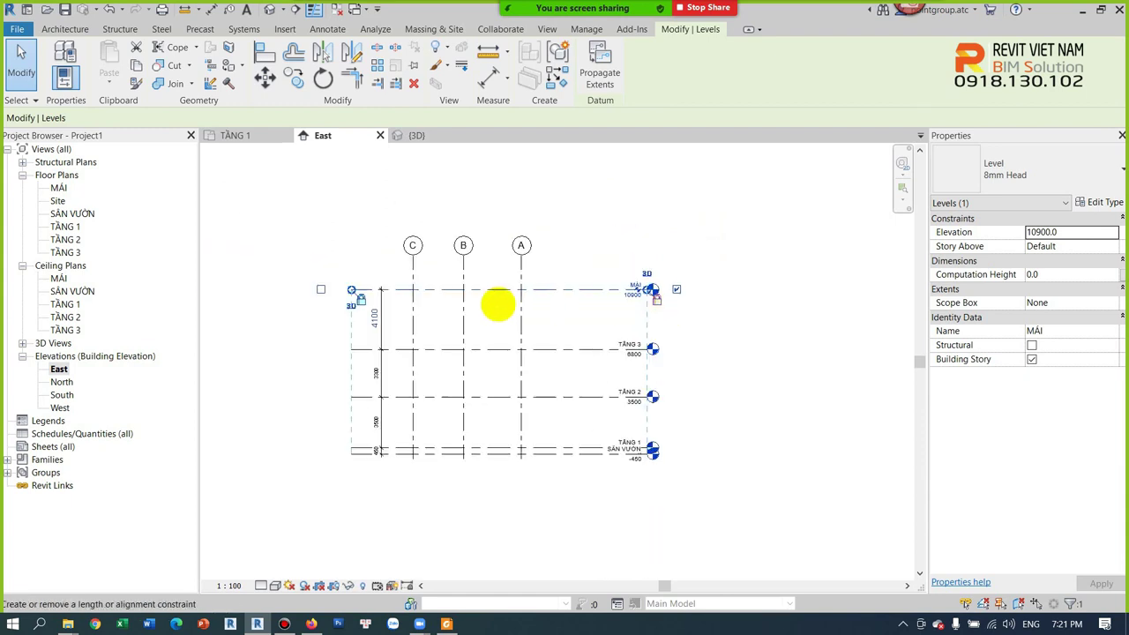
- Keep the MÁI head bubble on and hide its left-end bubble
scroll(618, 285, "up", 3)
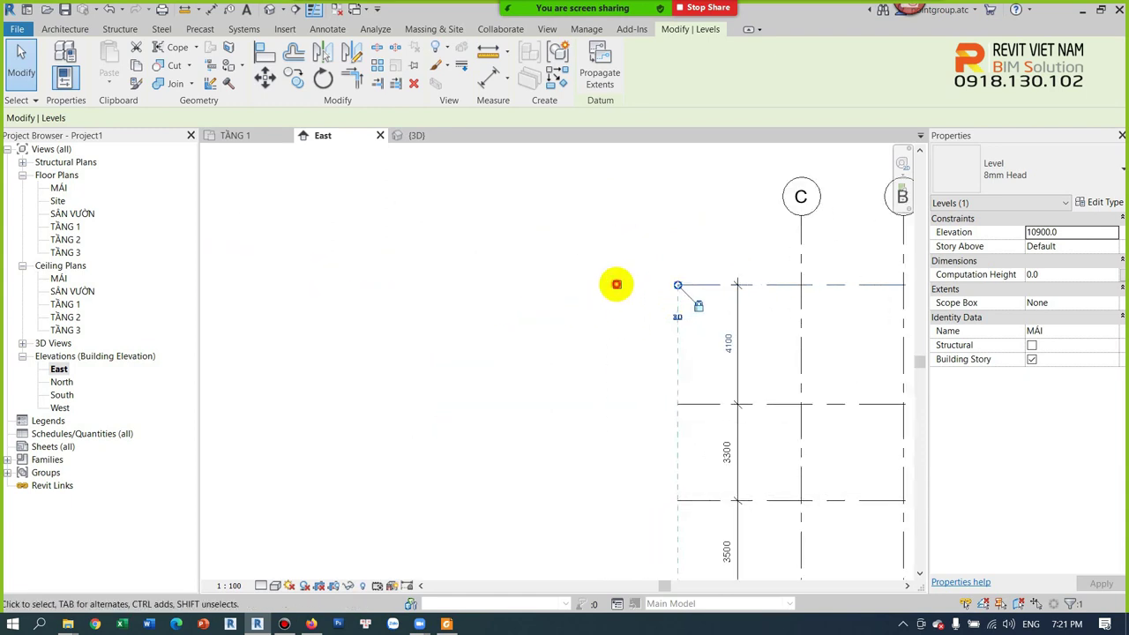
left_click(618, 284)
scroll(585, 270, "up", 2)
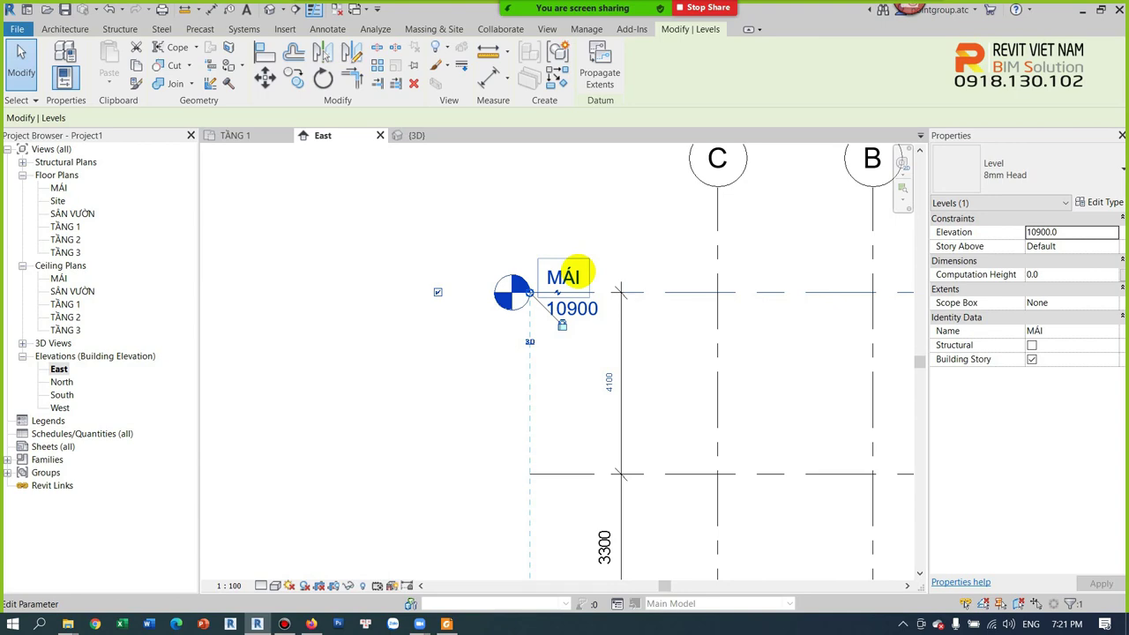
left_click(438, 292)
scroll(441, 290, "down", 2)
- Extend the MÁI level's right end further out past the other level heads
middle_click_drag(441, 290, 194, 359)
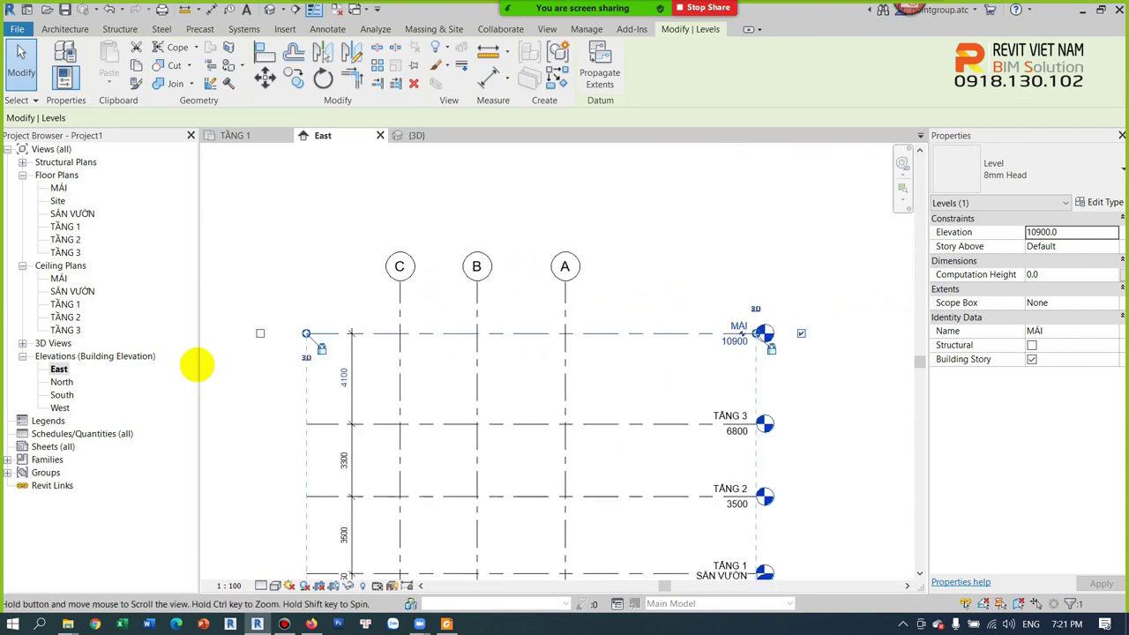
scroll(781, 365, "up", 3)
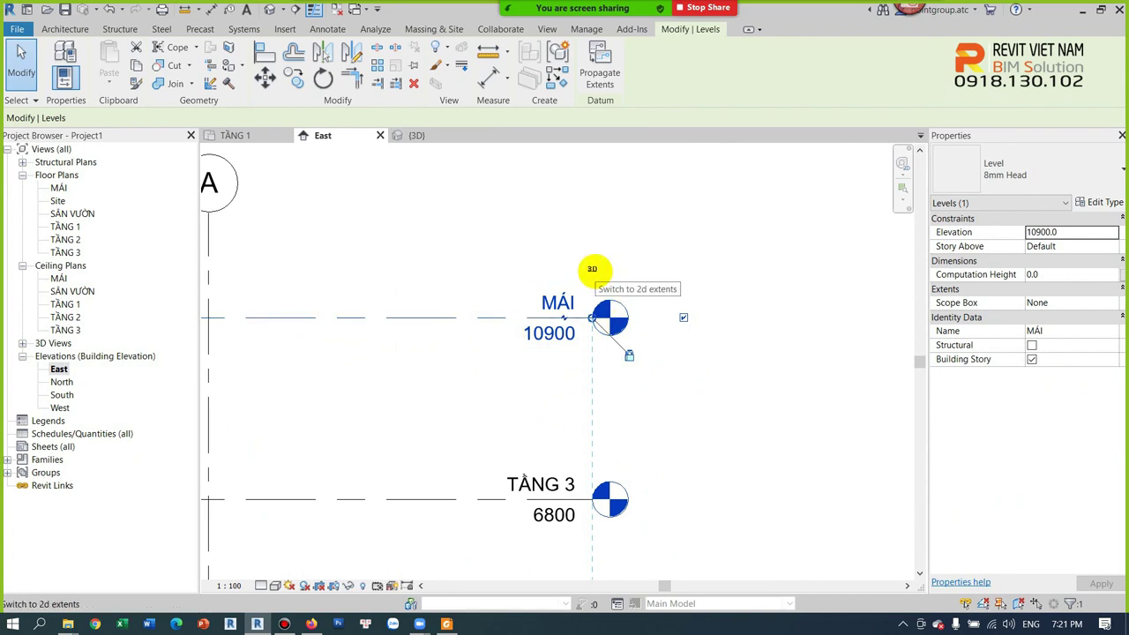
scroll(625, 351, "down", 2)
left_click_drag(650, 336, 812, 335)
left_click(736, 398)
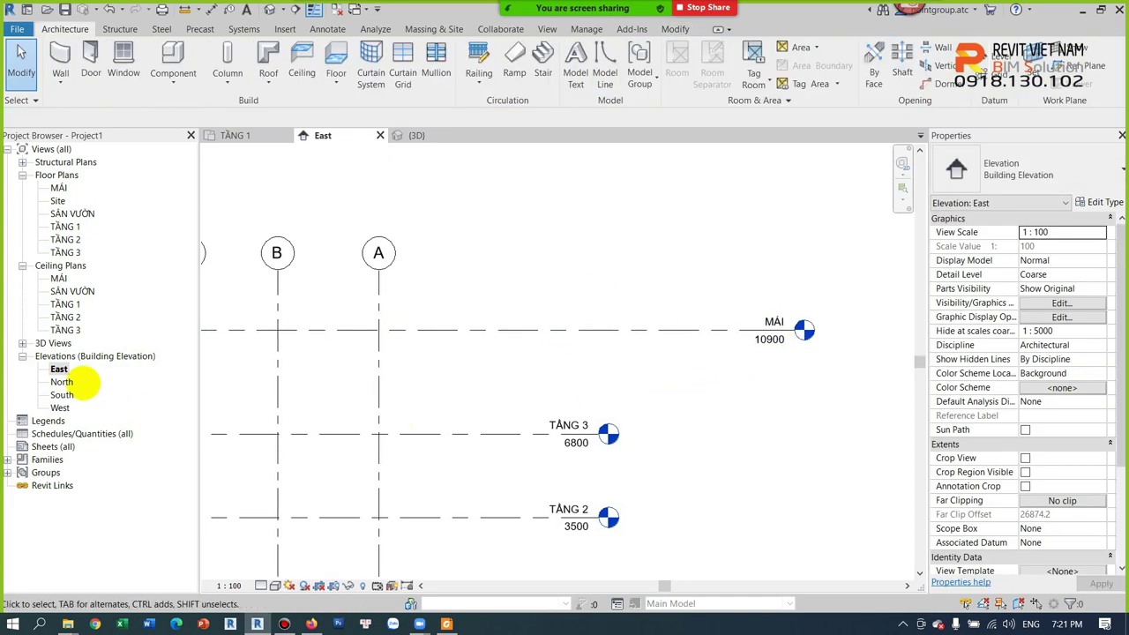
left_click(59, 370)
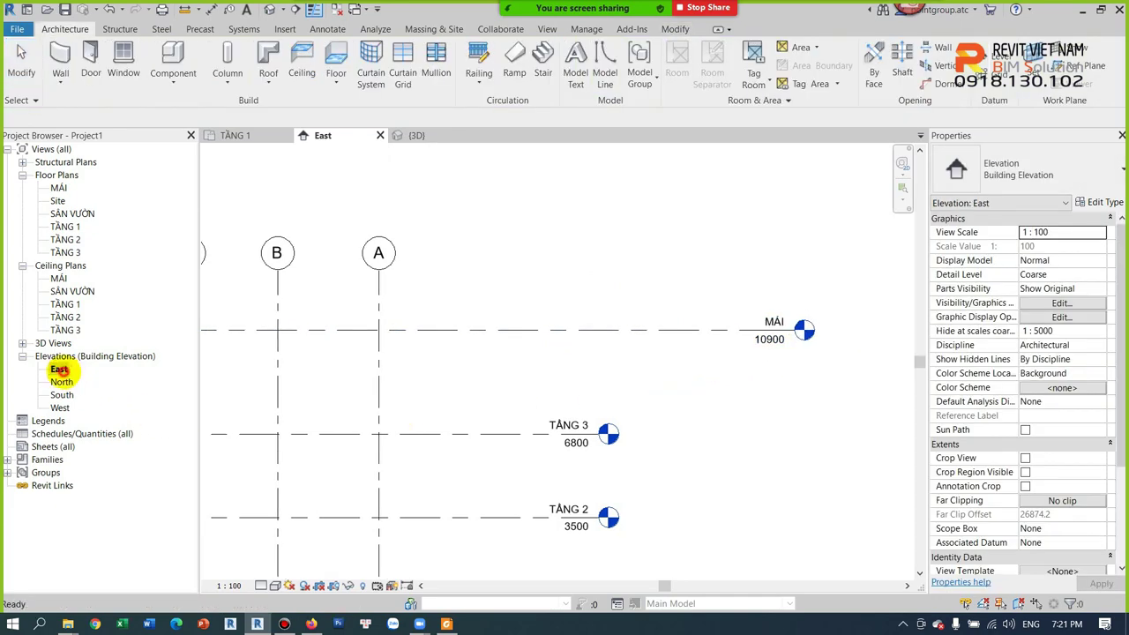
- Open the West elevation and cancel an accidentally started Level tool
double_click(60, 407)
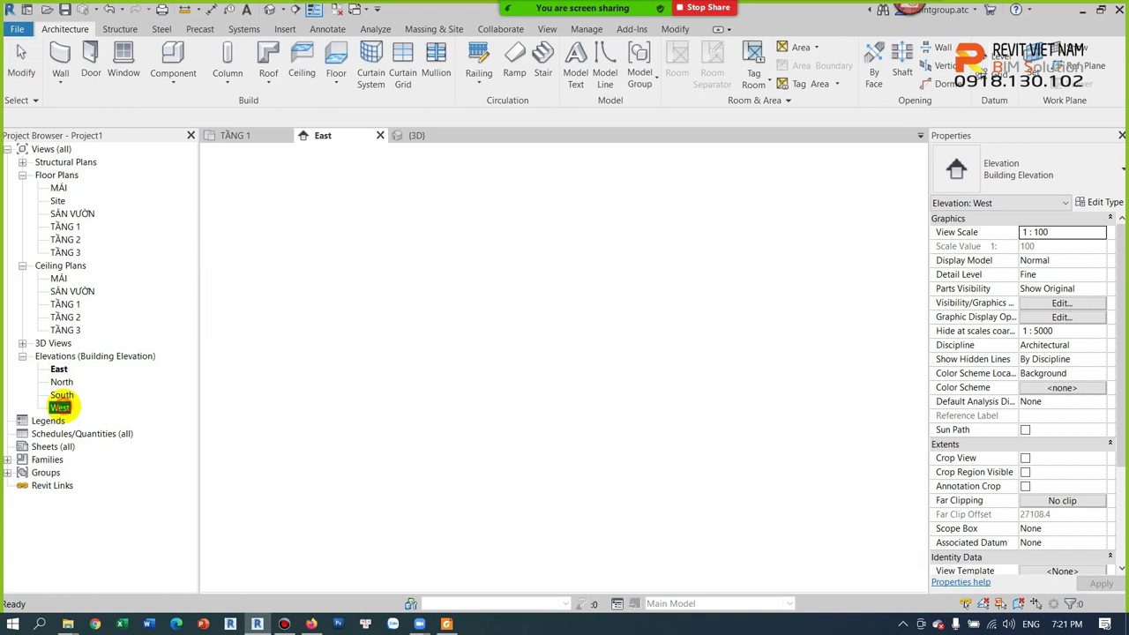
scroll(617, 336, "down", 1)
scroll(441, 313, "up", 2)
left_click(410, 281)
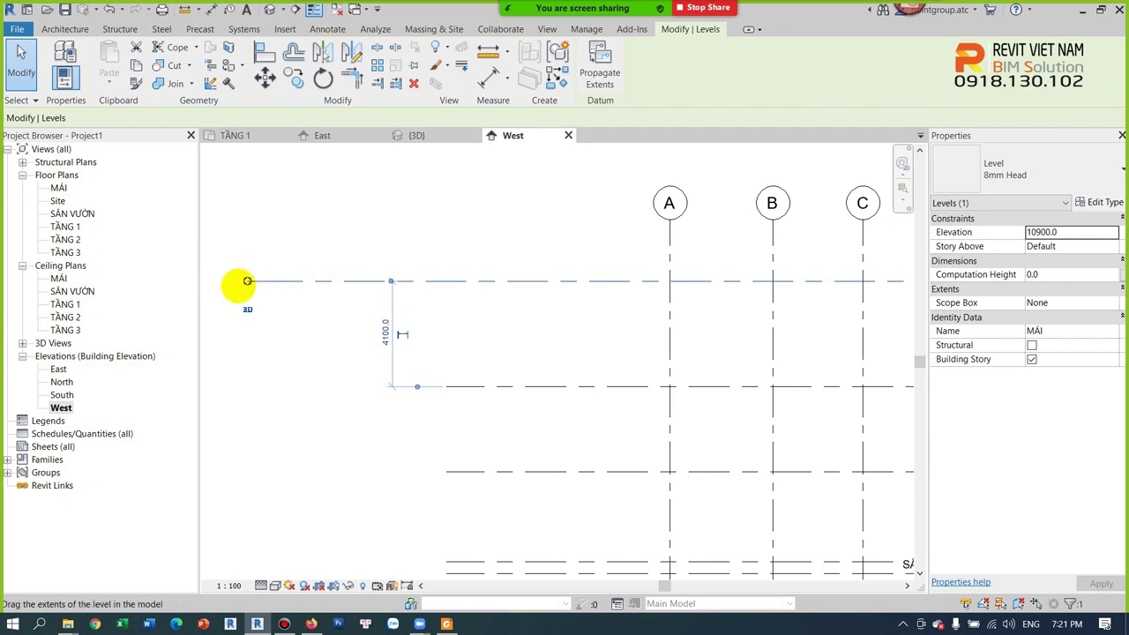
key("l")
key("l")
left_click(247, 281)
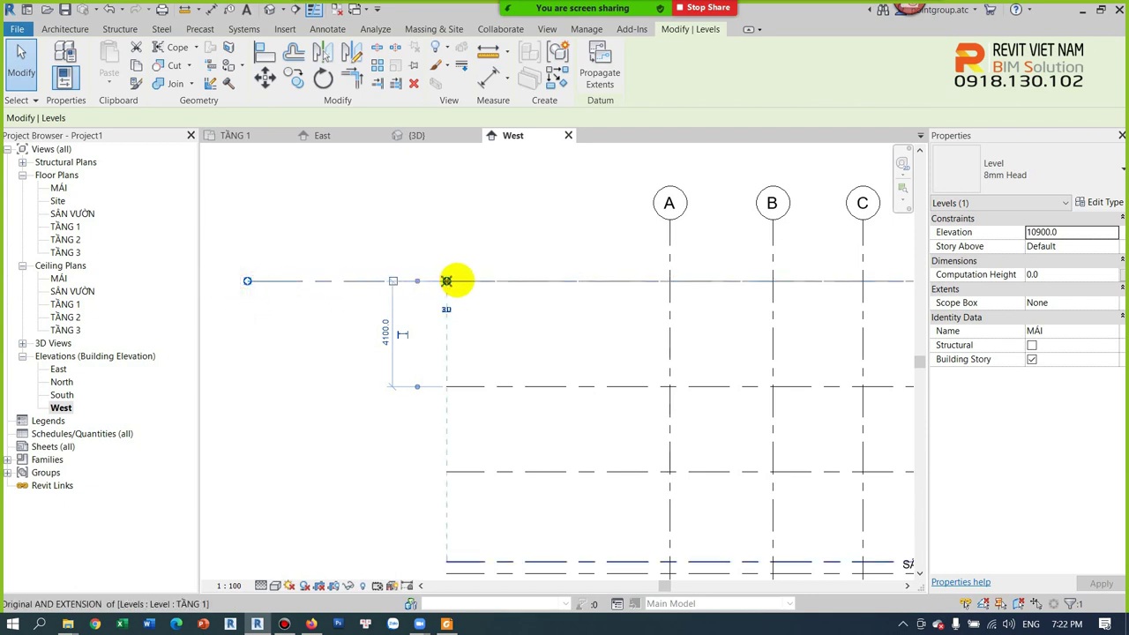
key("Escape")
key("Escape")
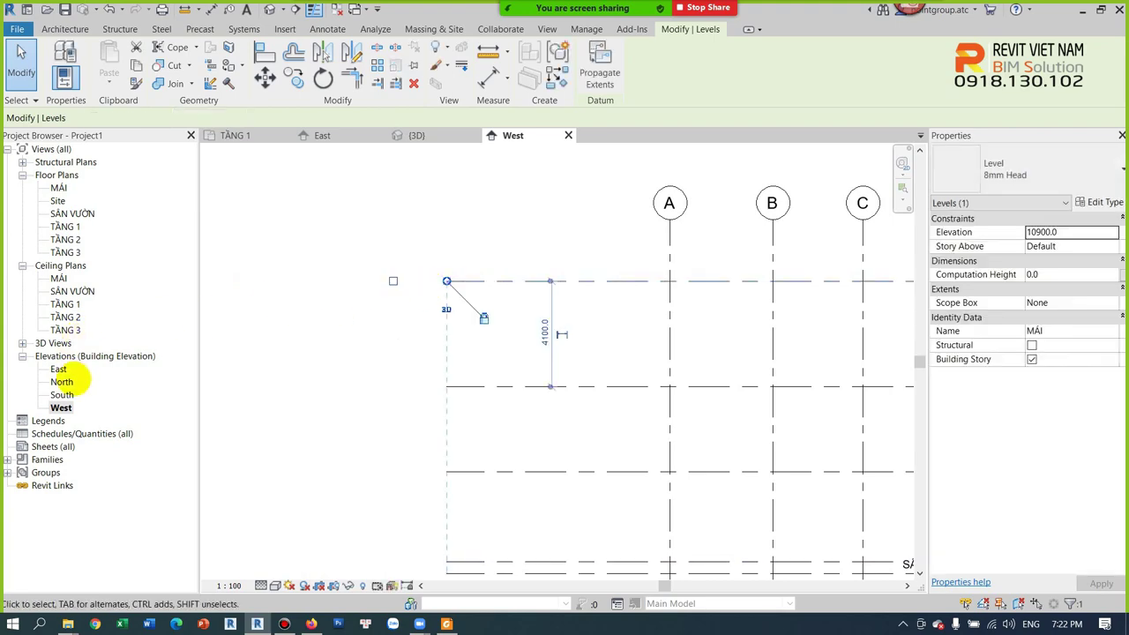
- Back in East, drag the MÁI level head left, then stretch it further right
left_click(58, 369)
double_click(58, 369)
left_click(504, 334)
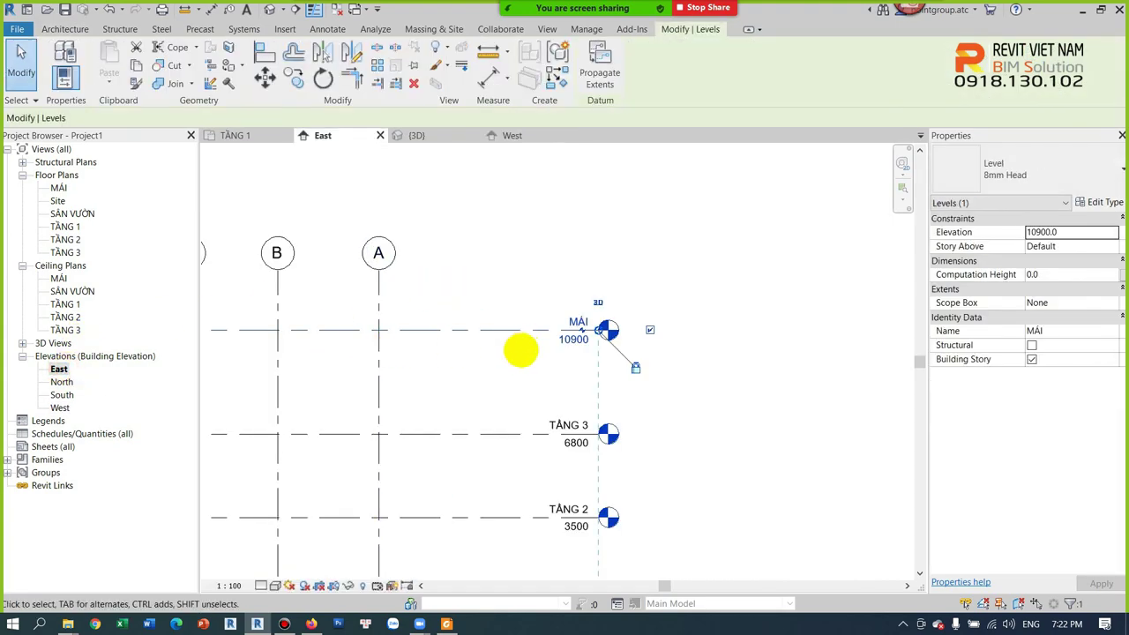
left_click(523, 349)
left_click(539, 325)
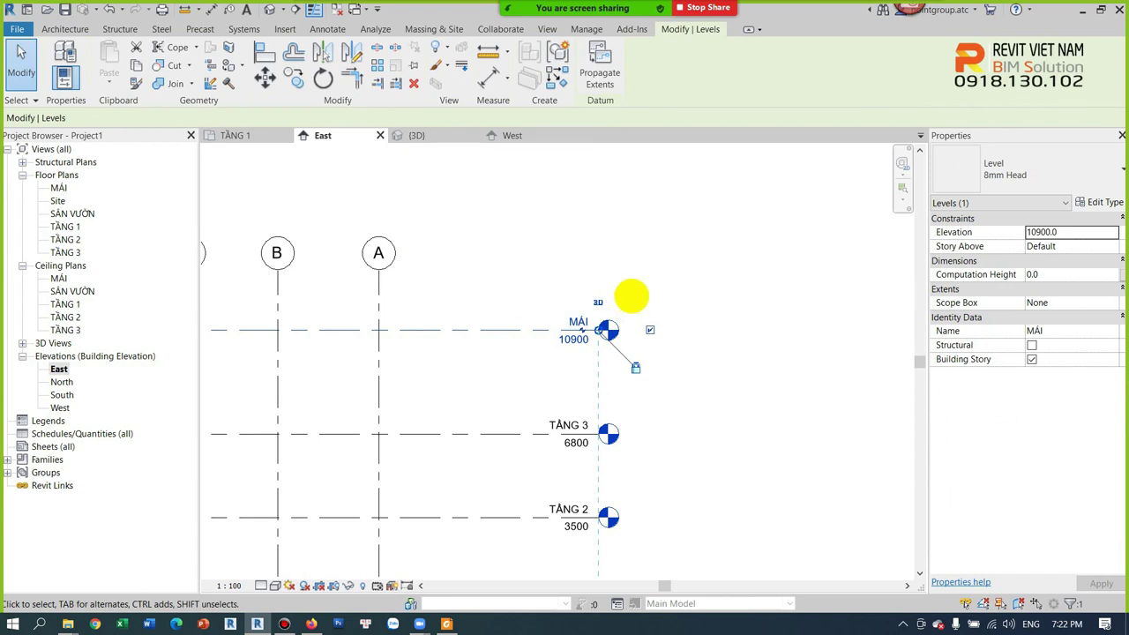
left_click_drag(599, 330, 565, 330)
left_click(574, 296)
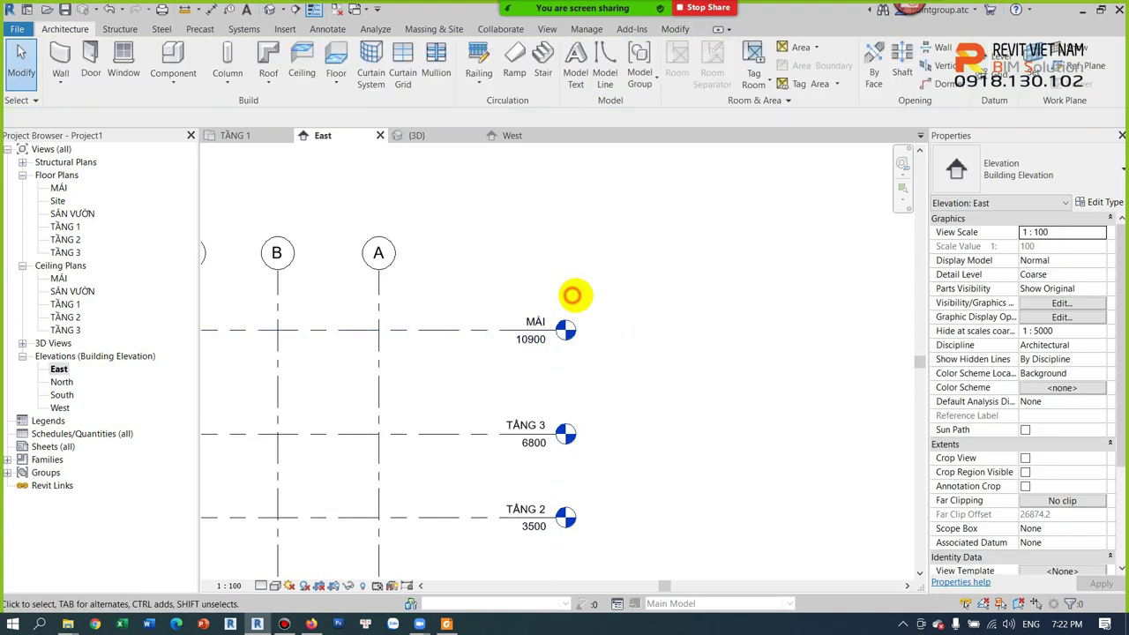
left_click(556, 328)
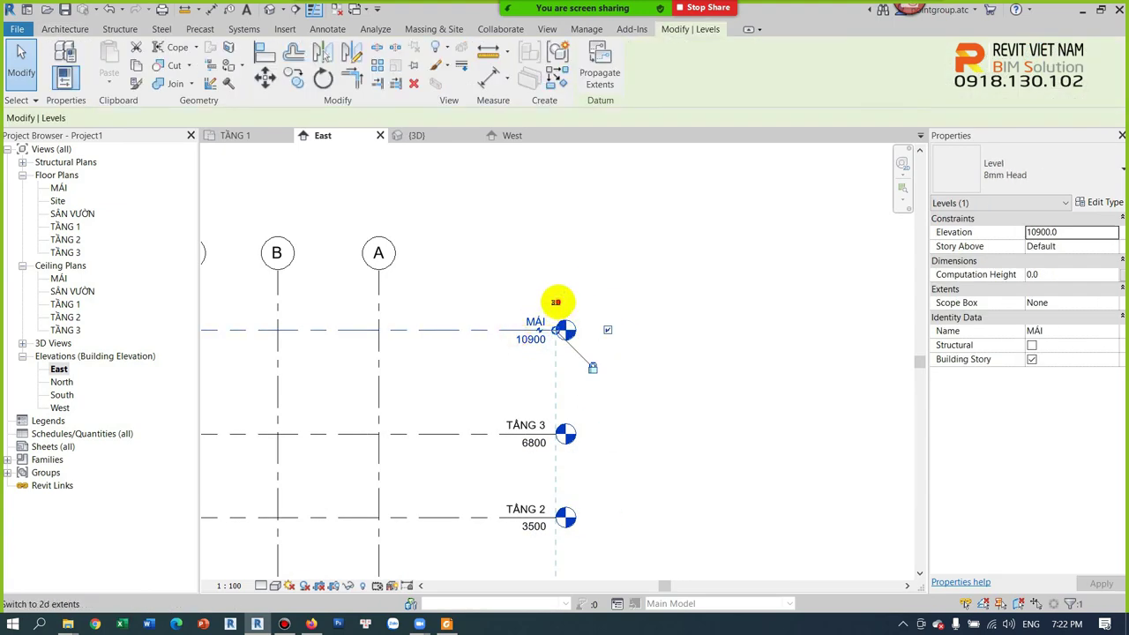
left_click_drag(562, 330, 759, 330)
left_click(729, 371)
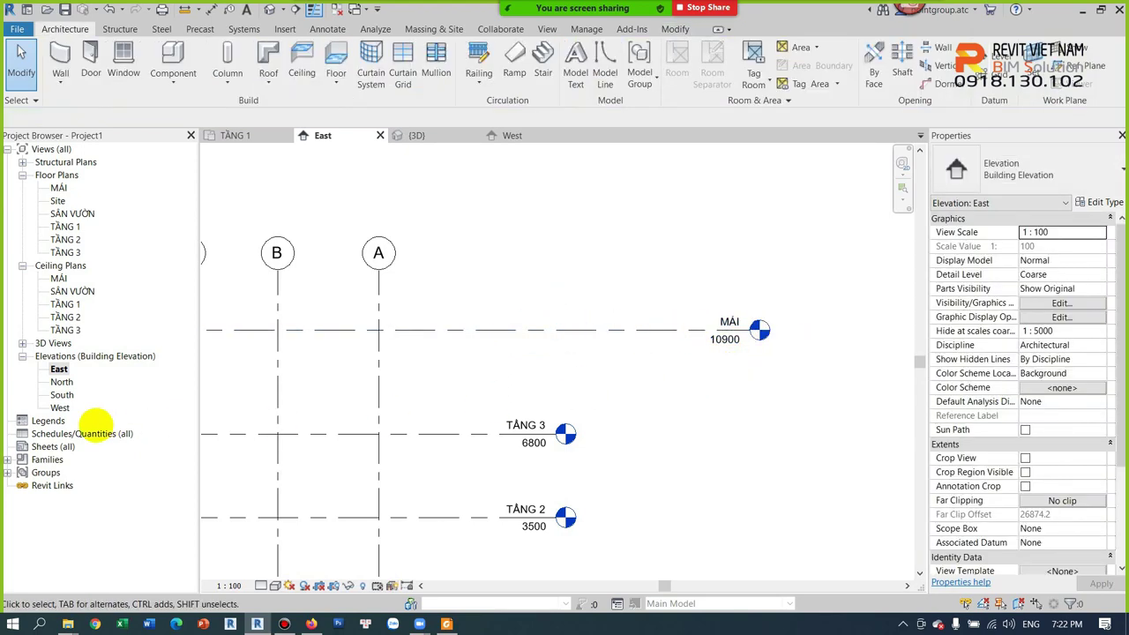
- Drag the MÁI level head back in line with the other level heads
double_click(61, 407)
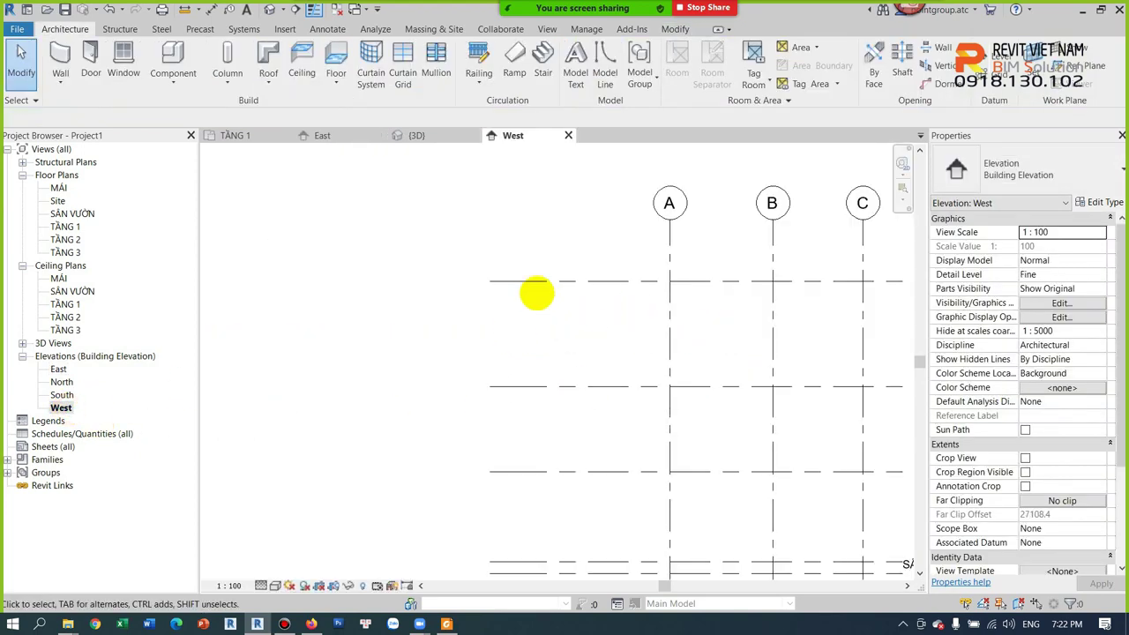
double_click(58, 369)
left_click(667, 328)
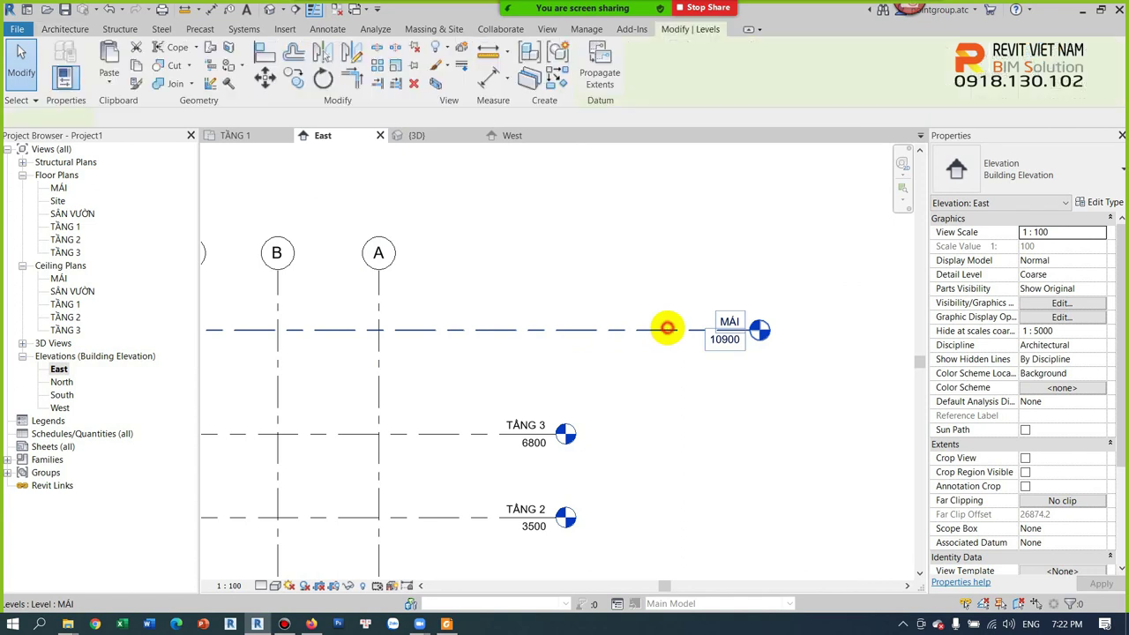
left_click_drag(750, 330, 557, 330)
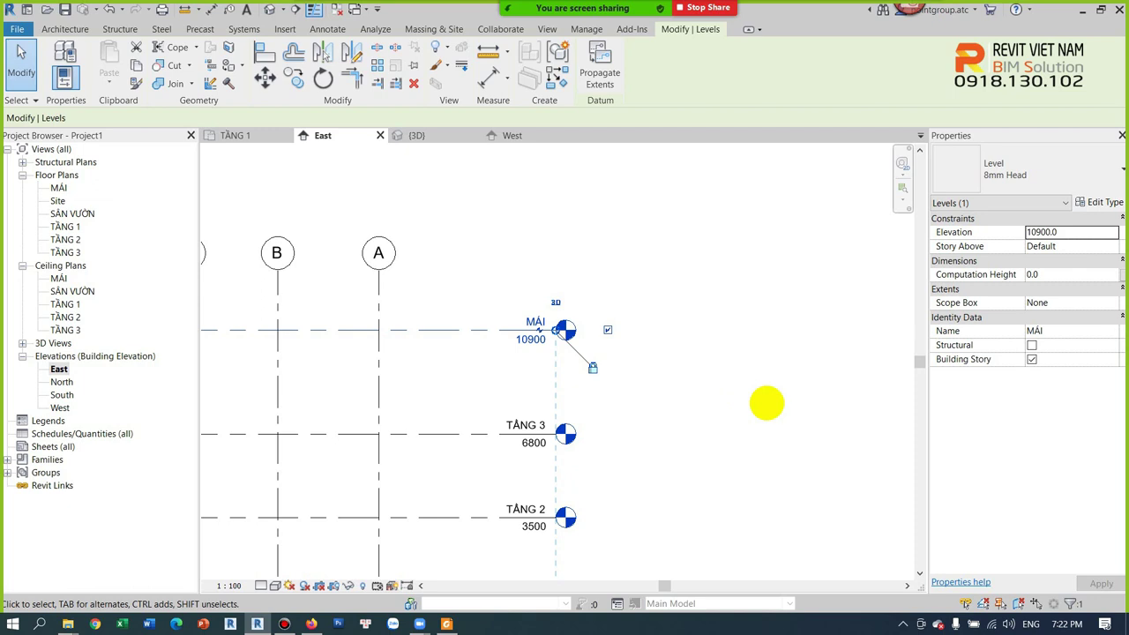
left_click(765, 403)
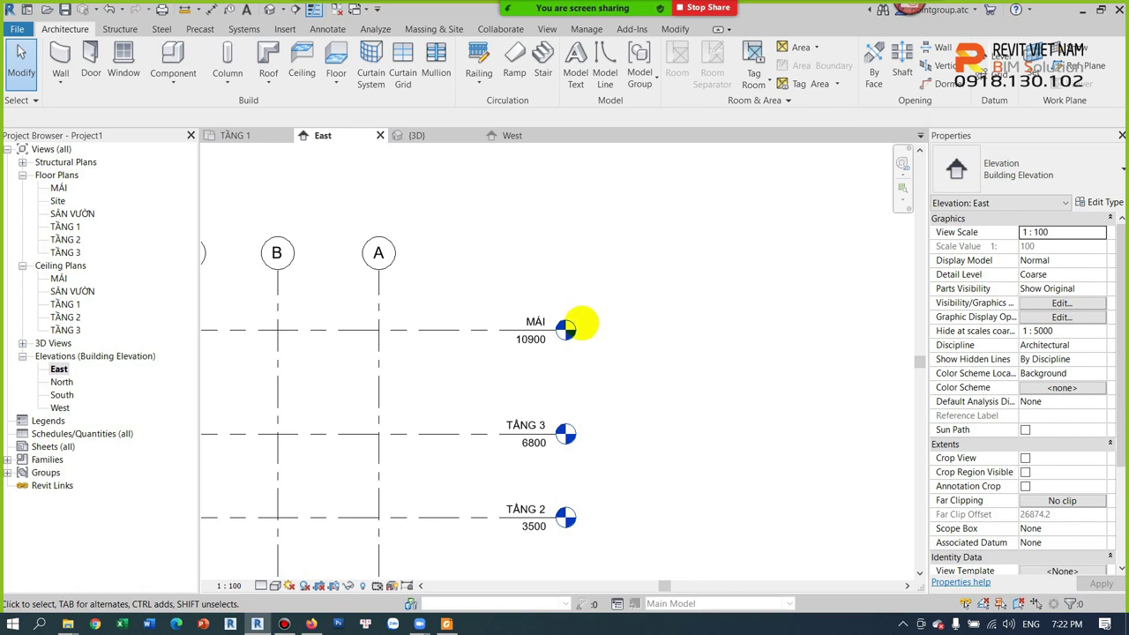
- Pan down to check the lower levels in the East elevation
scroll(635, 358, "down", 2)
scroll(683, 353, "down", 2)
scroll(664, 333, "up", 3)
mouse_move(555, 391)
middle_mouse_down()
mouse_move(579, 441)
mouse_move(551, 301)
mouse_move(622, 385)
middle_mouse_up()
left_click(529, 235)
left_click(492, 294)
- Select the MÁI level and open its level type's properties
scroll(622, 385, "down", 2)
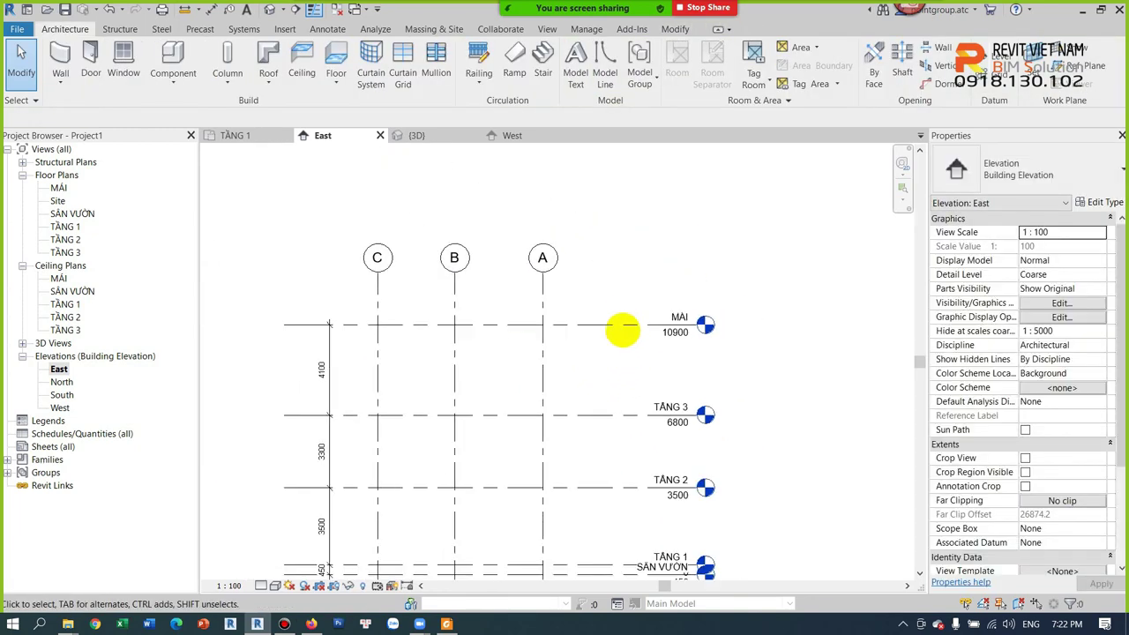
left_click(617, 324)
scroll(704, 328, "up", 2)
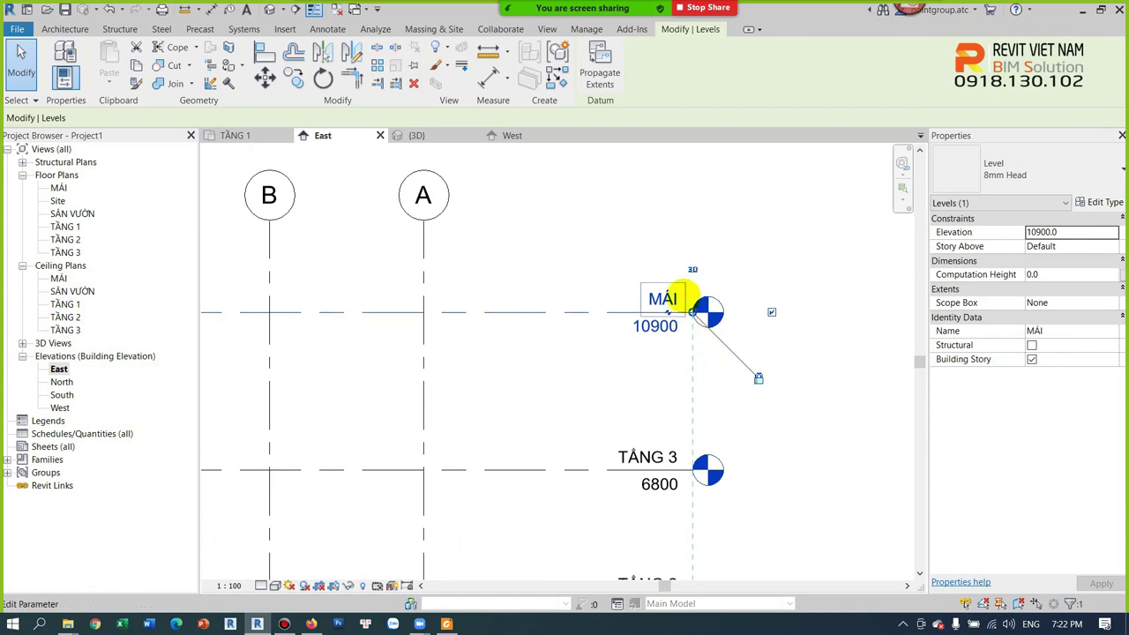
left_click(655, 326)
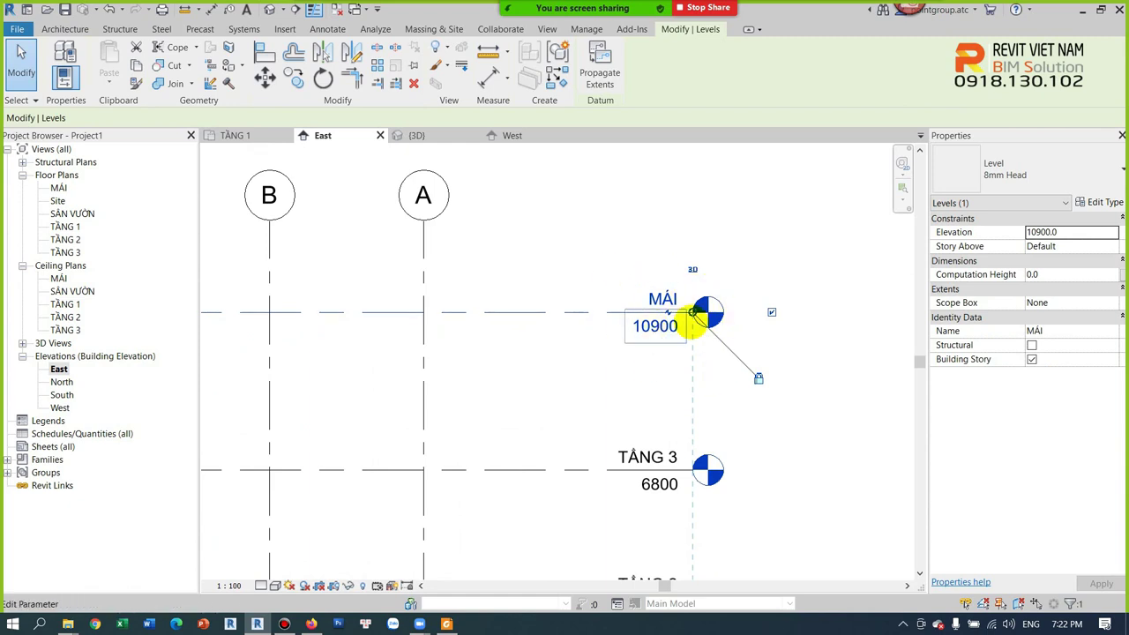
left_click(548, 384)
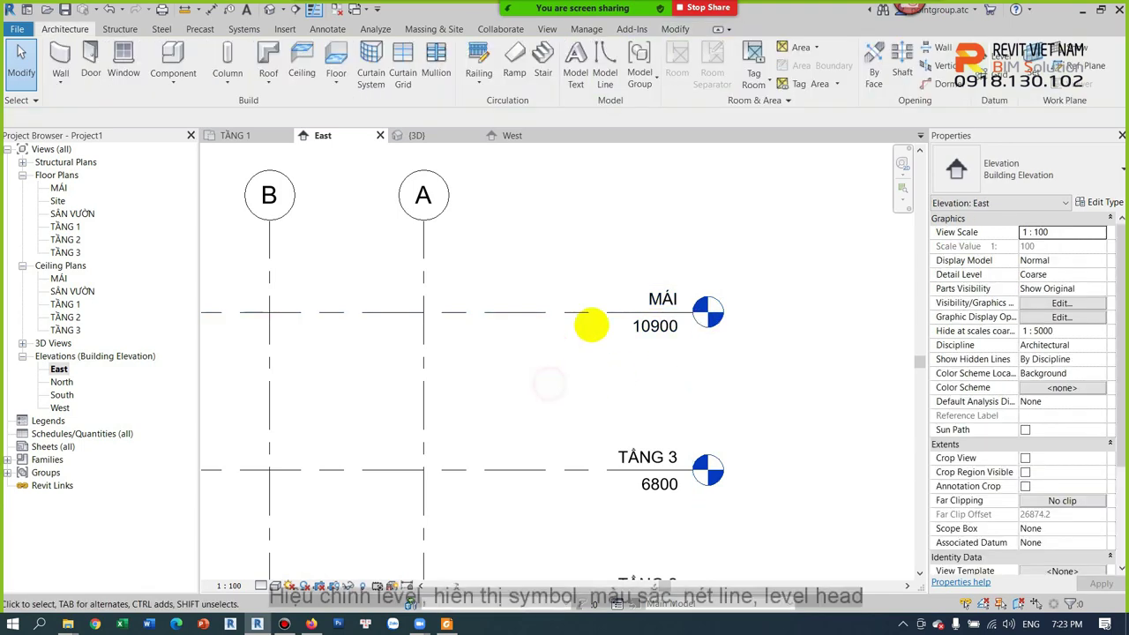
left_click(585, 313)
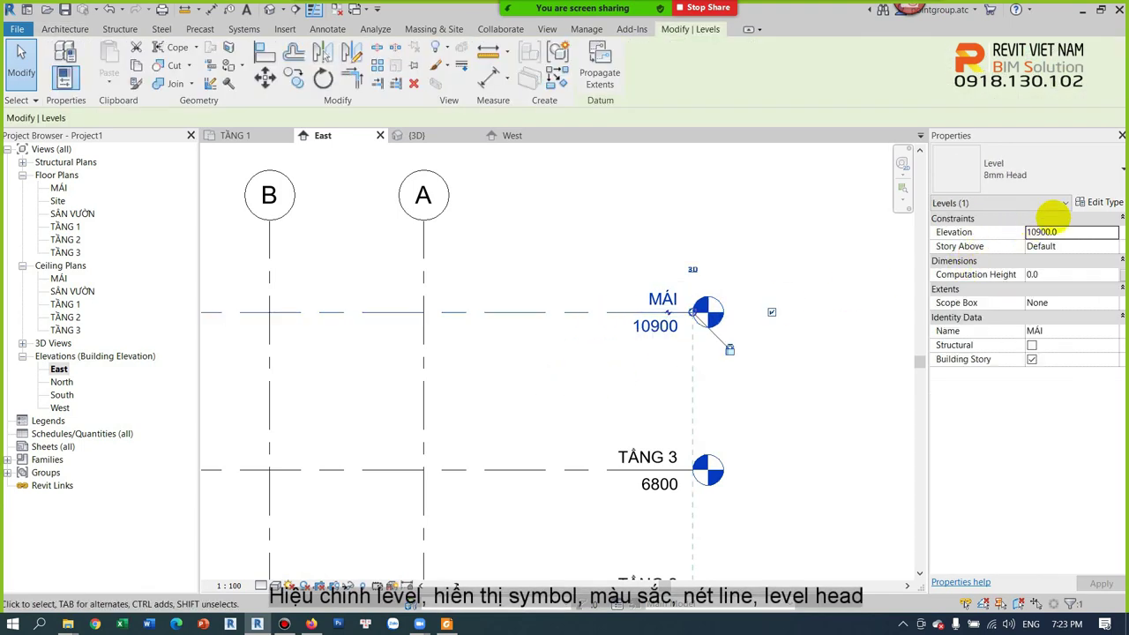
left_click(1103, 202)
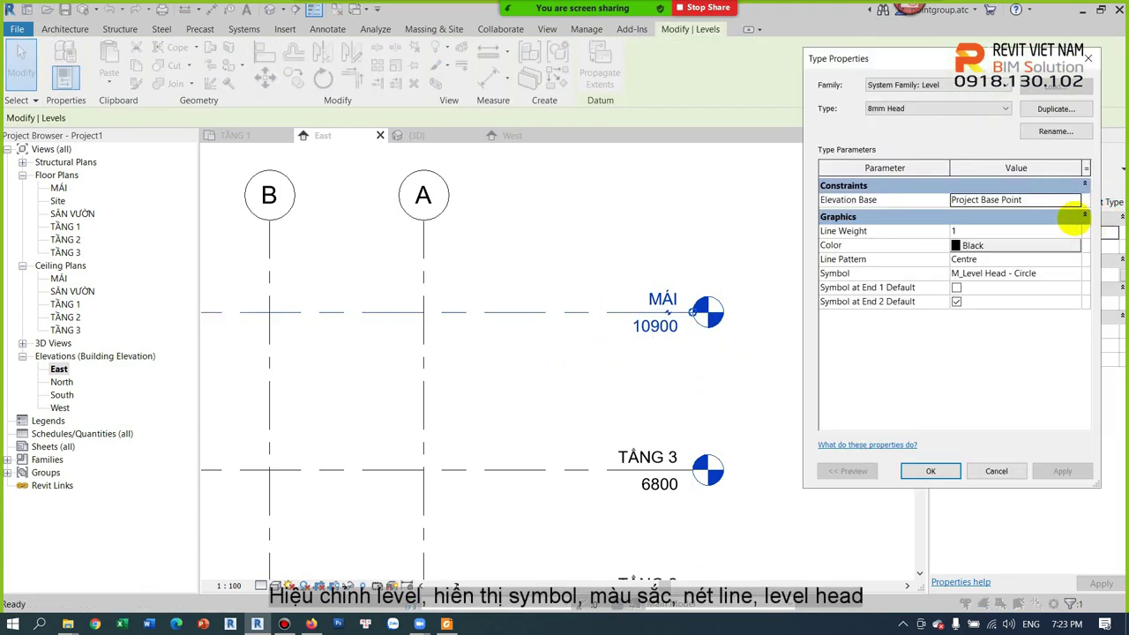
- Move the 8mm Head Type Properties dialog aside and focus its type name
left_click_drag(1006, 60, 878, 75)
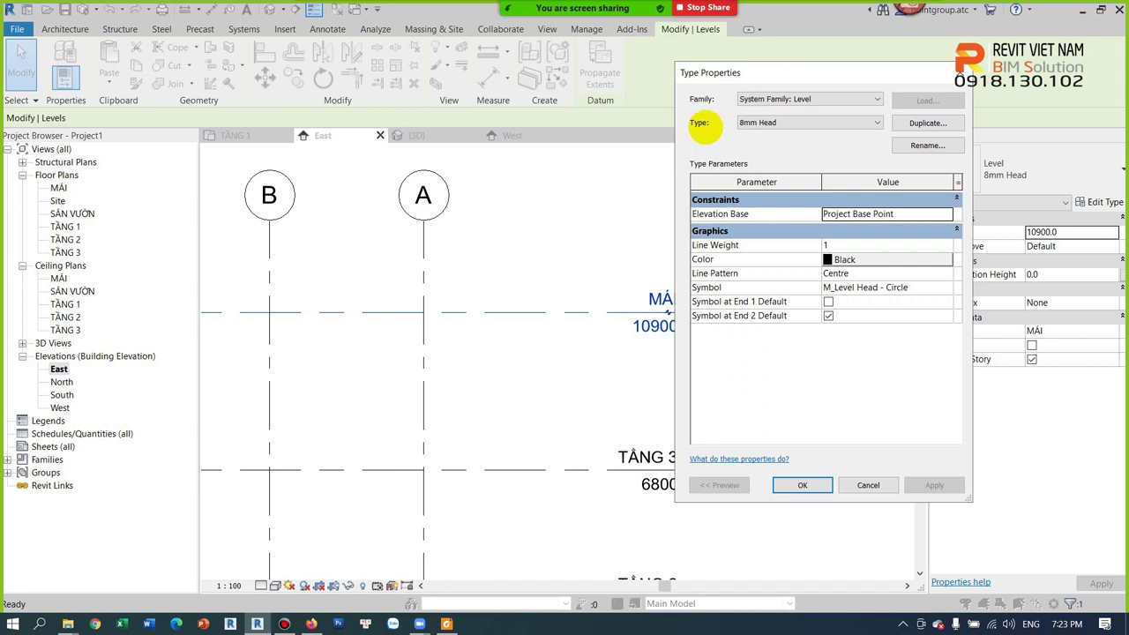
left_click(759, 123)
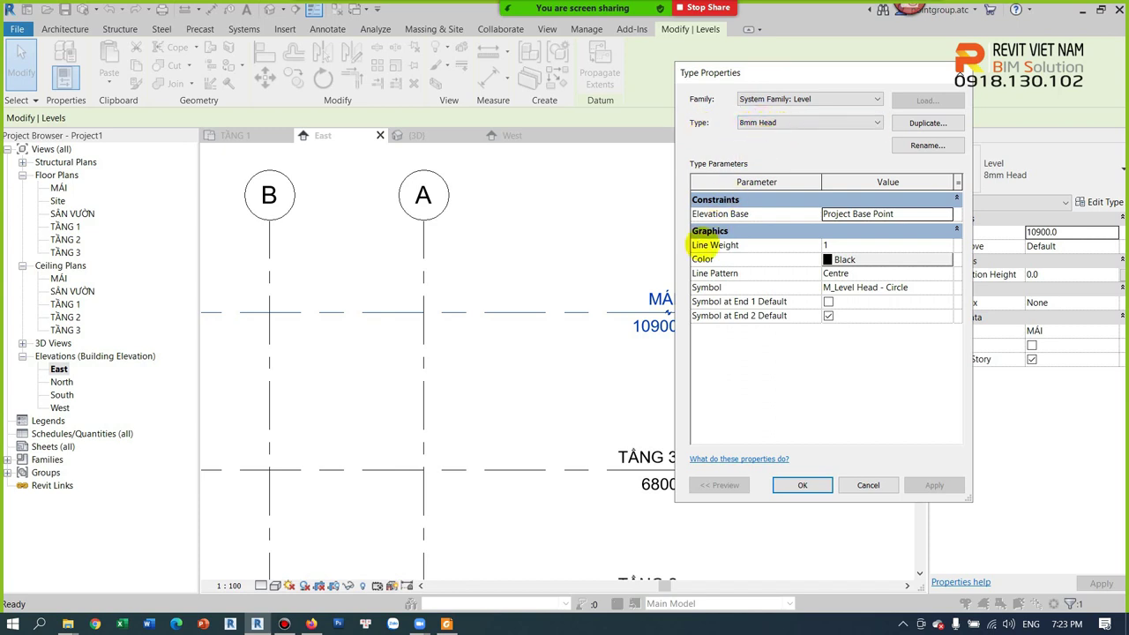
left_click_drag(787, 75, 882, 79)
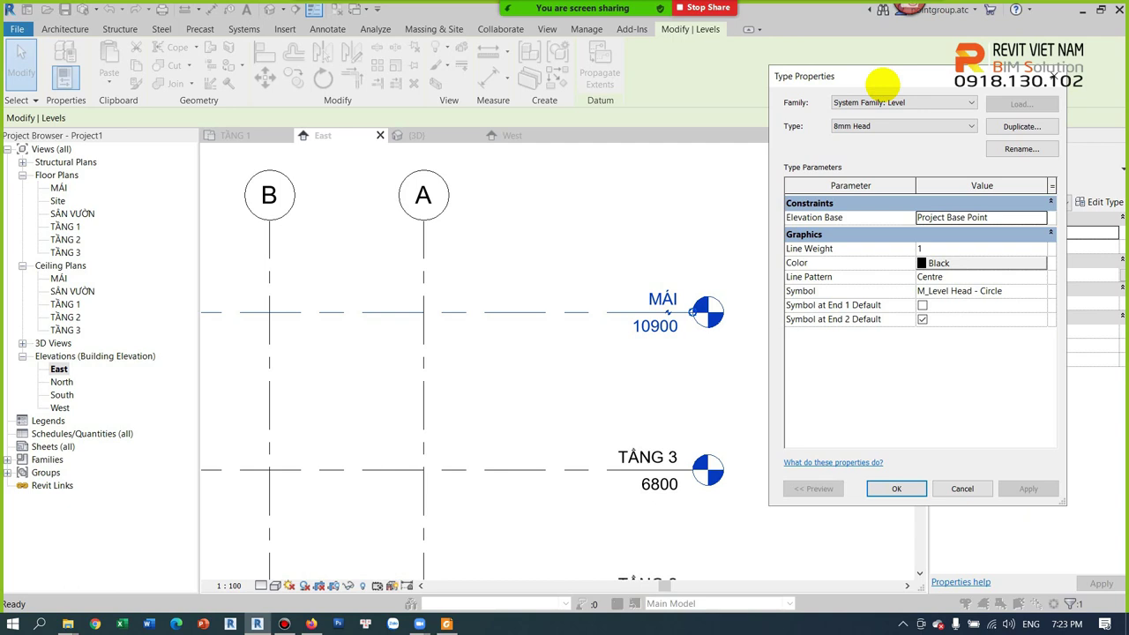
left_click_drag(918, 78, 890, 76)
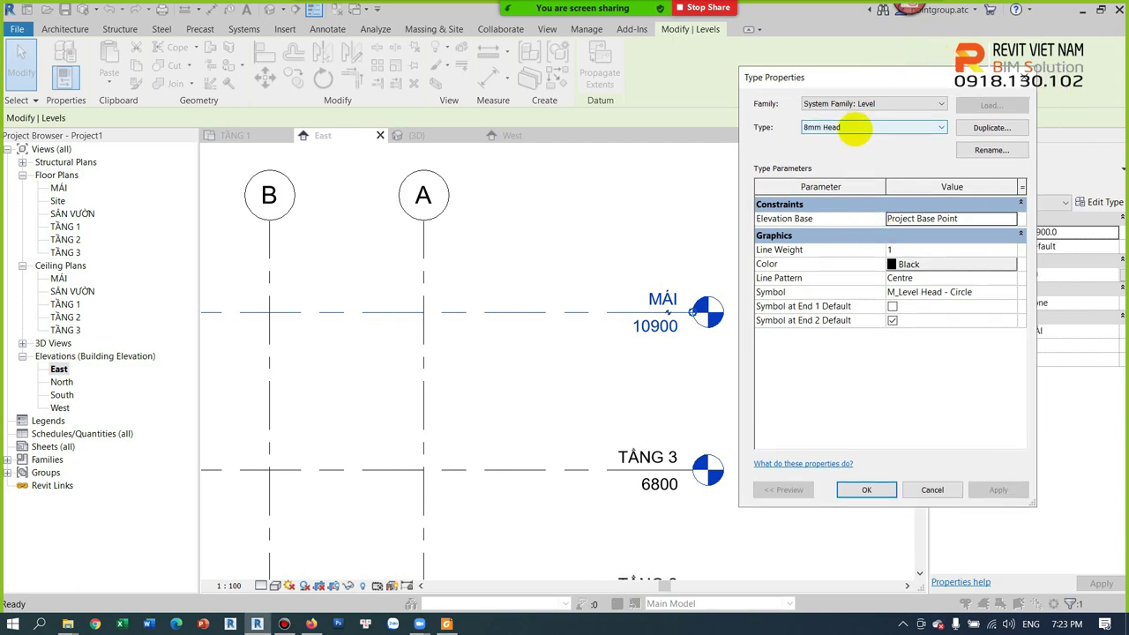
left_click(829, 128)
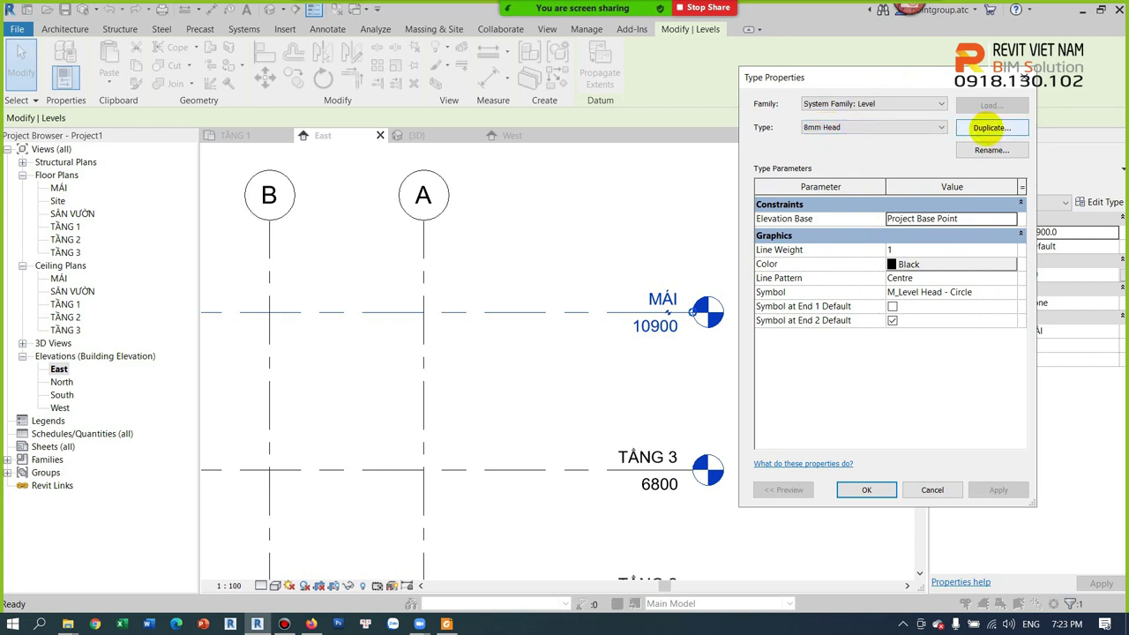
- Duplicate the 8mm Head type as 'r-141- level'
left_click(992, 127)
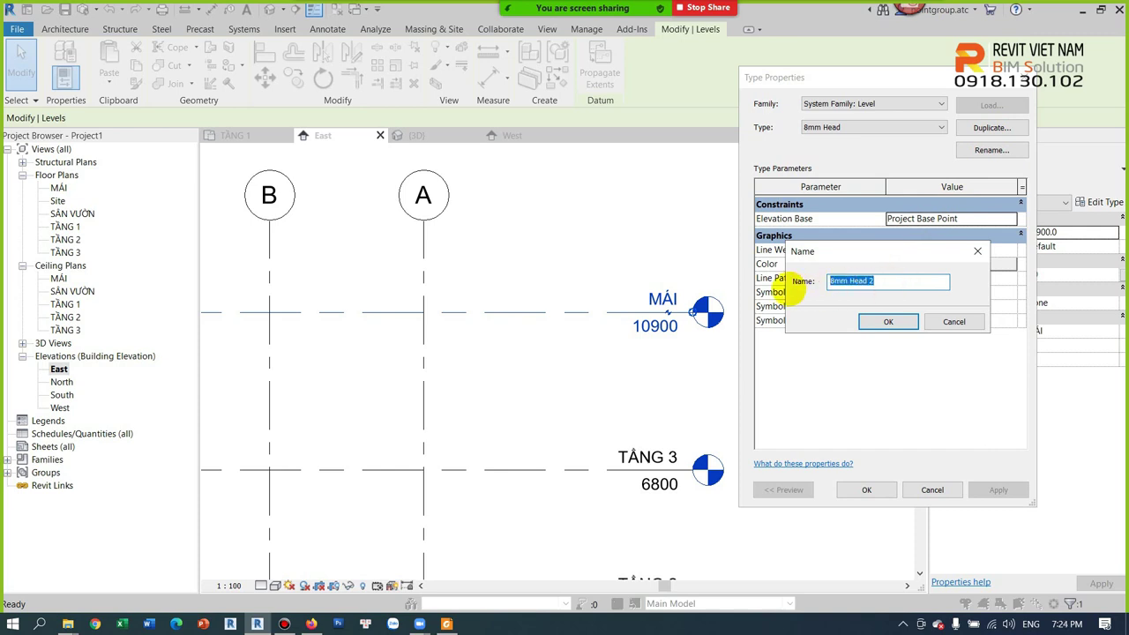
key("BackSpace")
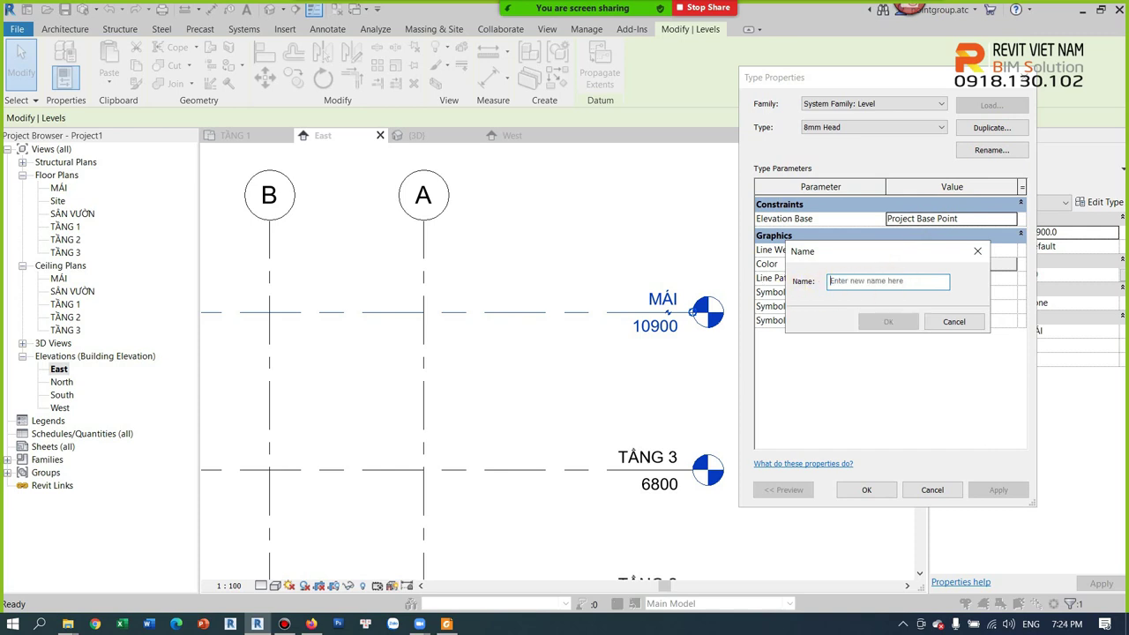
type("r-141- level")
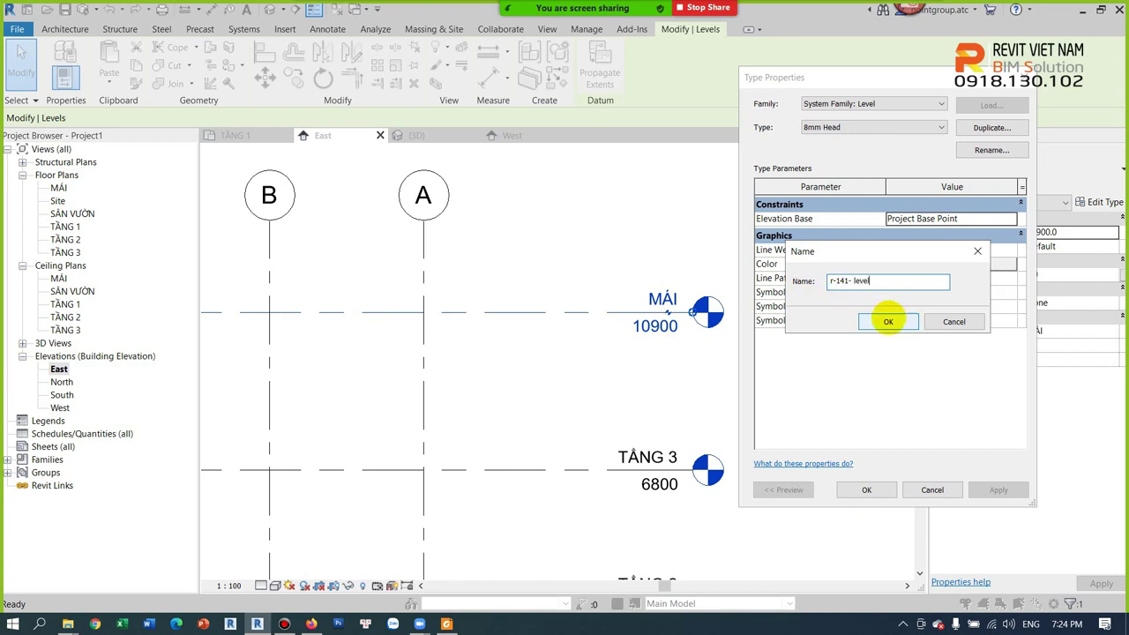
left_click(888, 321)
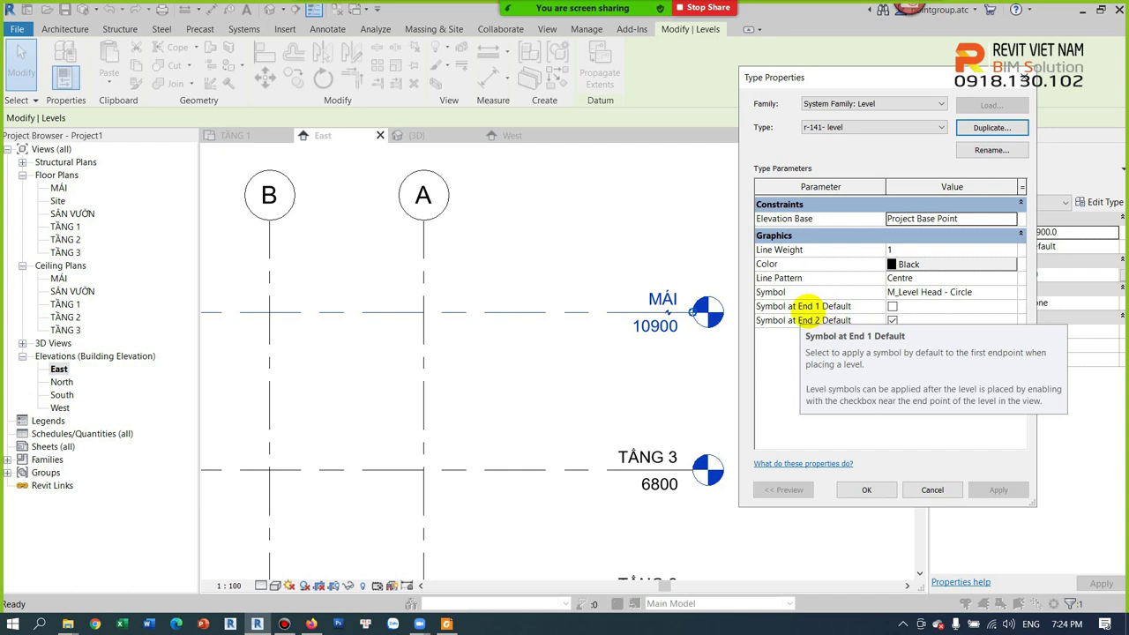
- Give r-141- level a head symbol at End 1 and a Red line colour
left_click(892, 306)
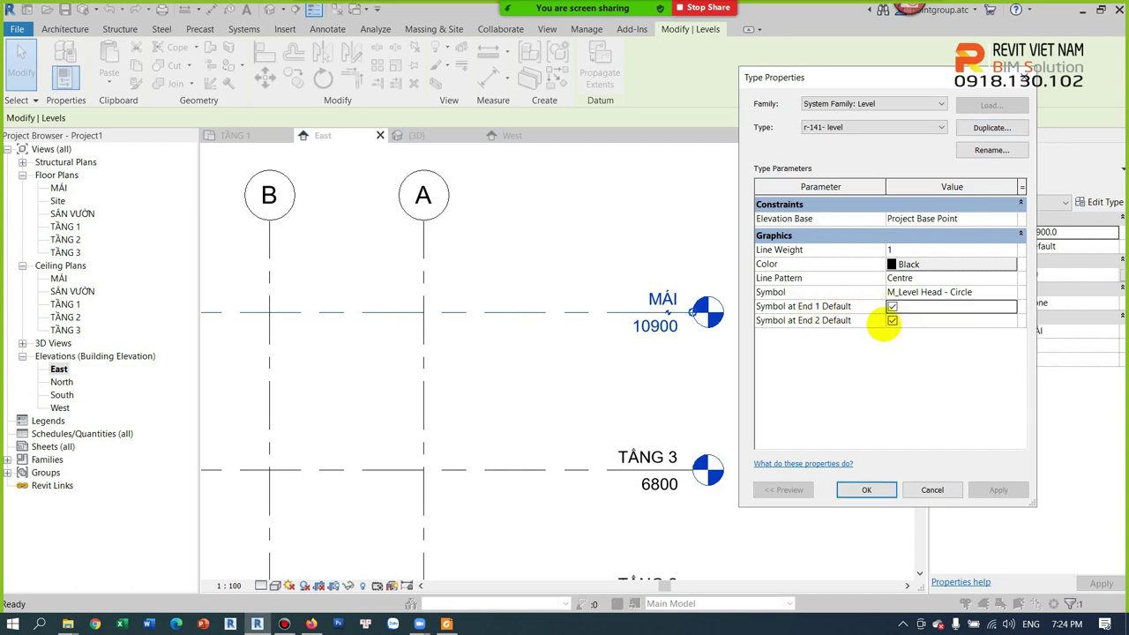
left_click(909, 264)
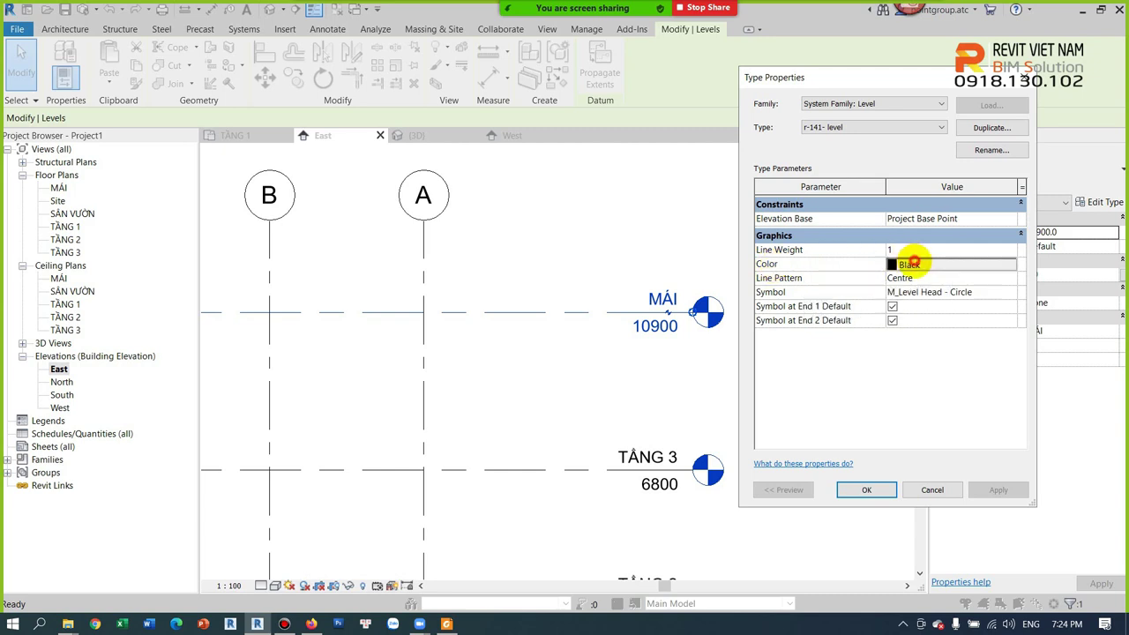
left_click(744, 204)
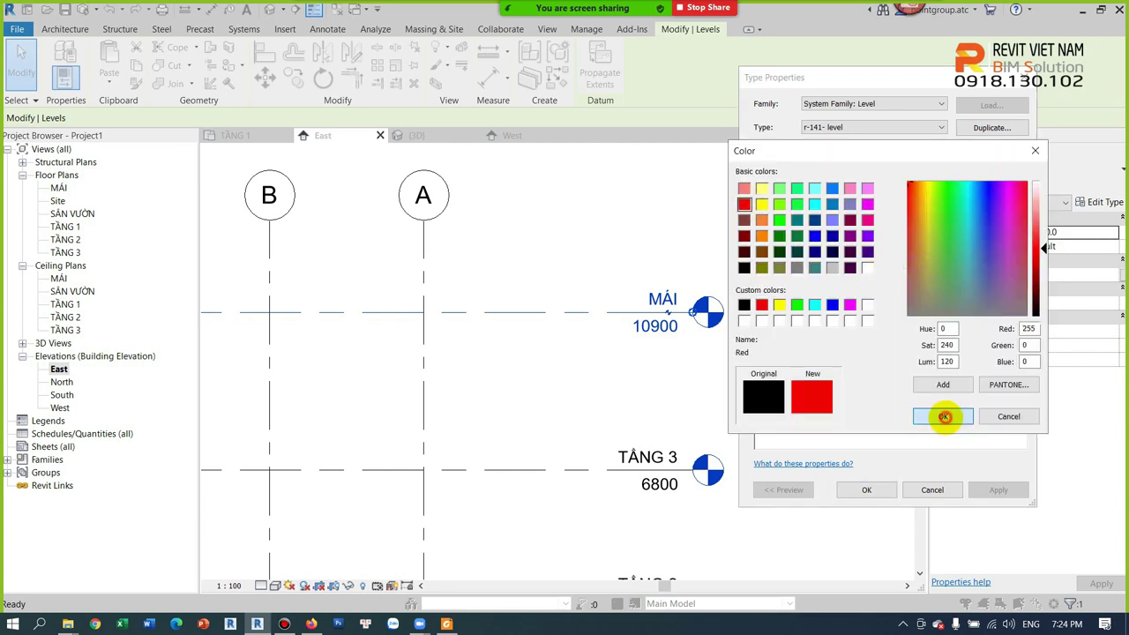
left_click(942, 417)
left_click(867, 488)
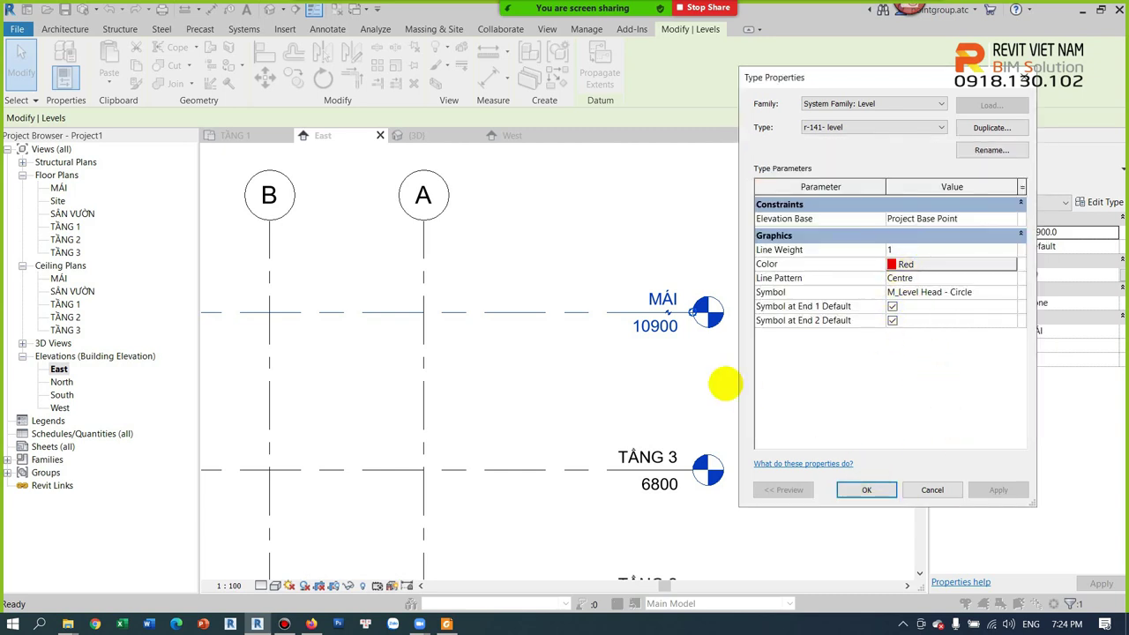
left_click(860, 487)
- Zoom the elevation to fit and select the TẦNG 3, TẦNG 2, TẦNG 1 and SÂN VƯỜN levels
left_click(708, 401)
scroll(611, 395, "down", 3)
middle_click_drag(447, 373, 542, 353)
scroll(542, 353, "up", 1)
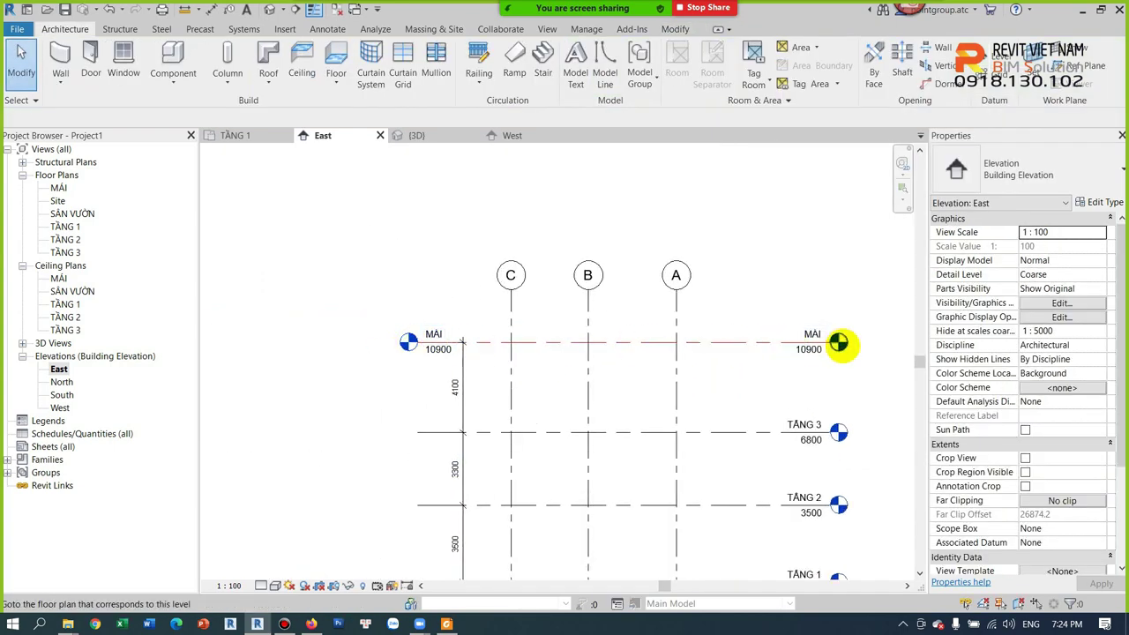
key("z")
key("f")
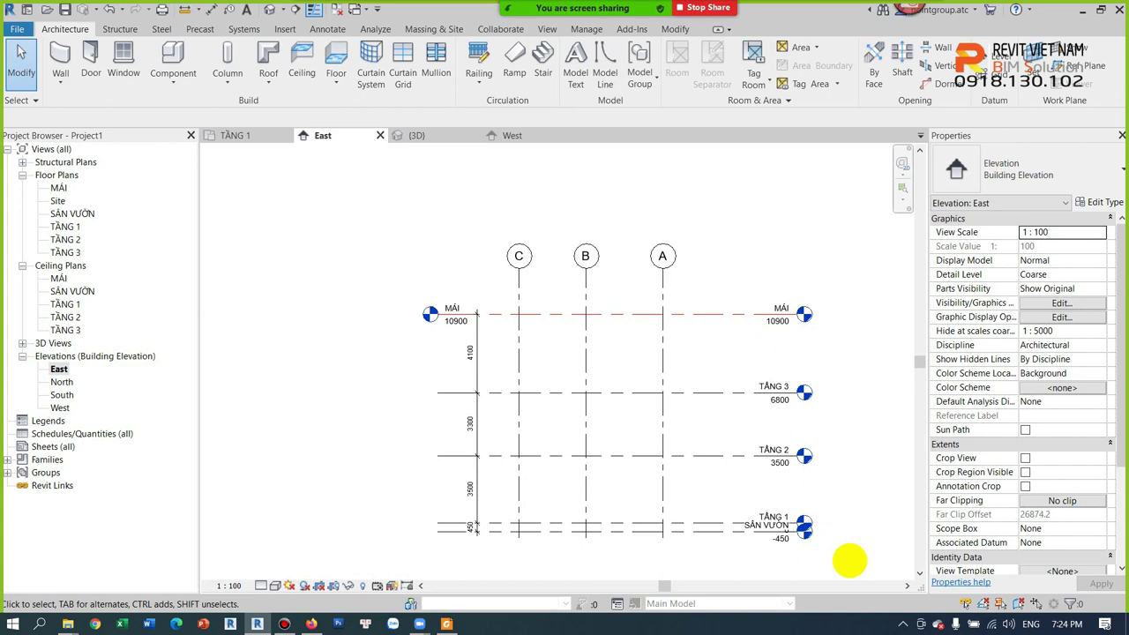
left_click_drag(850, 560, 768, 386)
left_click(1023, 173)
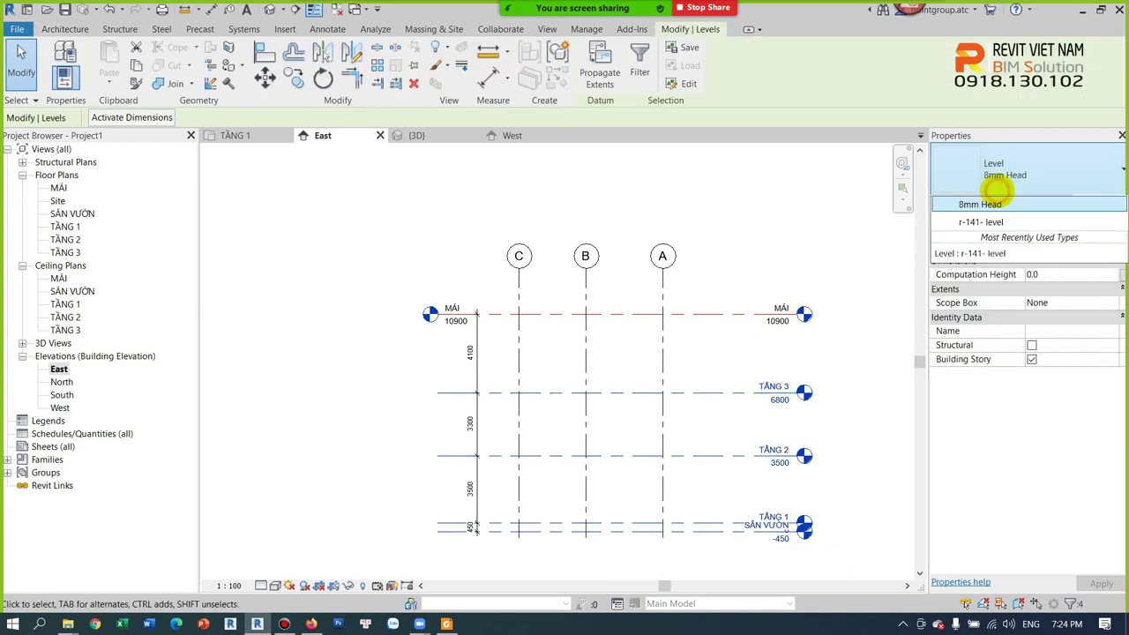
- Switch the selected levels to the r-141- level type and dismiss the save reminder
left_click(968, 253)
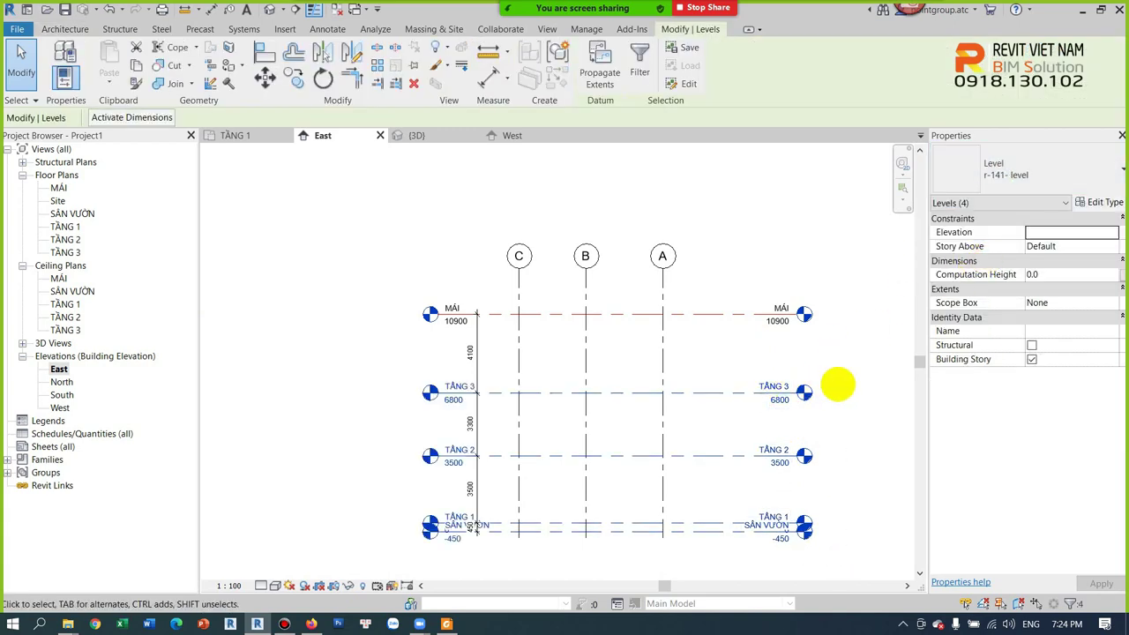
left_click(838, 385)
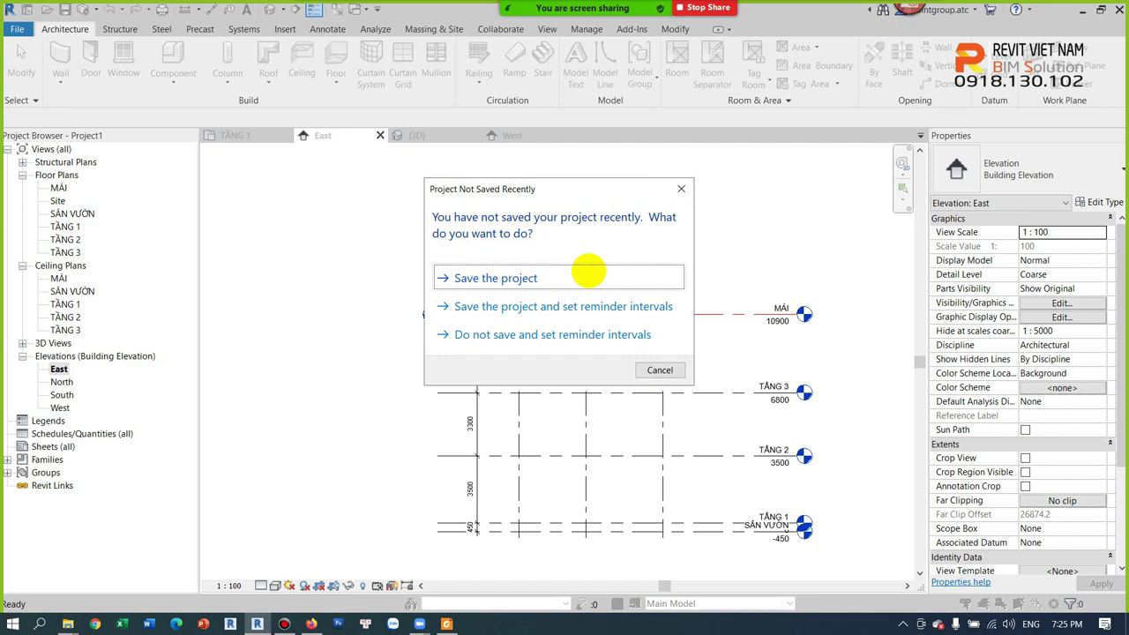
left_click(681, 188)
scroll(748, 360, "up", 1)
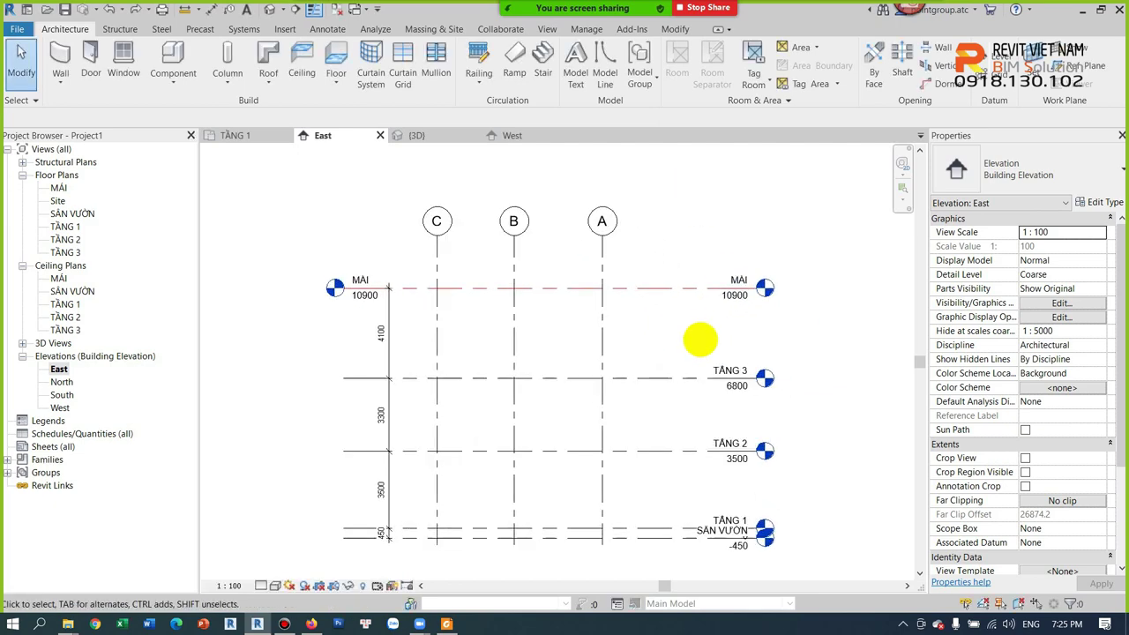
left_click(692, 293)
left_click(693, 311)
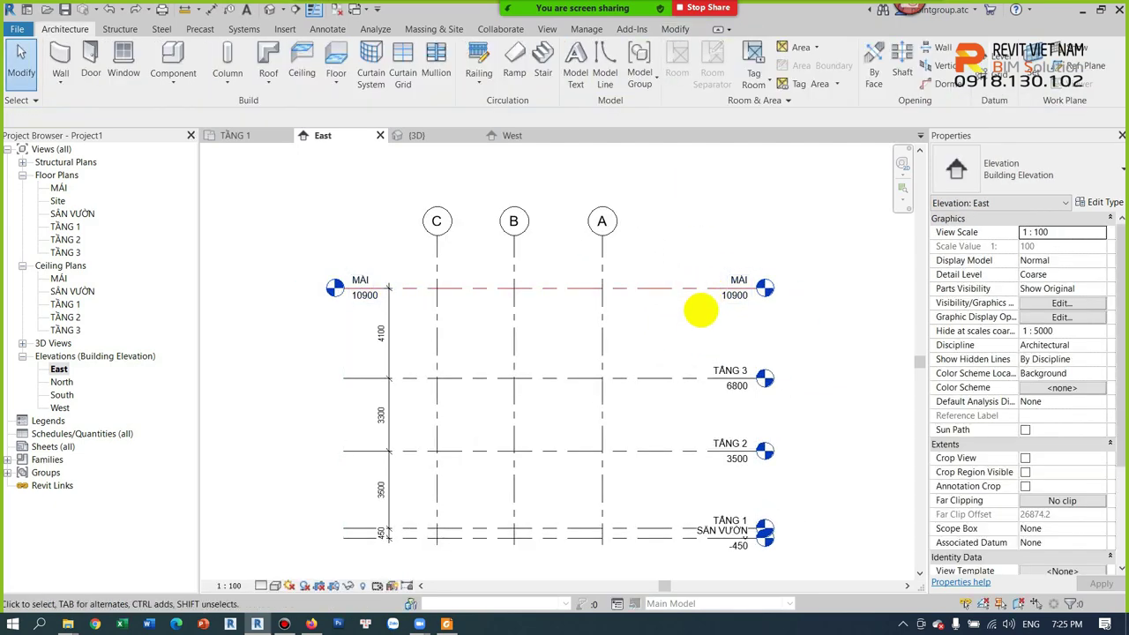
- Try matching MÁI's type onto TẦNG 3, TẦNG 2 and TẦNG 1, then undo it
left_click(676, 30)
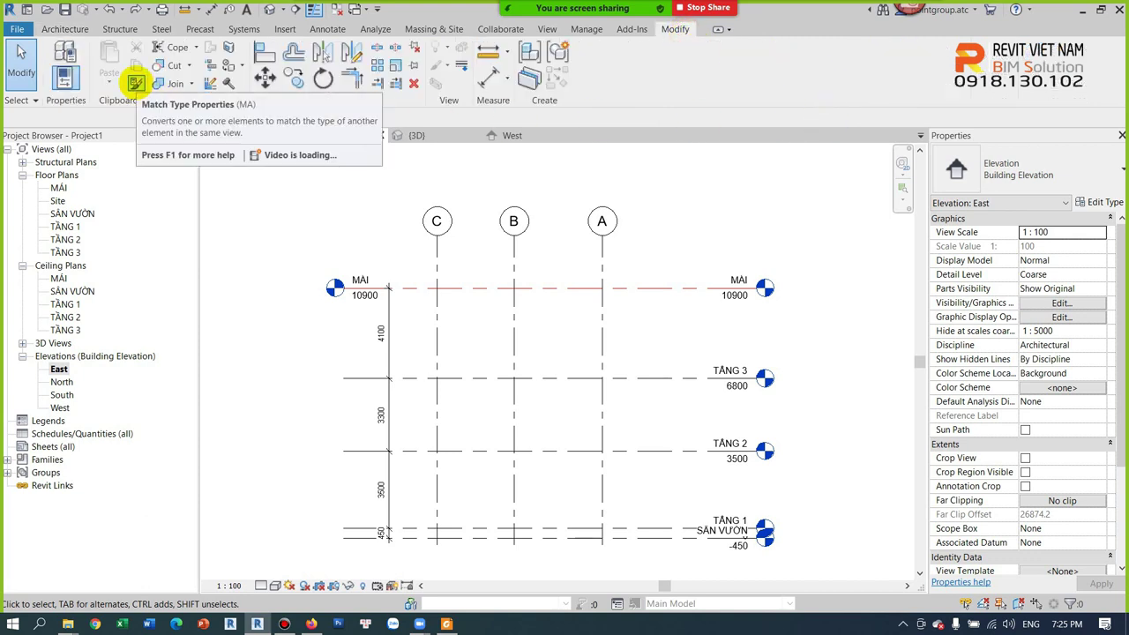
mouse_move(136, 83)
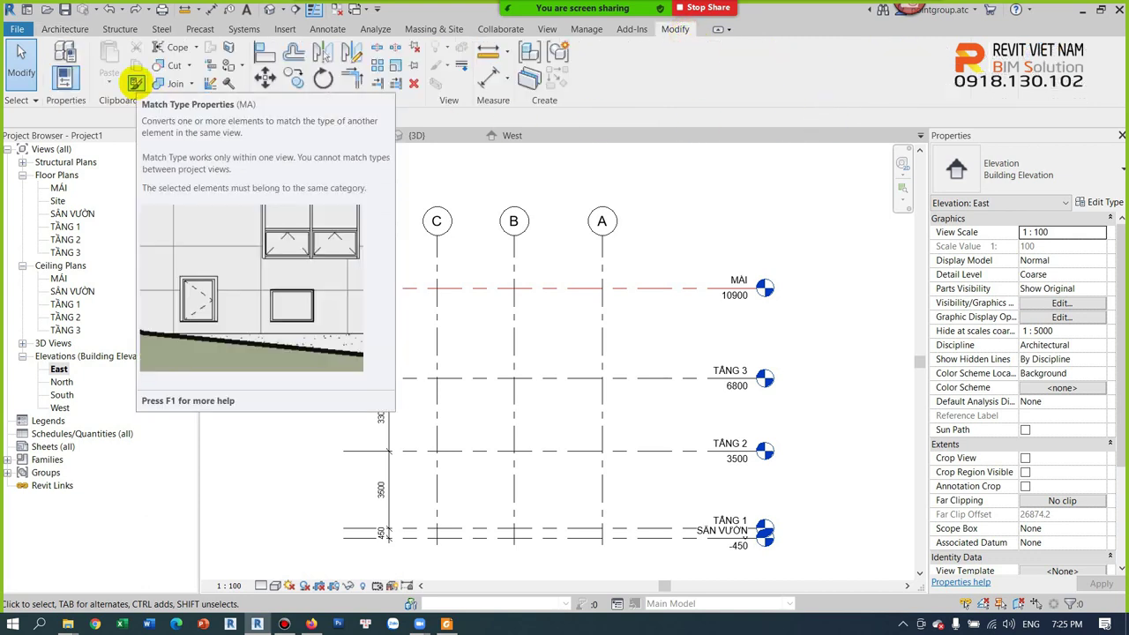
left_click(136, 82)
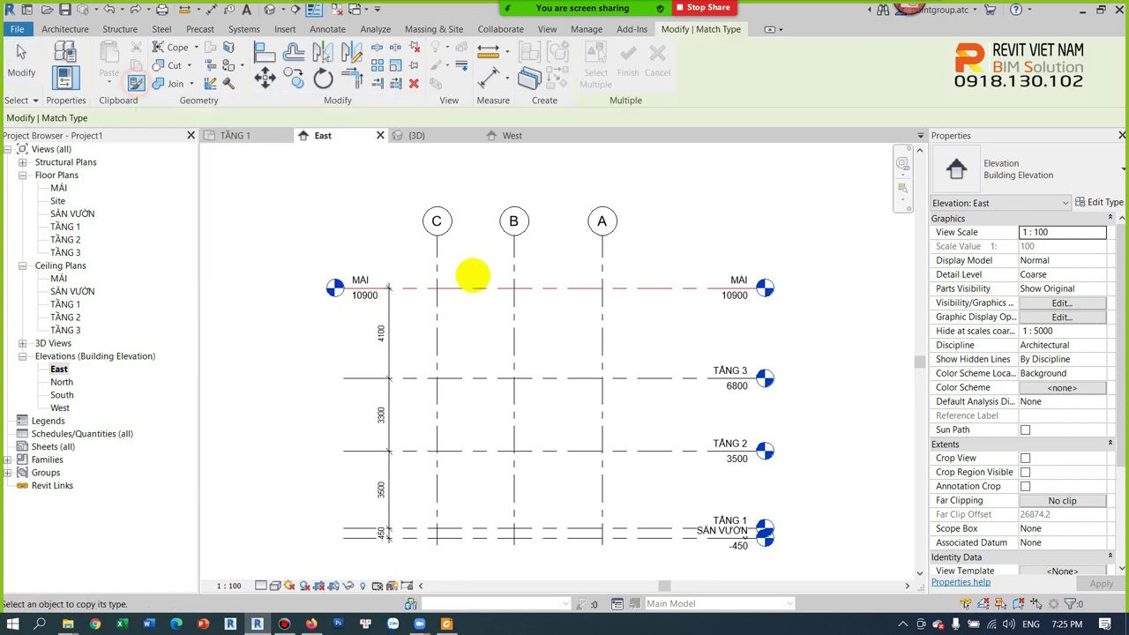
left_click(676, 289)
left_click(668, 378)
left_click(676, 450)
left_click(666, 532)
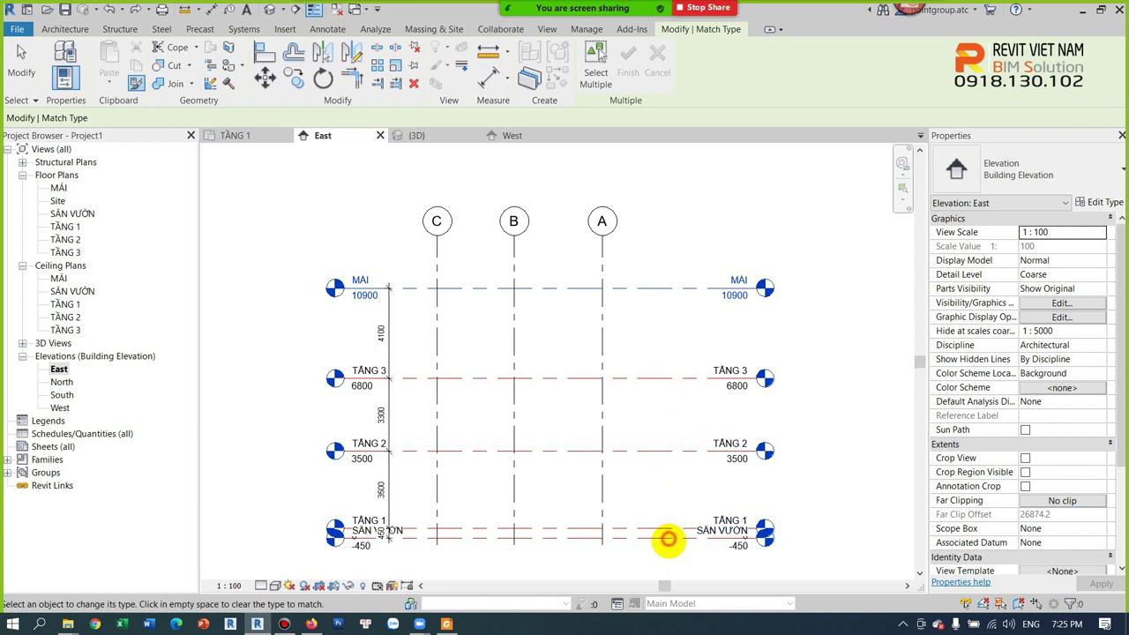
key("ctrl+z")
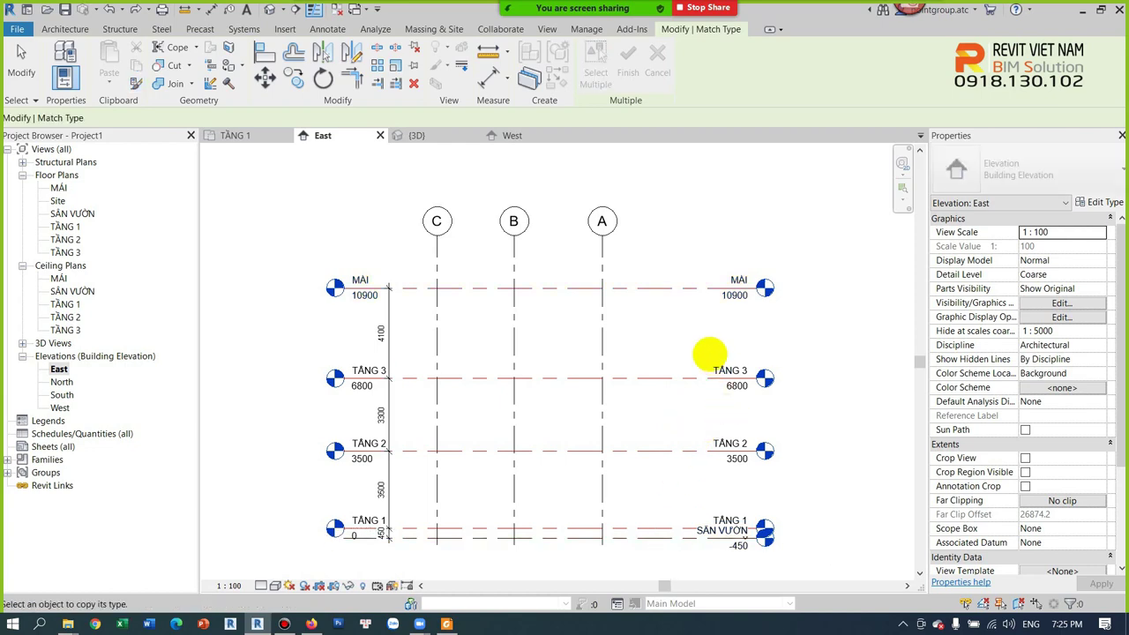
key("ctrl+z")
key("ctrl+z")
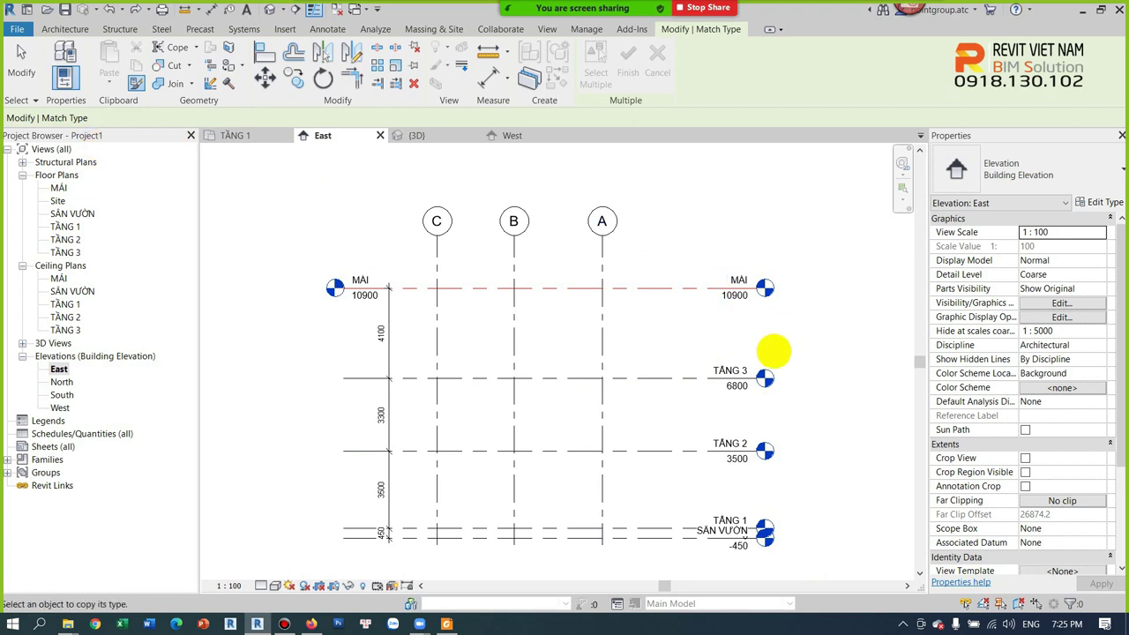
- Reapply MÁI's r-141- level type to TẦNG 3, TẦNG 2 and TẦNG 1 with Match Type
scroll(768, 360, "down", 2)
left_click(672, 363)
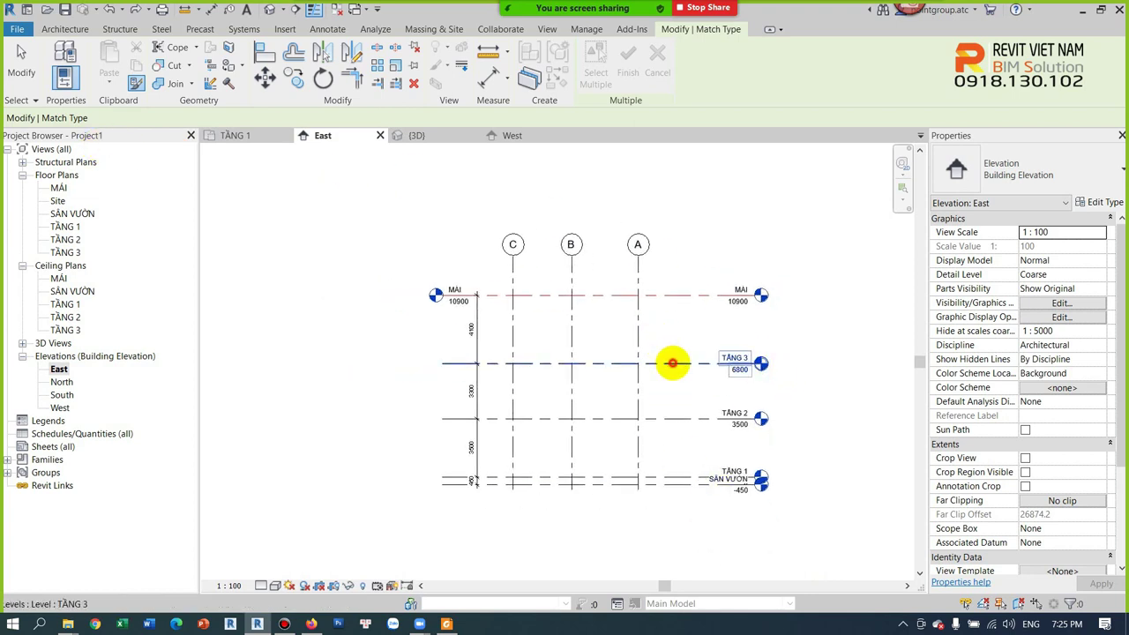
left_click(690, 331)
left_click(682, 298)
left_click(681, 363)
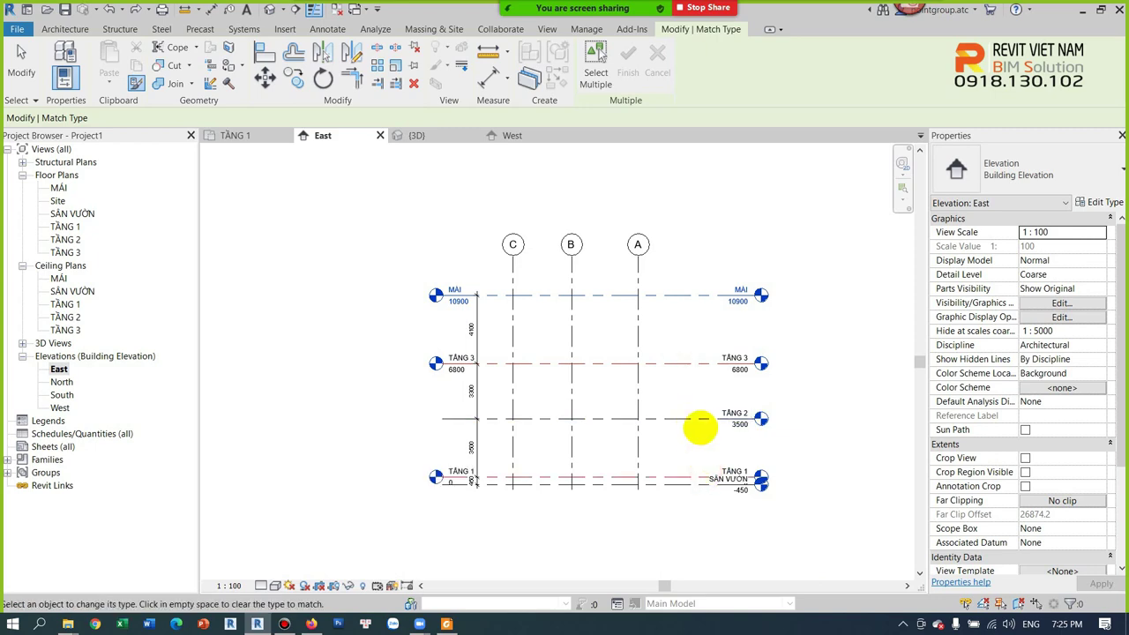
left_click(688, 418)
left_click(689, 486)
scroll(689, 486, "up", 3)
key("Escape")
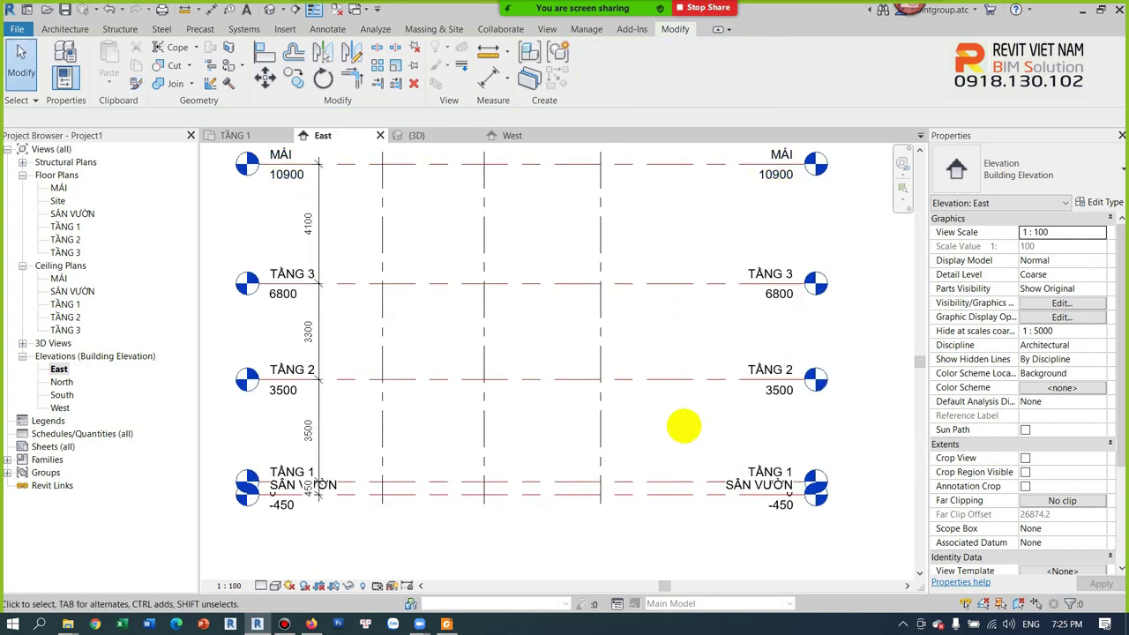
- Select the MÁI level and open its r-141- level type properties
scroll(565, 362, "down", 2)
scroll(662, 222, "up", 4)
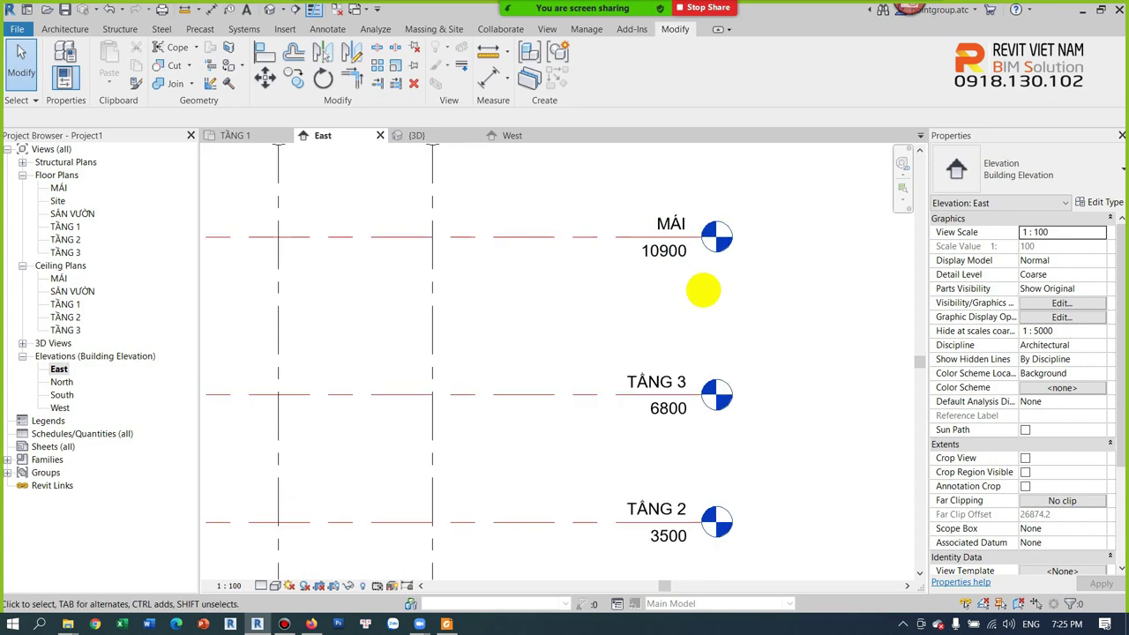
middle_click_drag(598, 246, 590, 283)
left_click(578, 265)
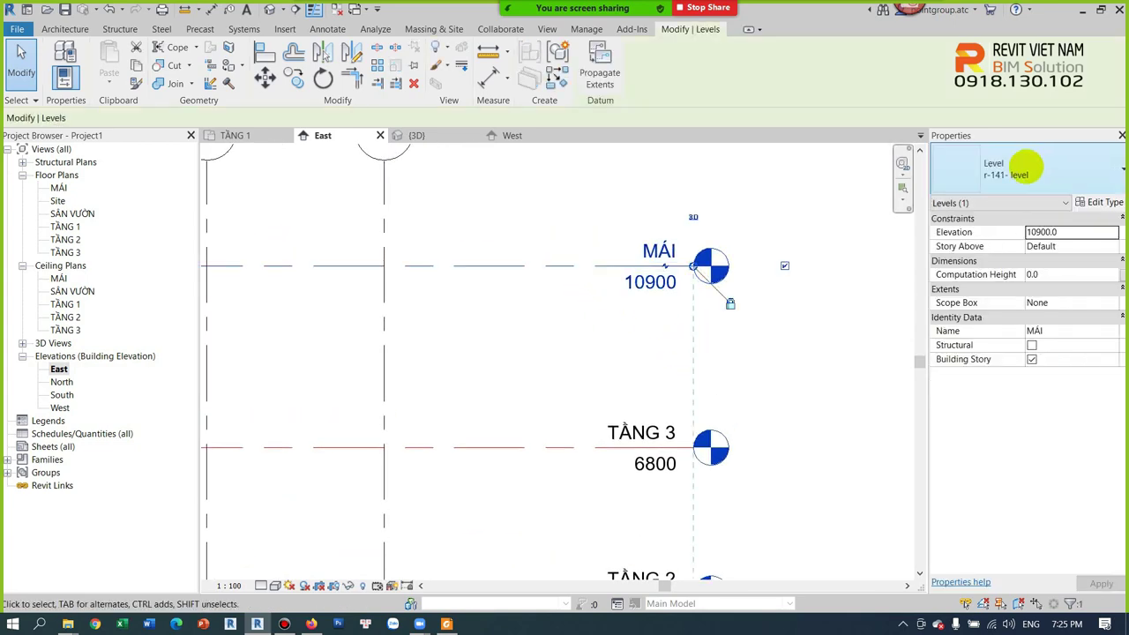
left_click(1098, 203)
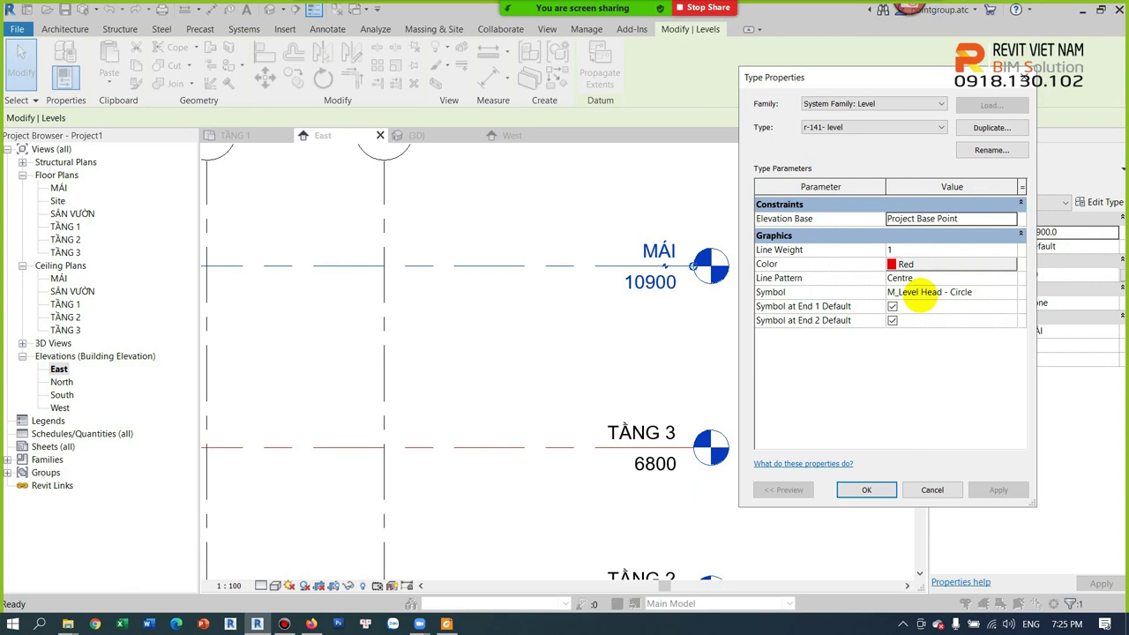
- Check the level type list, keeping r-141- level as MÁI's type
left_click(859, 127)
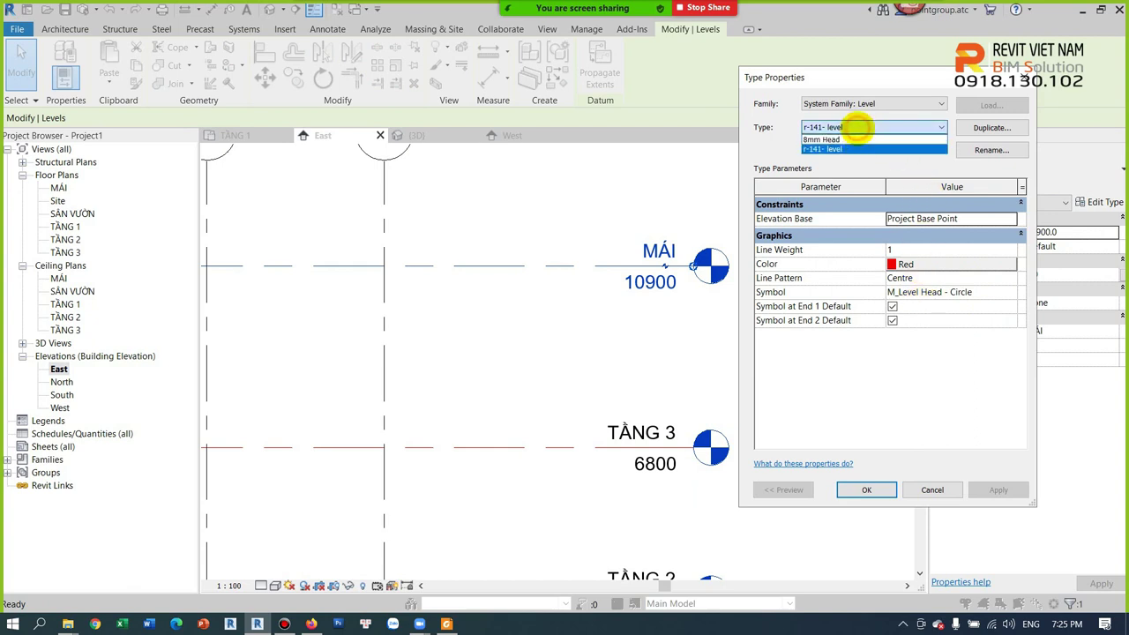
left_click(841, 130)
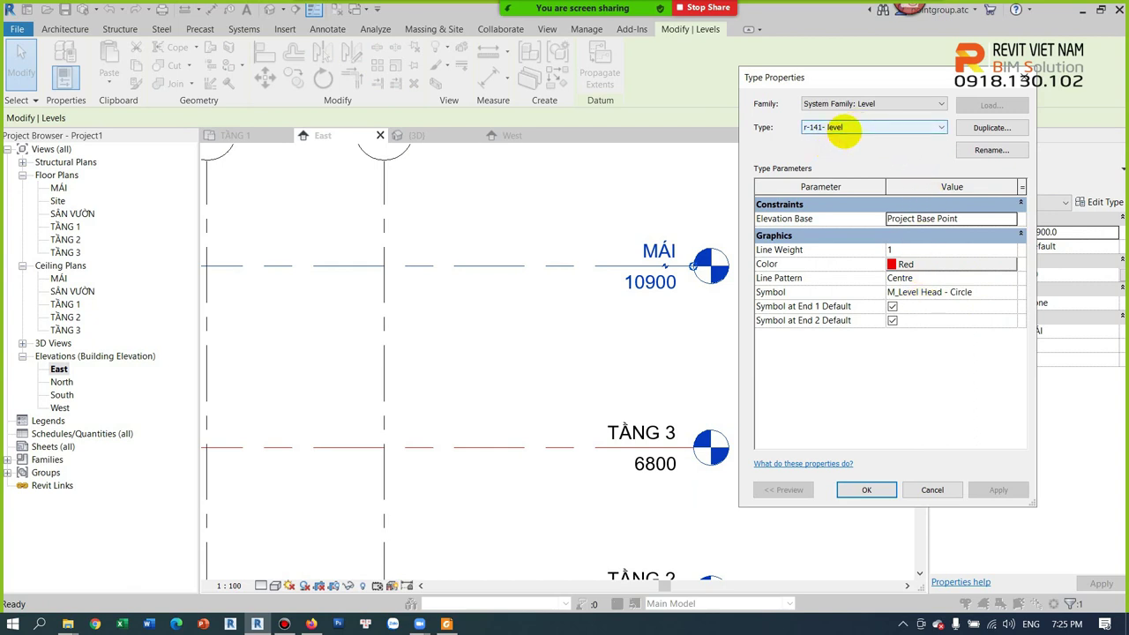
left_click(816, 104)
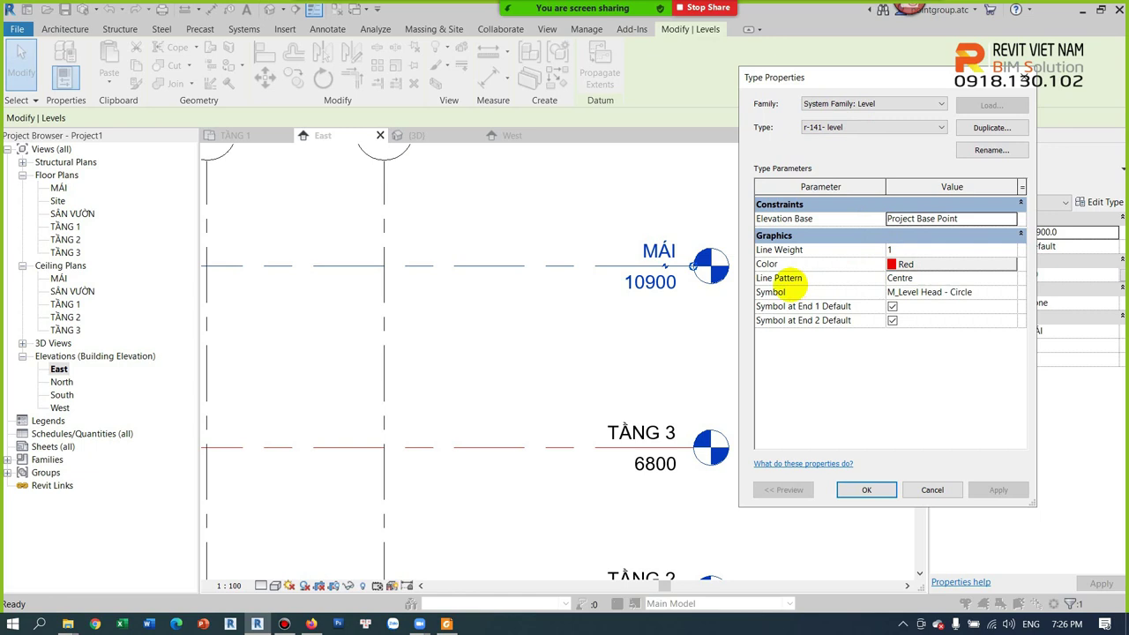
- Set the r-141- level type's line pattern to Dash and apply it
left_click(1006, 279)
left_click(1010, 278)
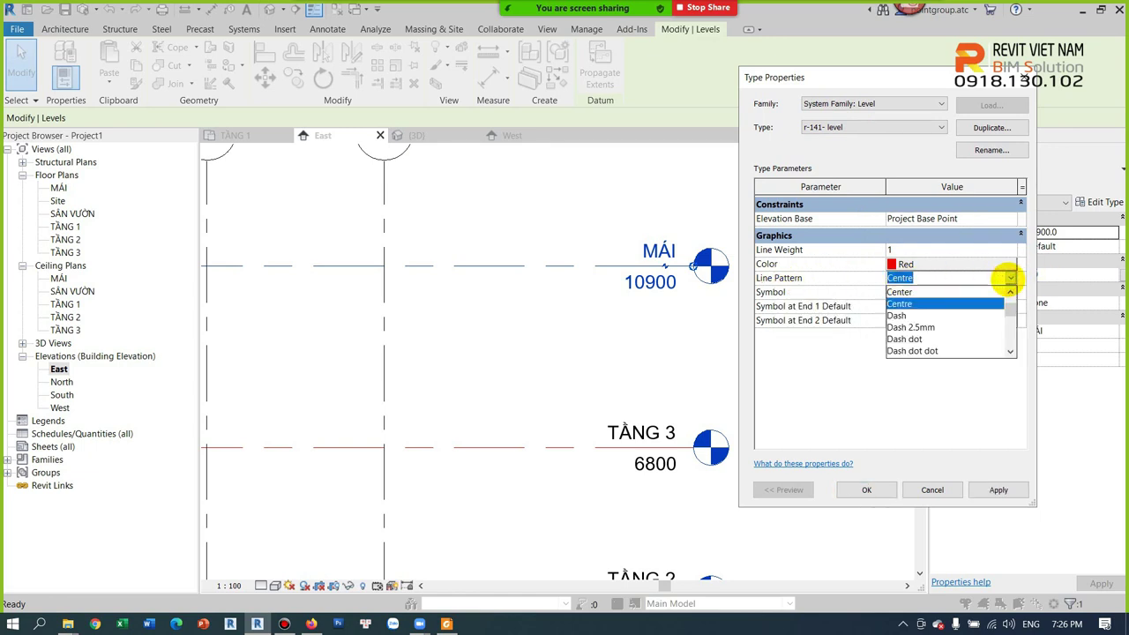
left_click(908, 315)
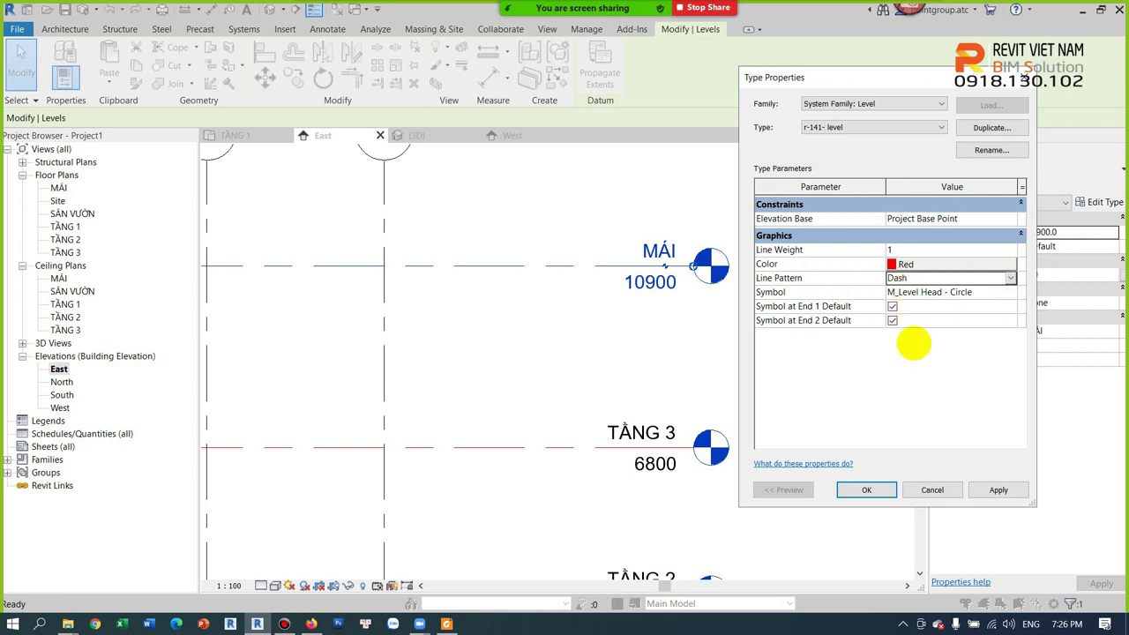
left_click(999, 490)
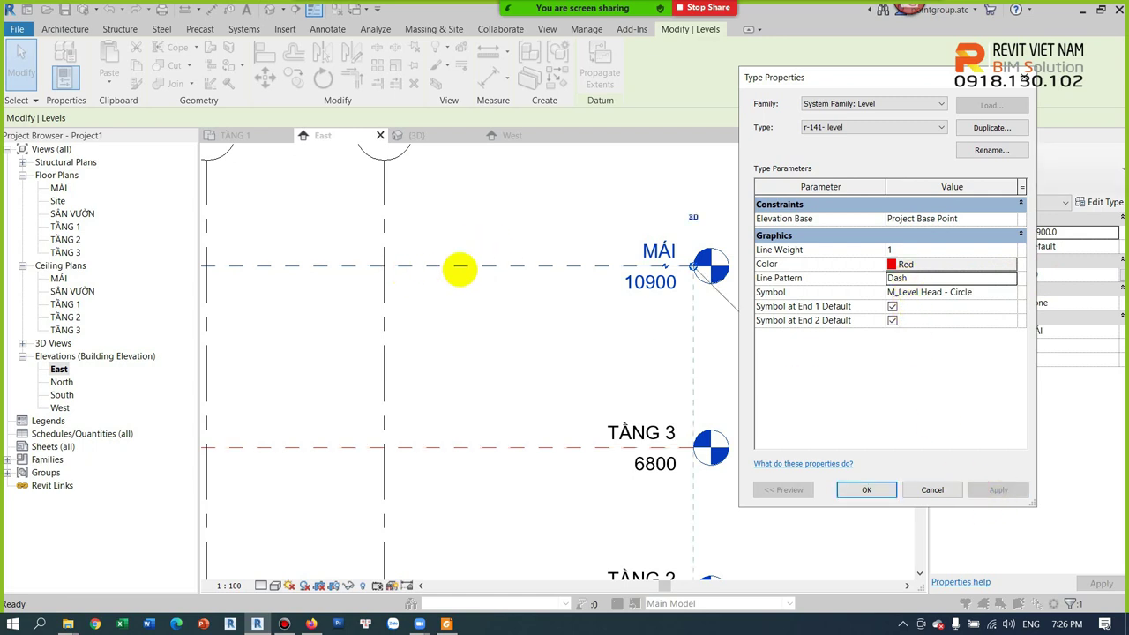
left_click(894, 278)
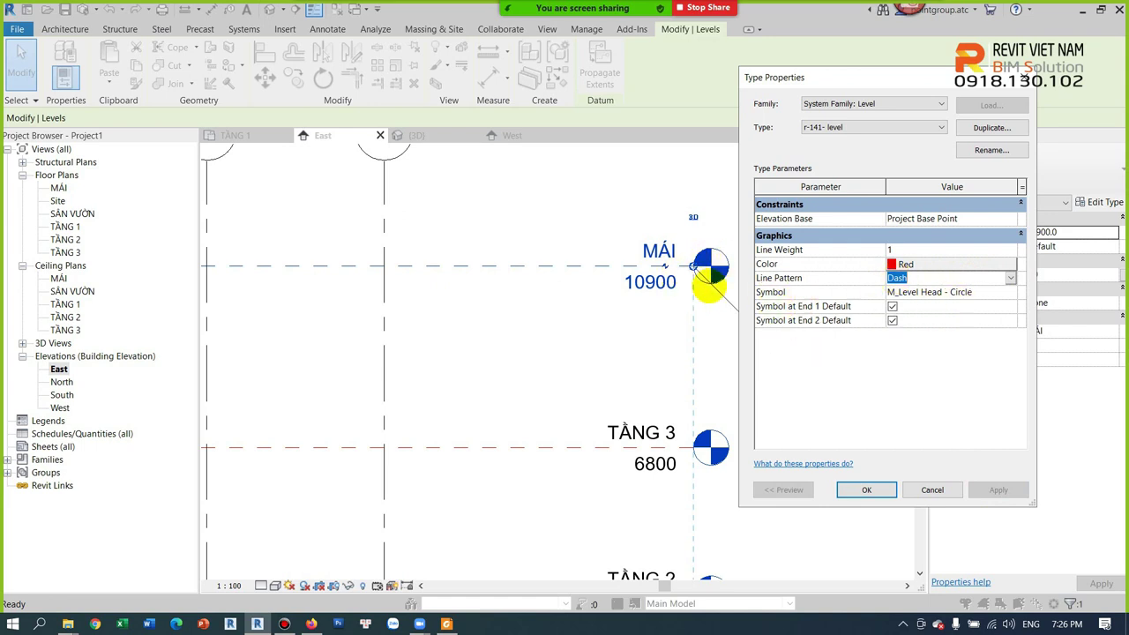
- Set the level head Symbol to <none>, confirm the type changes and deselect
left_click(979, 293)
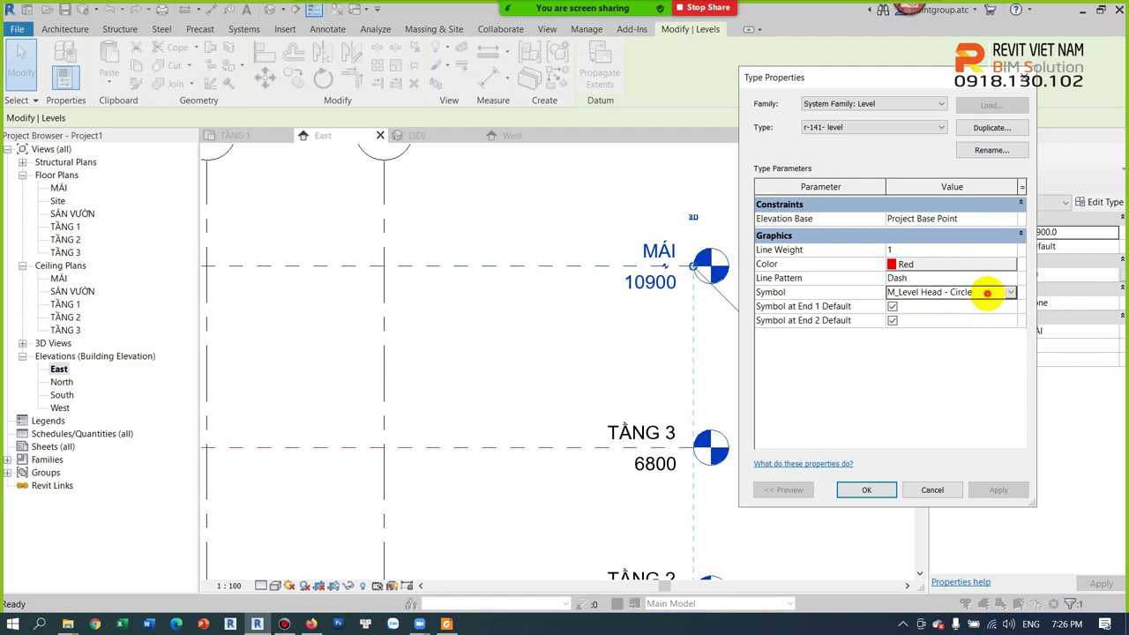
left_click(1010, 293)
left_click(891, 306)
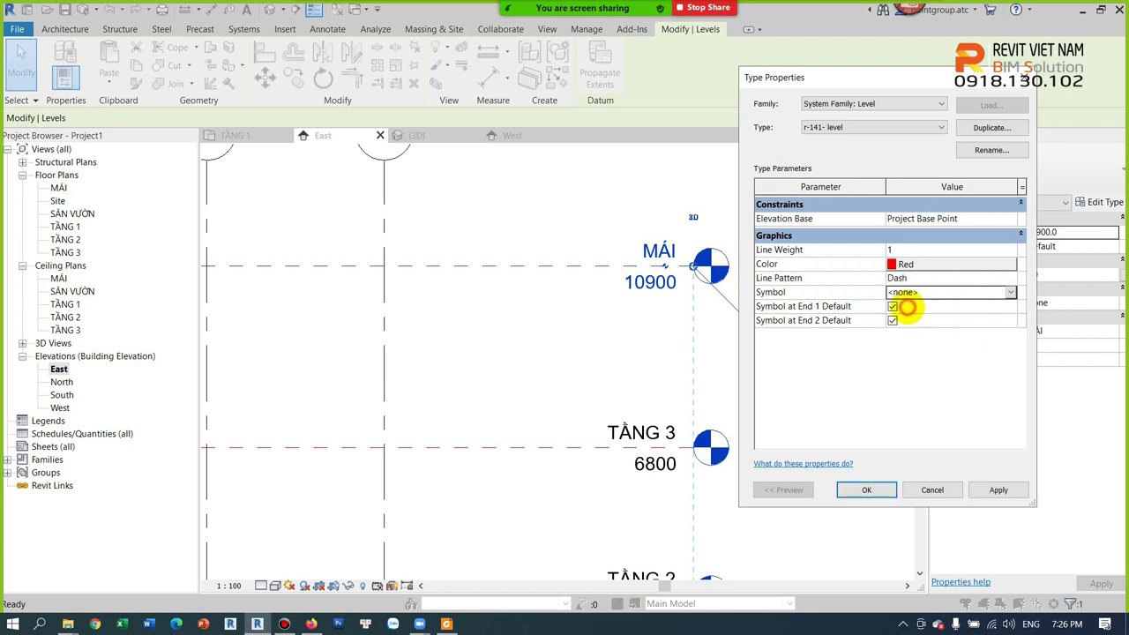
left_click(999, 490)
left_click(866, 490)
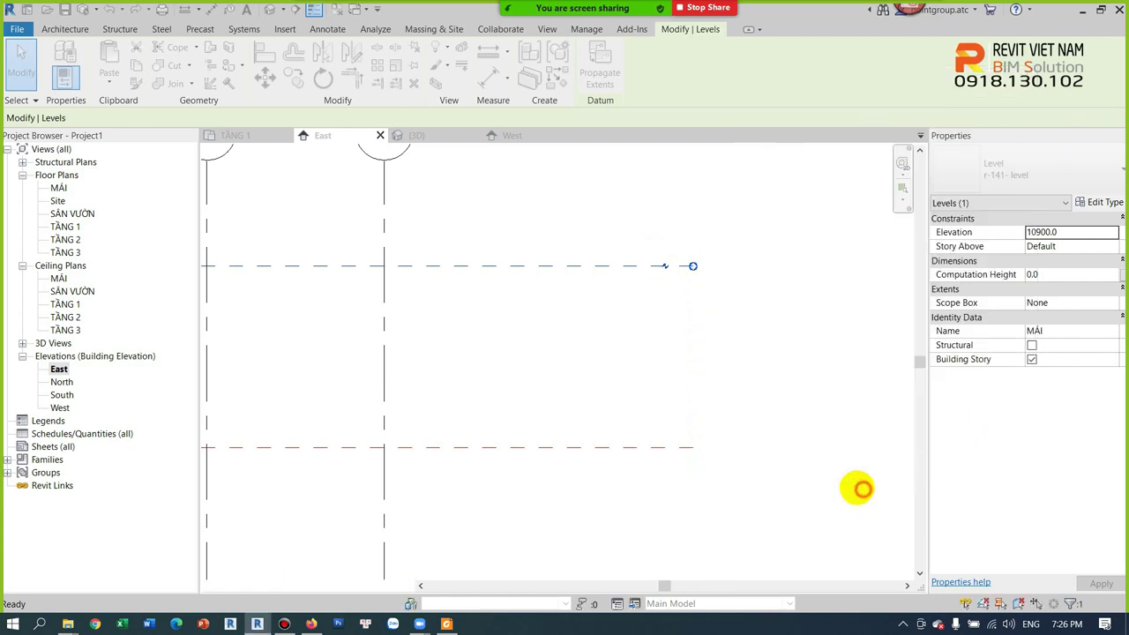
left_click(764, 396)
scroll(760, 395, "down", 2)
- Zoom out, close every view except East, and open Load Family
scroll(754, 391, "down", 1)
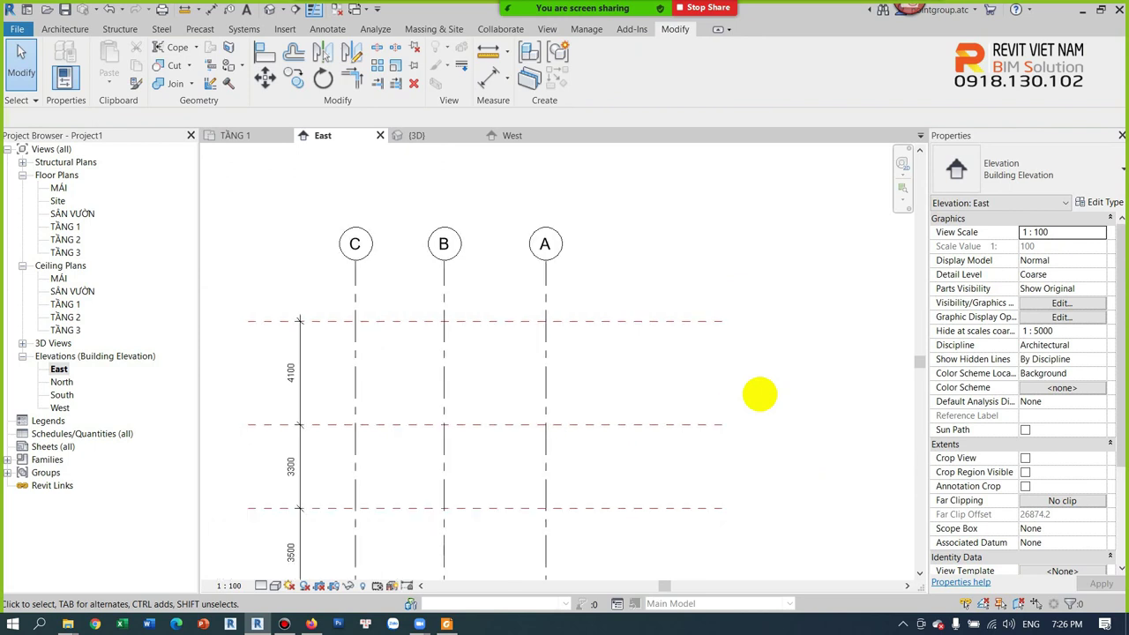
scroll(750, 385, "down", 2)
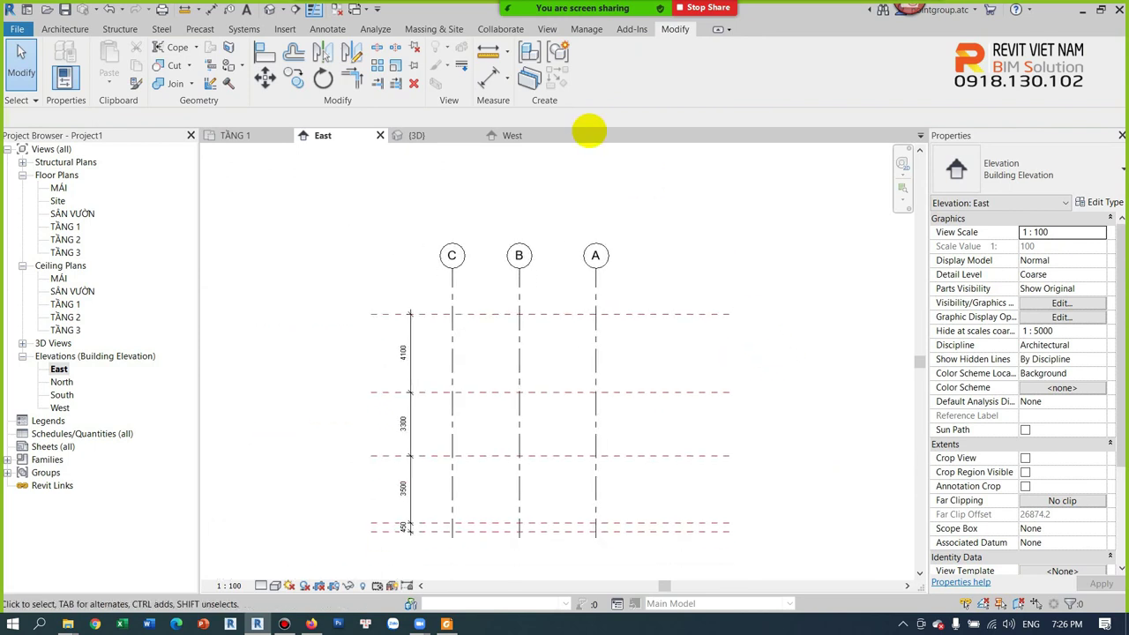
left_click(336, 9)
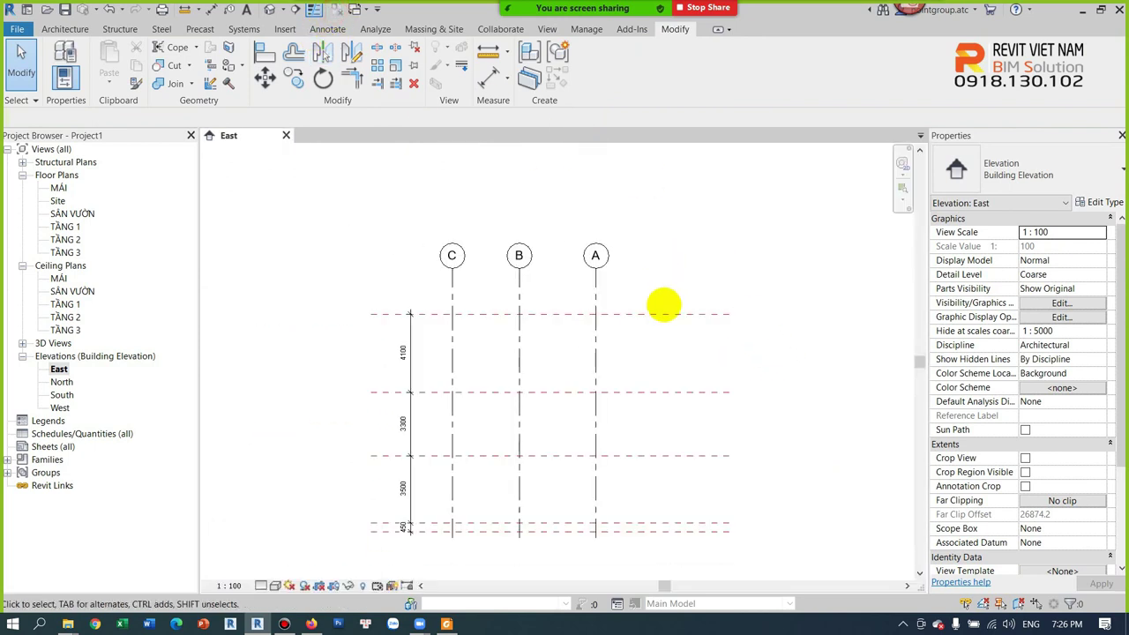
scroll(662, 306, "up", 2)
left_click(281, 29)
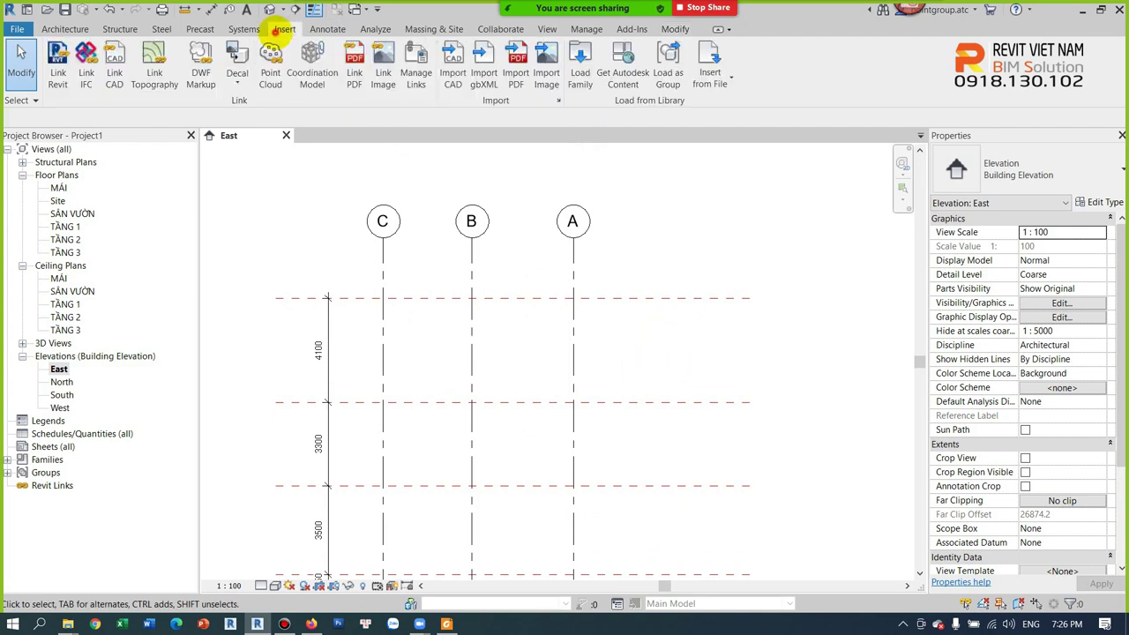
left_click(581, 77)
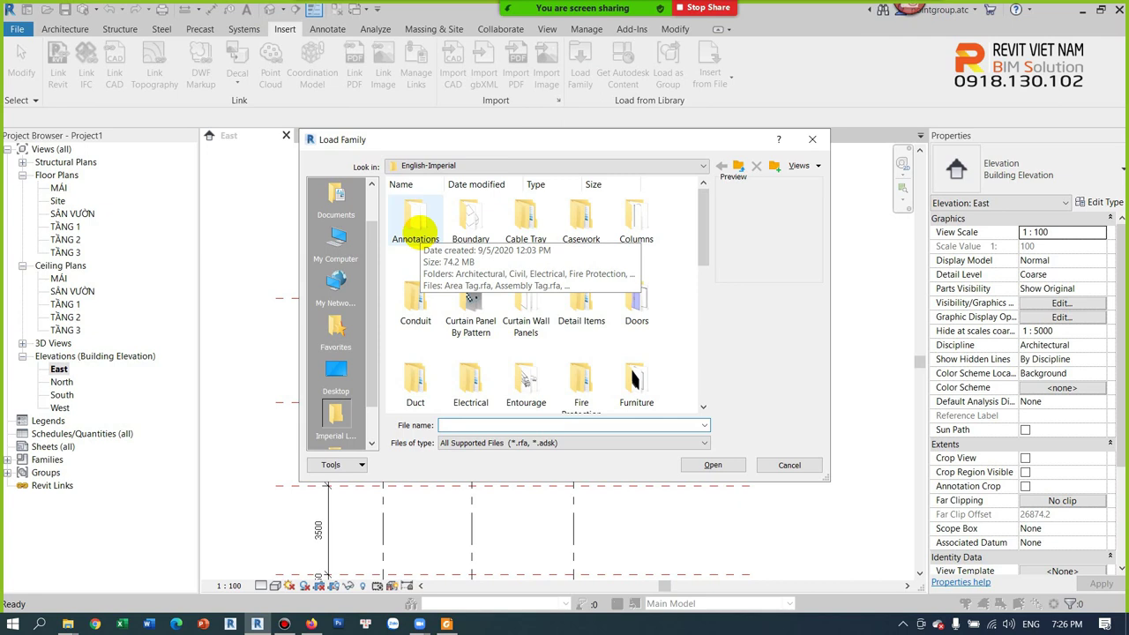
- Load Level Head - Triangle.rfa from the Annotations folder, browsing it as a list
double_click(408, 220)
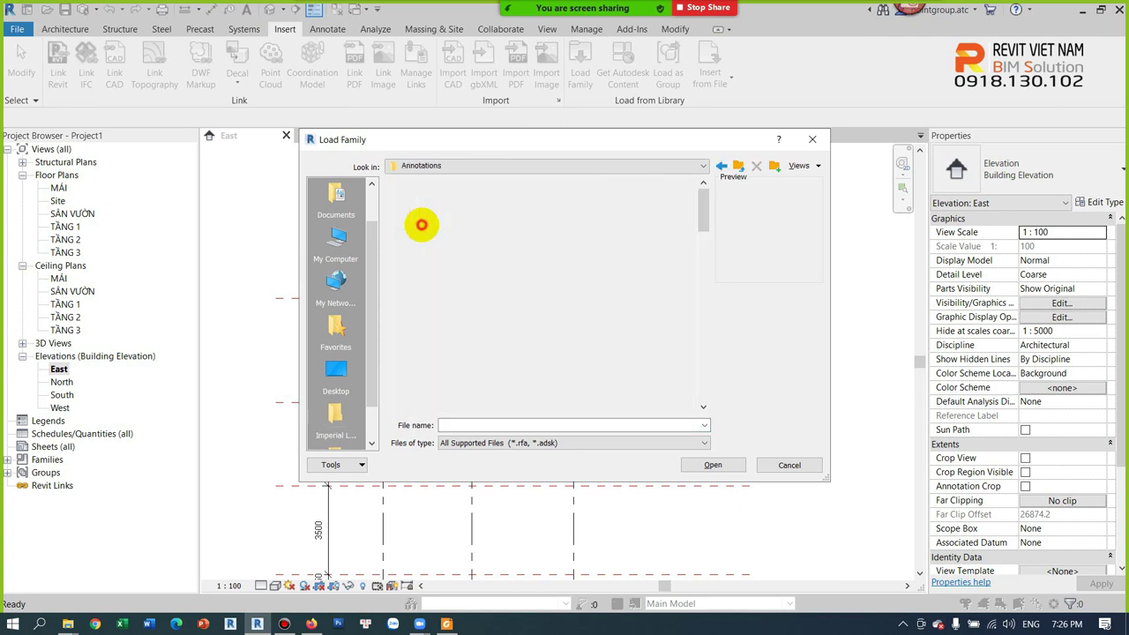
left_click(801, 166)
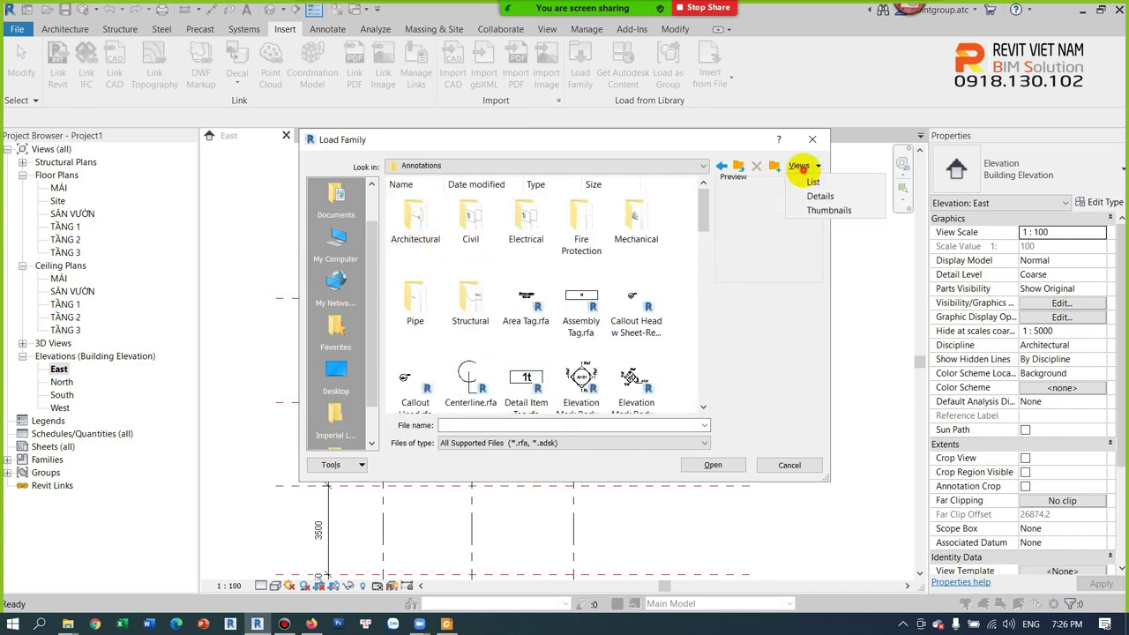
left_click(812, 181)
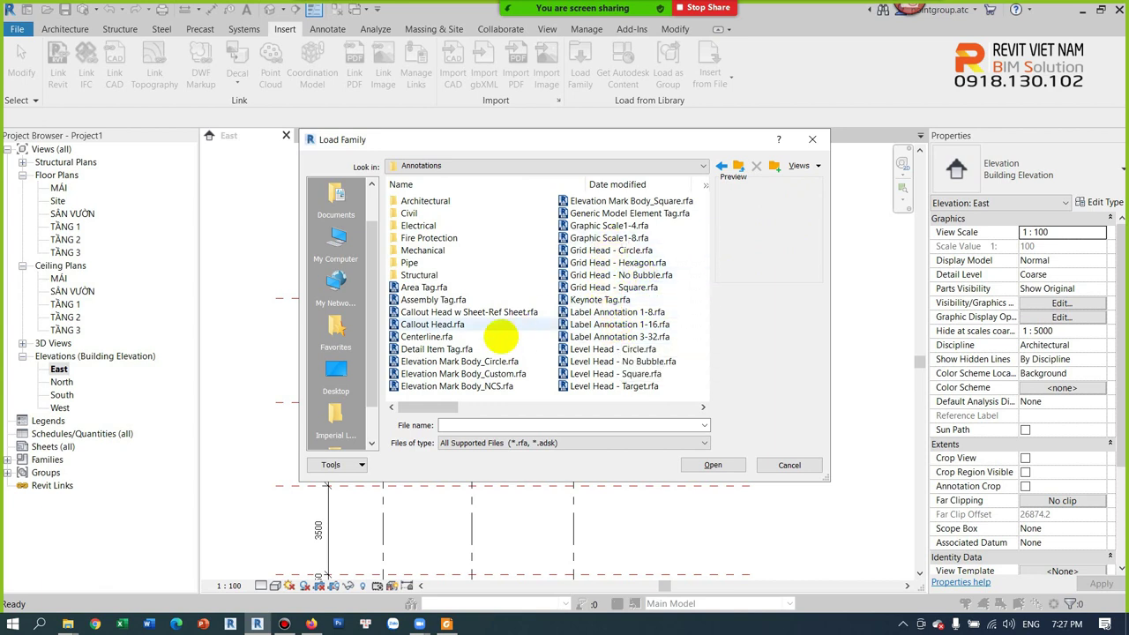
scroll(450, 371, "down", 1)
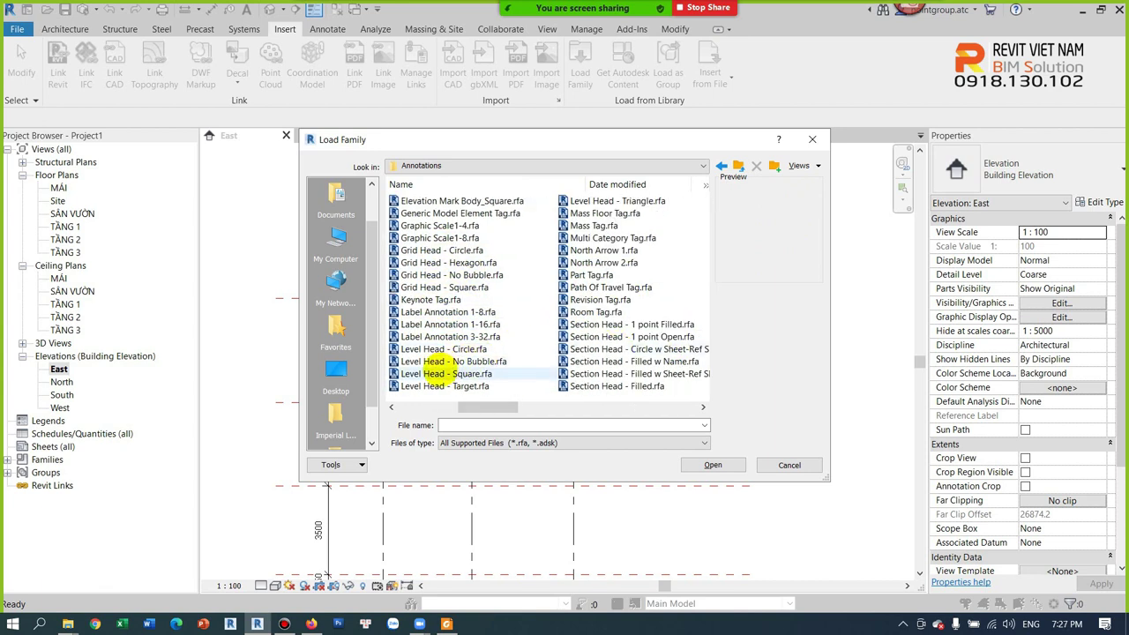
left_click(446, 374)
left_click(452, 348)
left_click(448, 373)
left_click(446, 386)
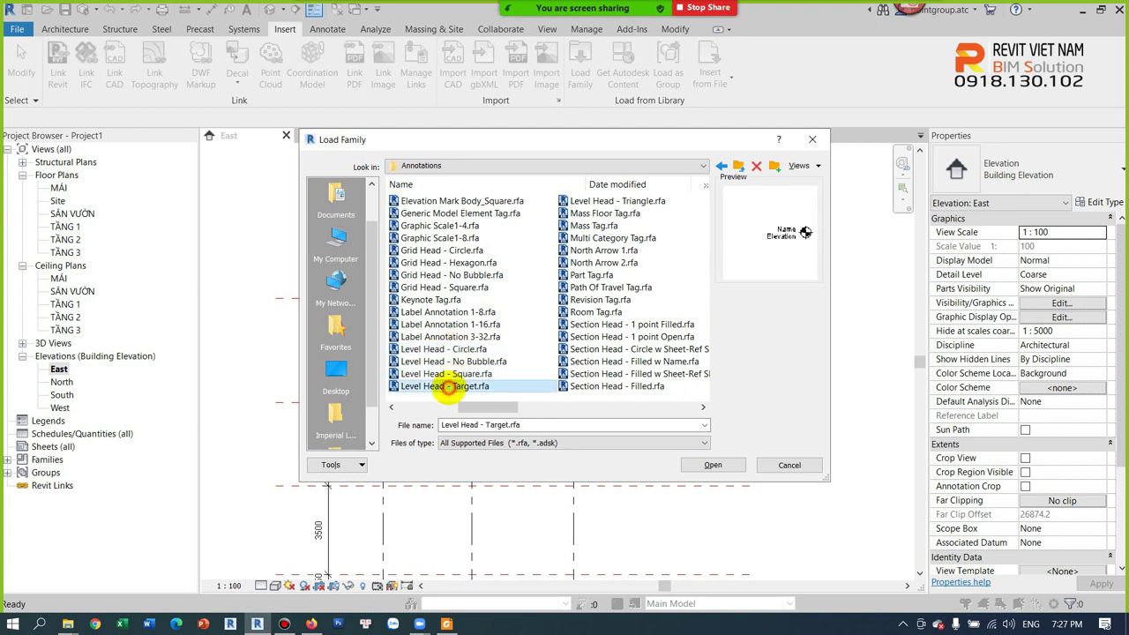
left_click(605, 200)
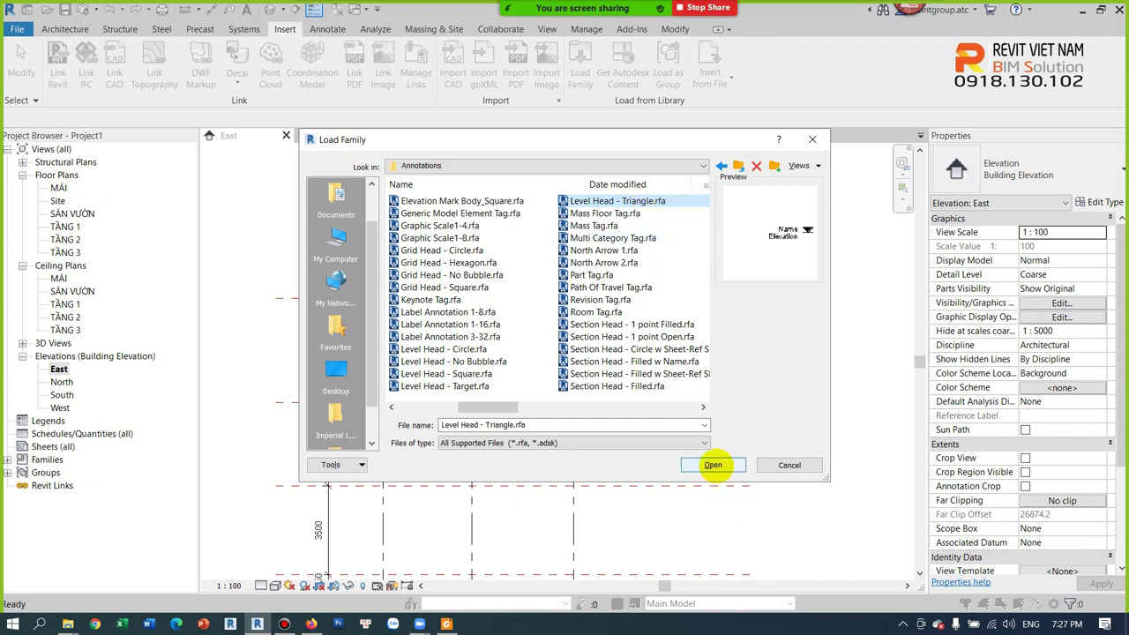
left_click(713, 464)
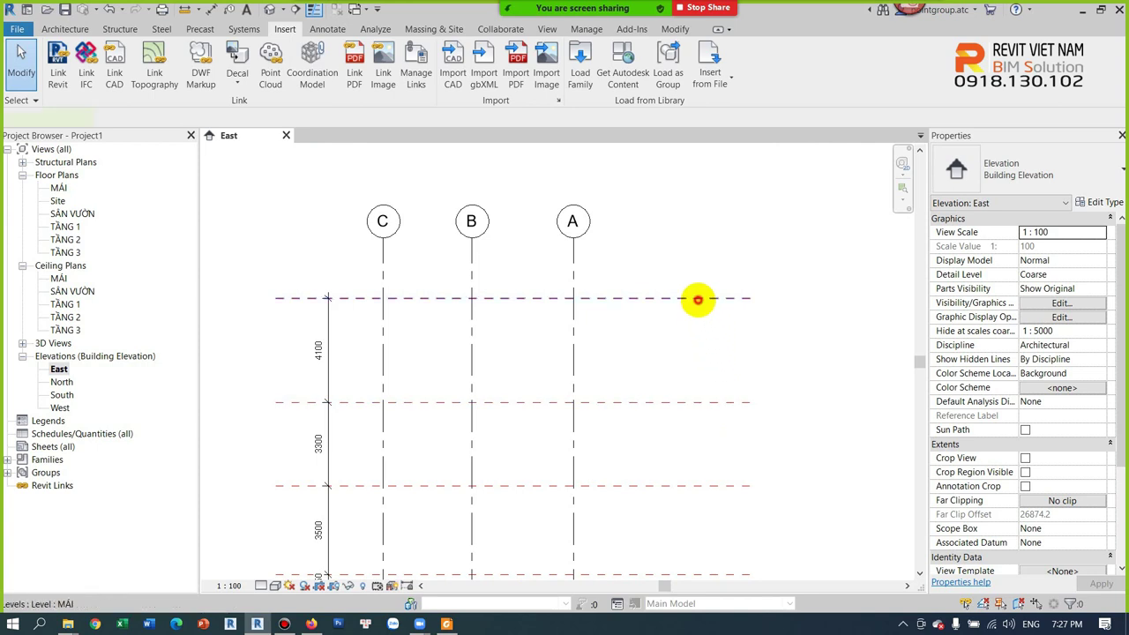
left_click(696, 299)
- Set the r-141- level type's Symbol to Level Head - Triangle and confirm
left_click(1100, 202)
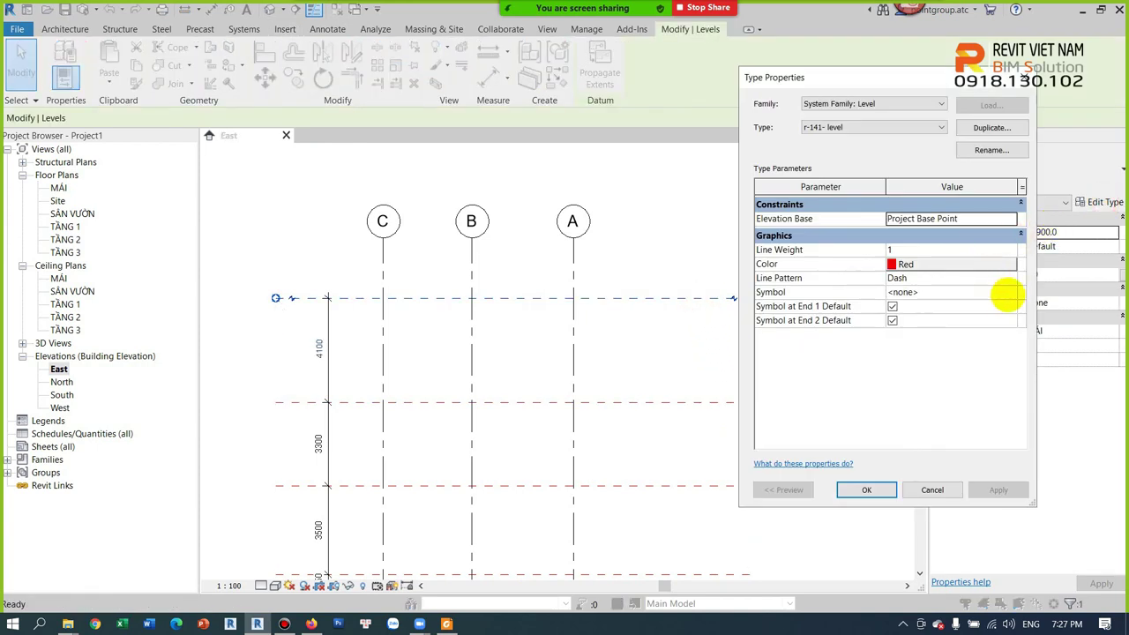
left_click(936, 292)
left_click(1011, 292)
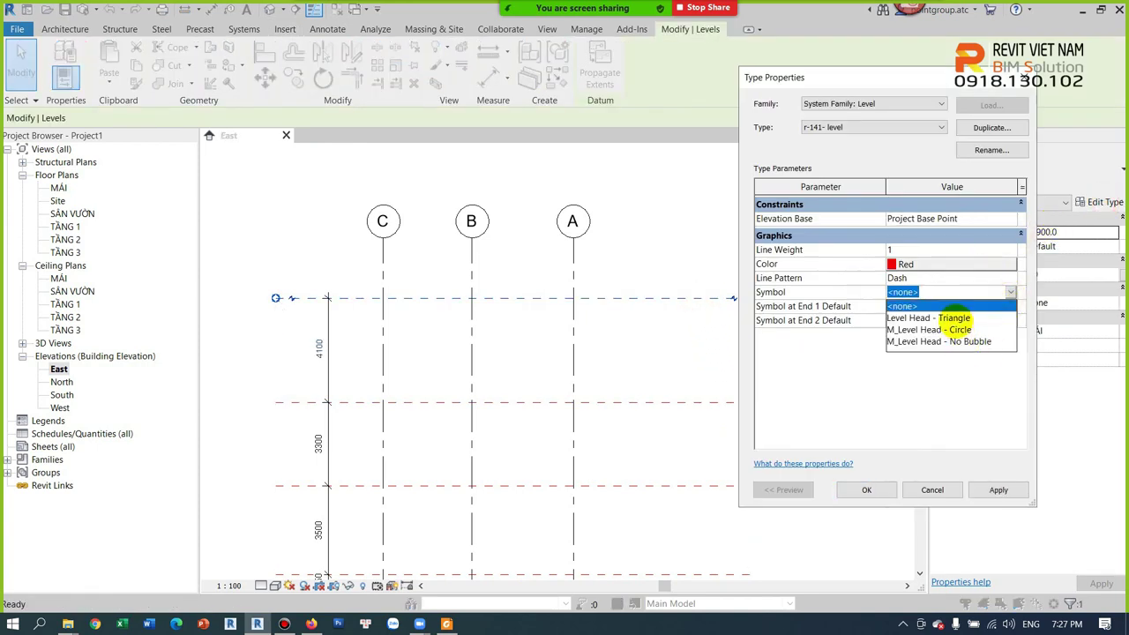
left_click(953, 317)
left_click(868, 490)
left_click(822, 368)
scroll(755, 293, "up", 5)
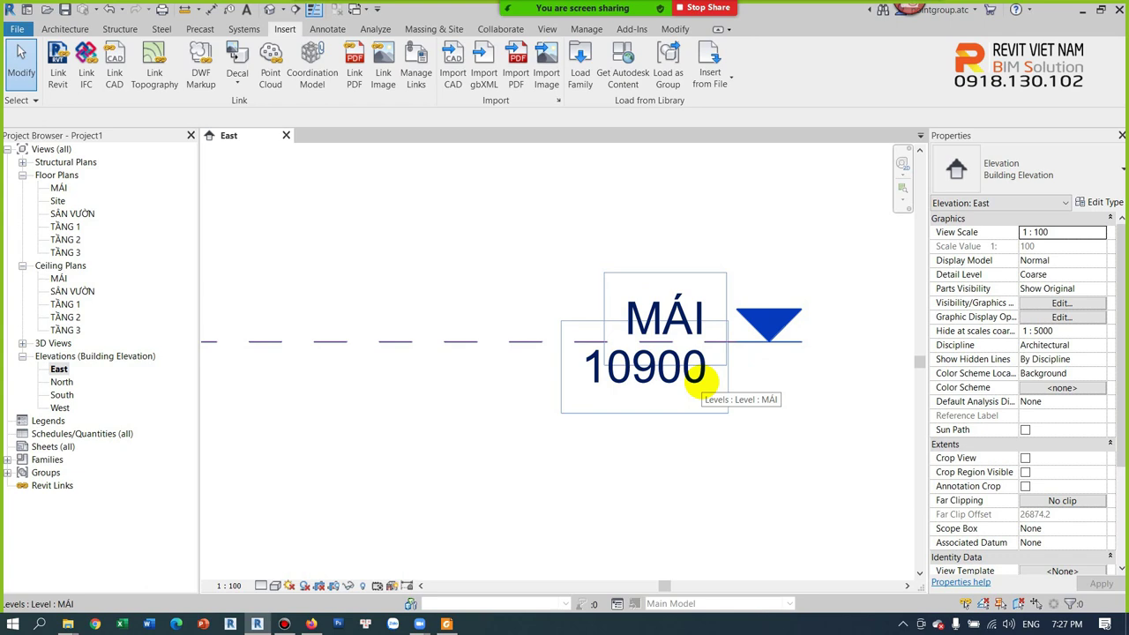
- Zoom out, select MÁI and open its r-141- level type properties
scroll(706, 379, "down", 2)
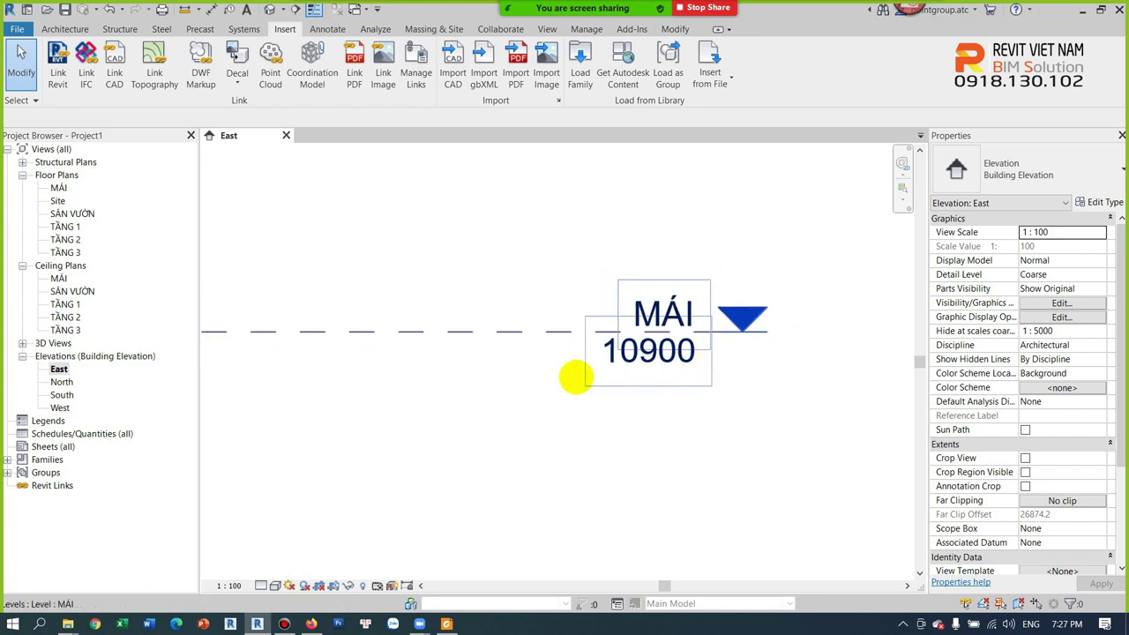
left_click(515, 331)
left_click(1095, 204)
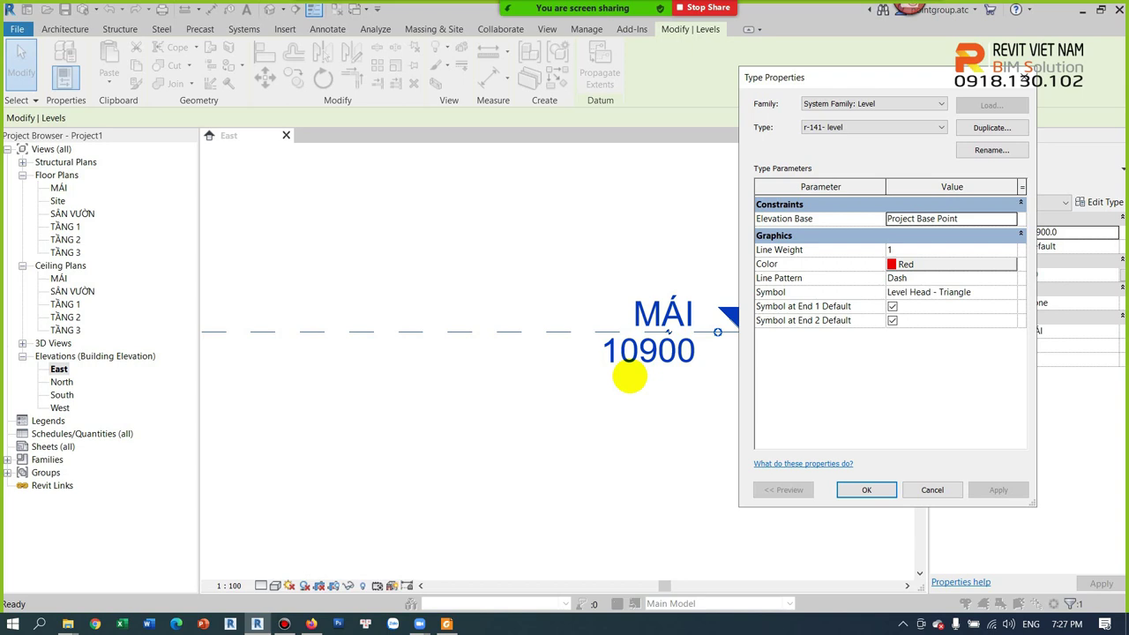
- Change the r-141- level type's Line Weight to 7 and confirm
left_click(957, 251)
left_click(1010, 251)
scroll(933, 300, "down", 1)
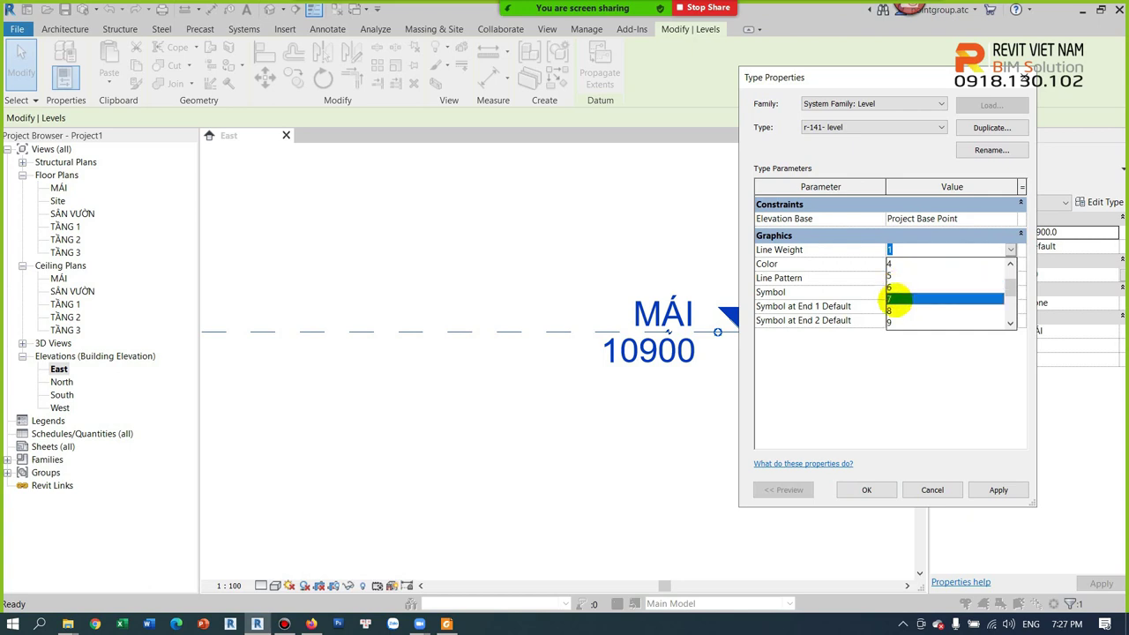
left_click(899, 298)
left_click(884, 490)
left_click(713, 461)
- Turn off Thin Lines so MÁI draws as heavy red dashes, then check the level
scroll(529, 388, "down", 2)
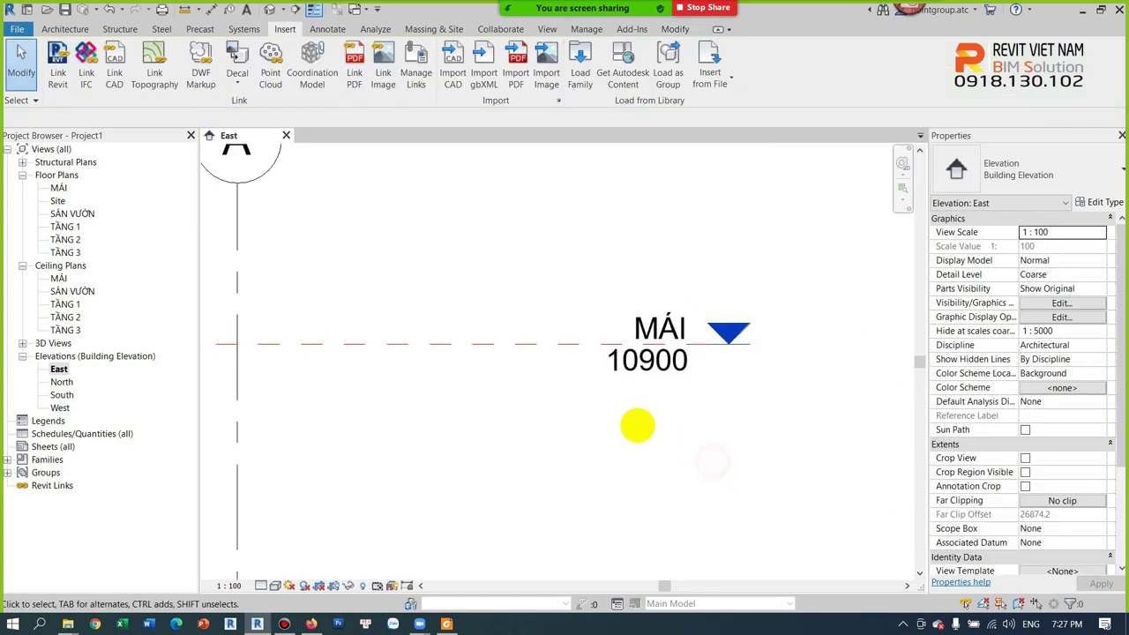
scroll(466, 344, "up", 3)
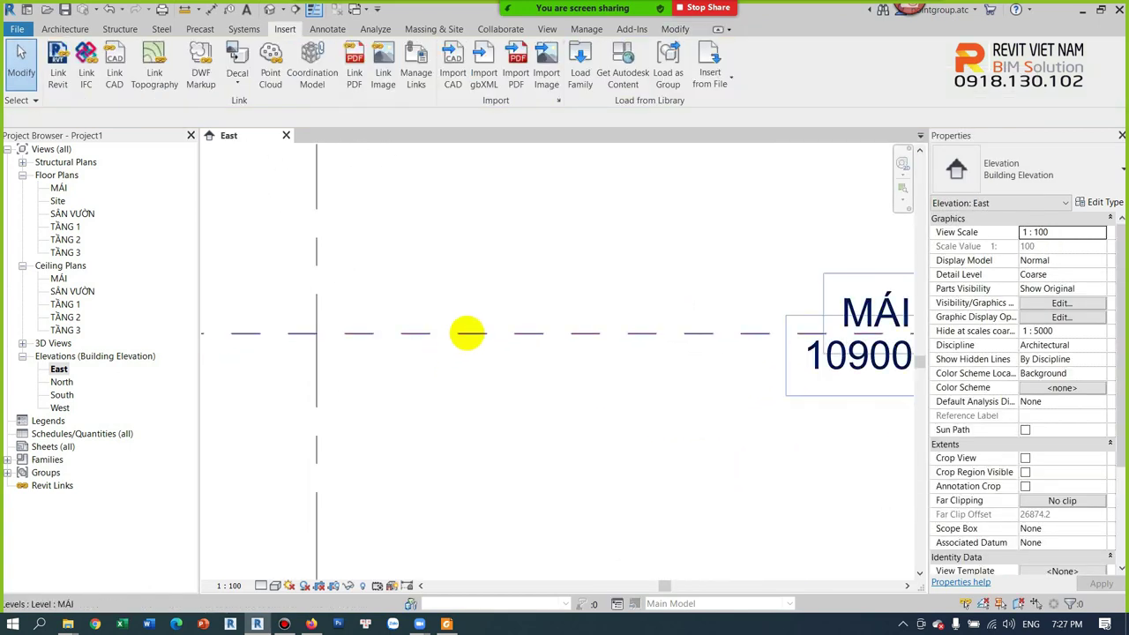
left_click(314, 10)
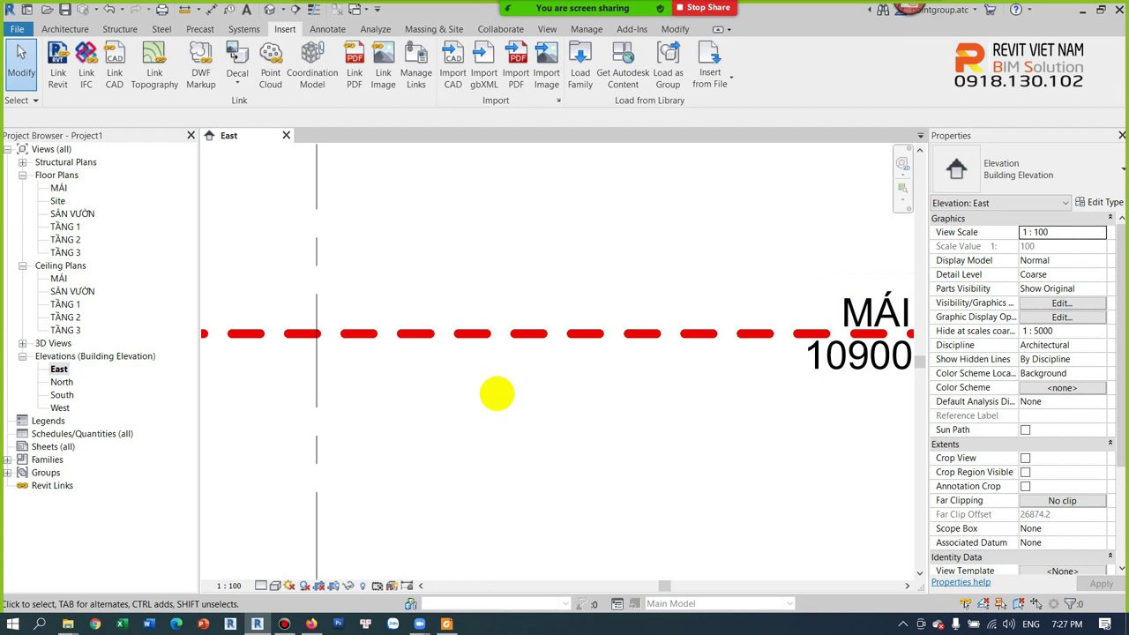
scroll(497, 393, "down", 1)
left_click(497, 345)
left_click(488, 418)
scroll(500, 412, "down", 1)
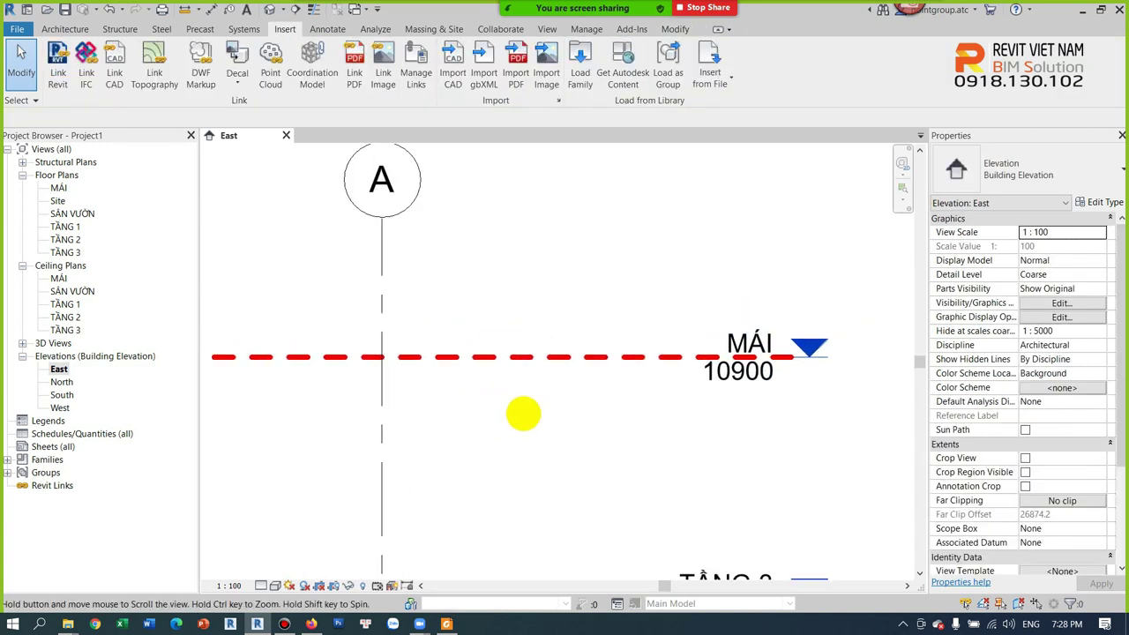
left_click(587, 29)
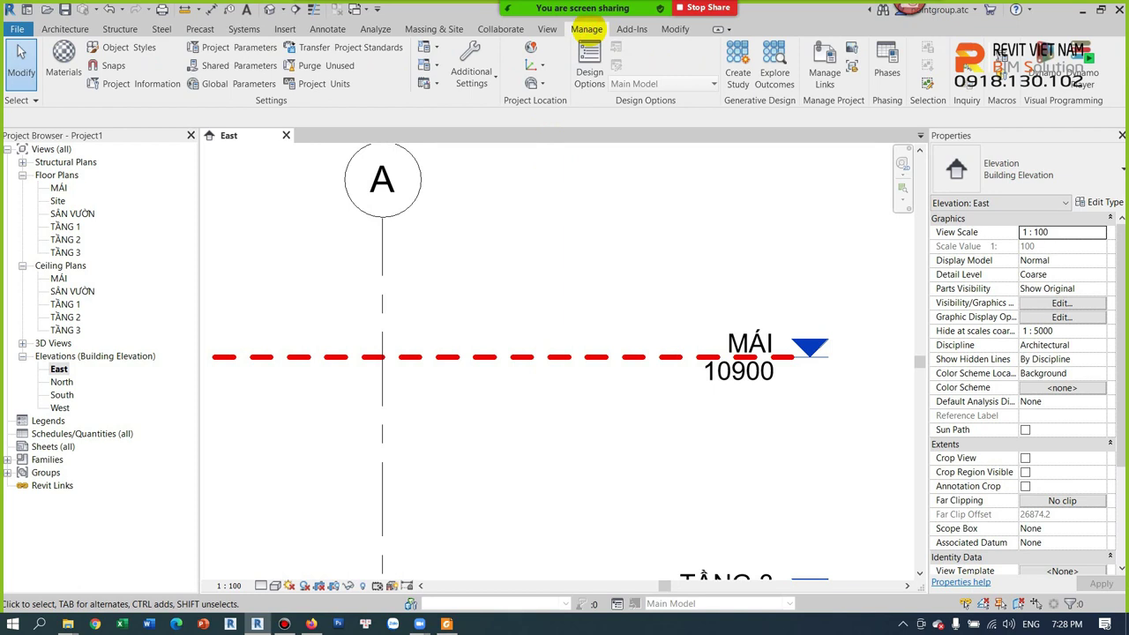
left_click(471, 64)
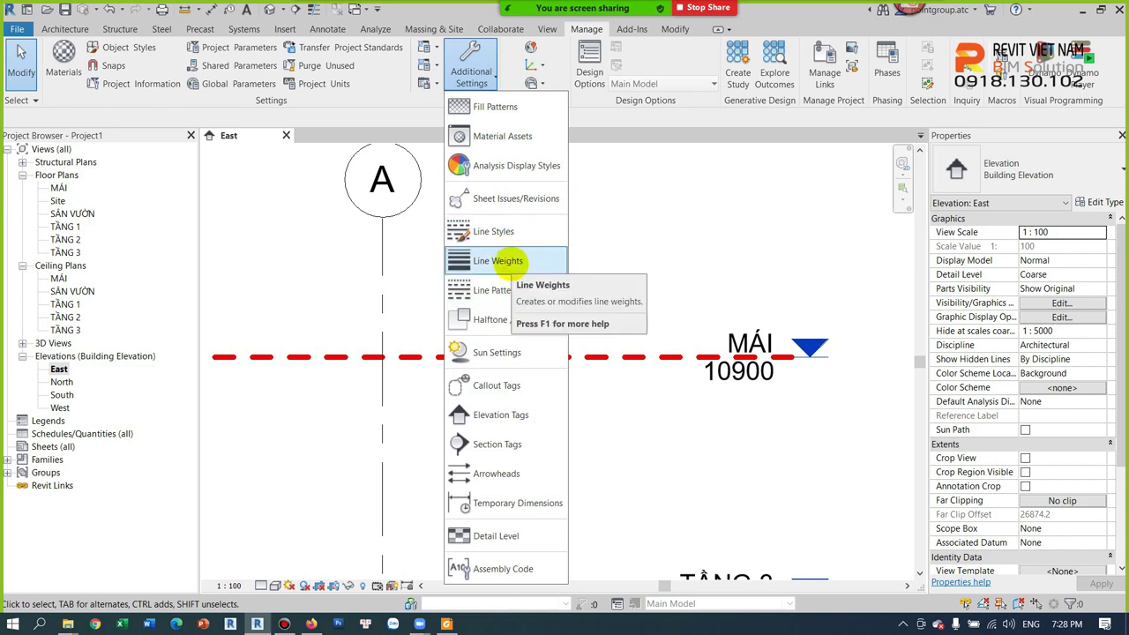
left_click(512, 263)
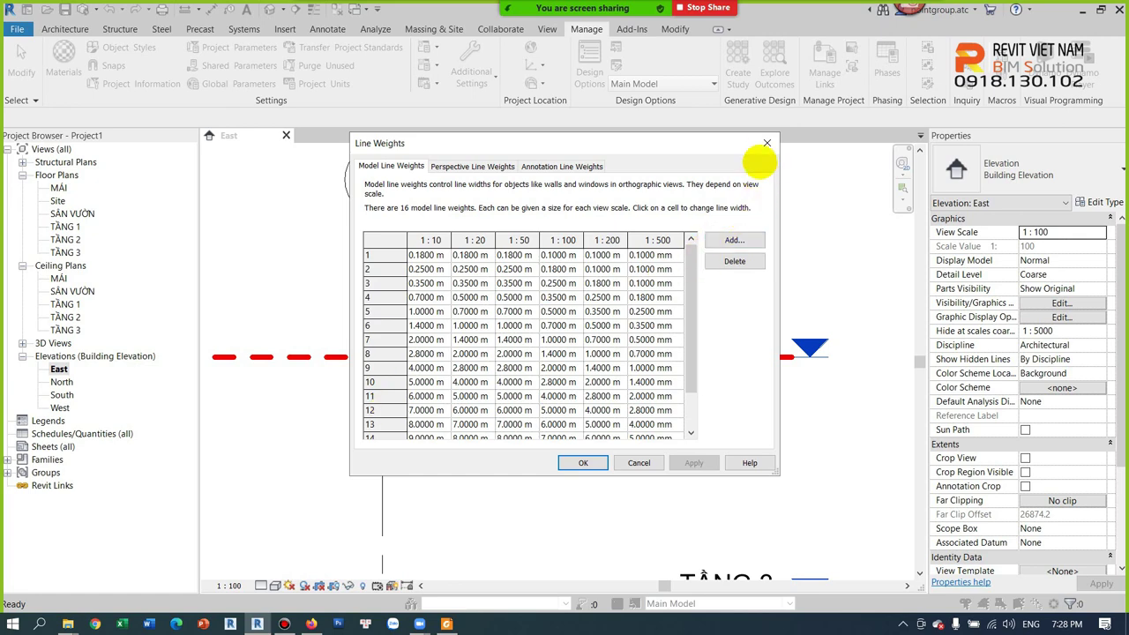
left_click(767, 143)
scroll(733, 379, "down", 2)
left_click(650, 356)
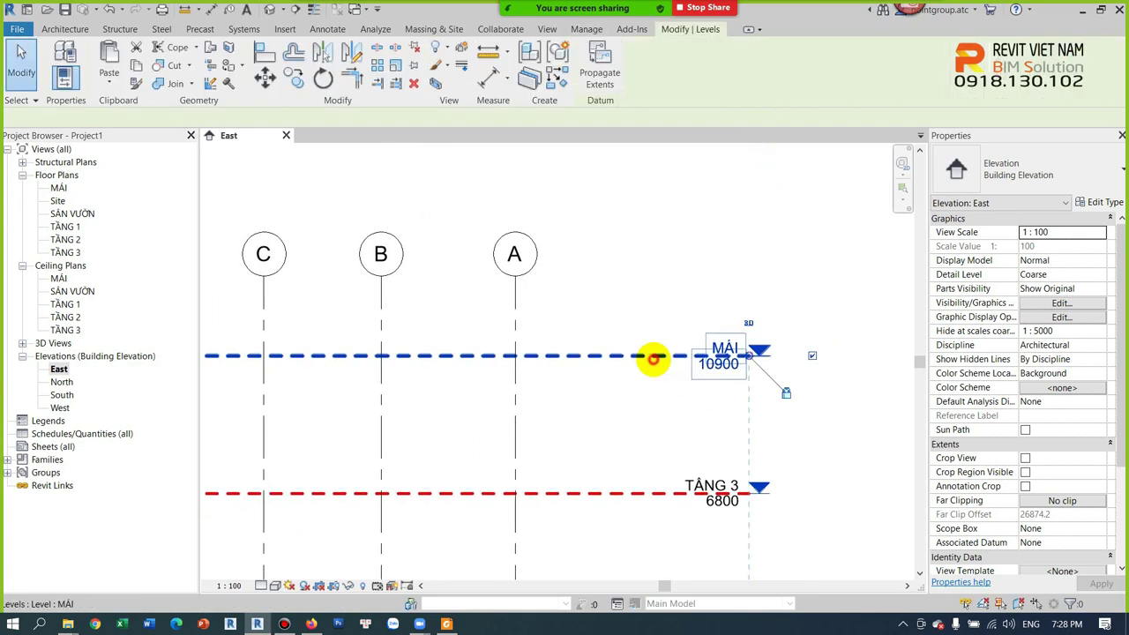
- Set the r-141- level type's Line Weight back to 1 and deselect MÁI
left_click(1092, 201)
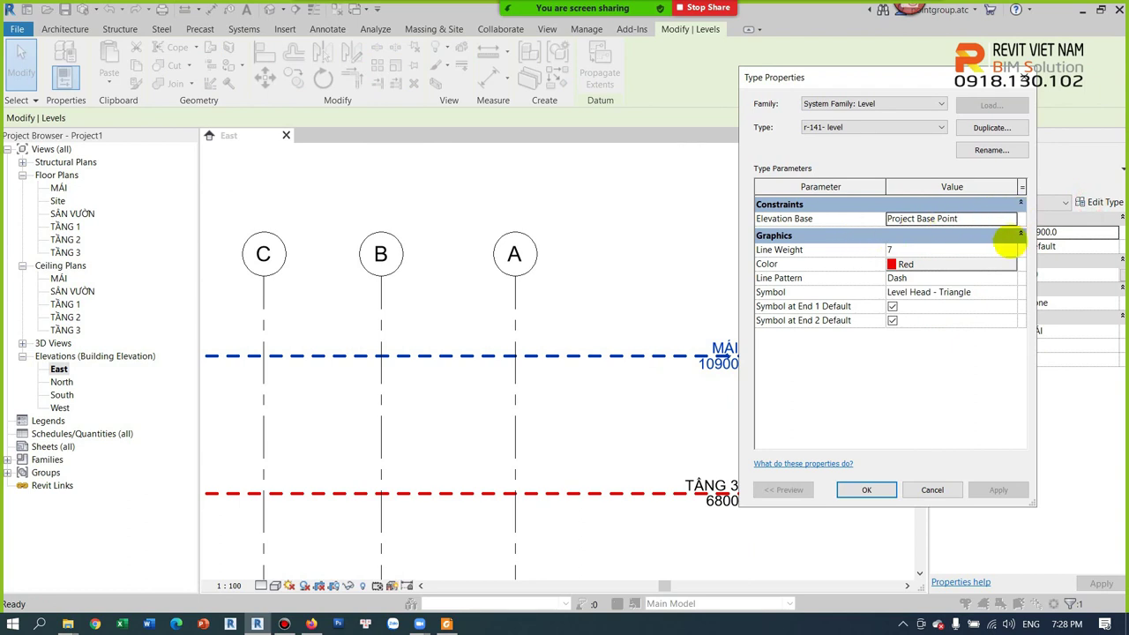
left_click(1011, 250)
left_click(910, 265)
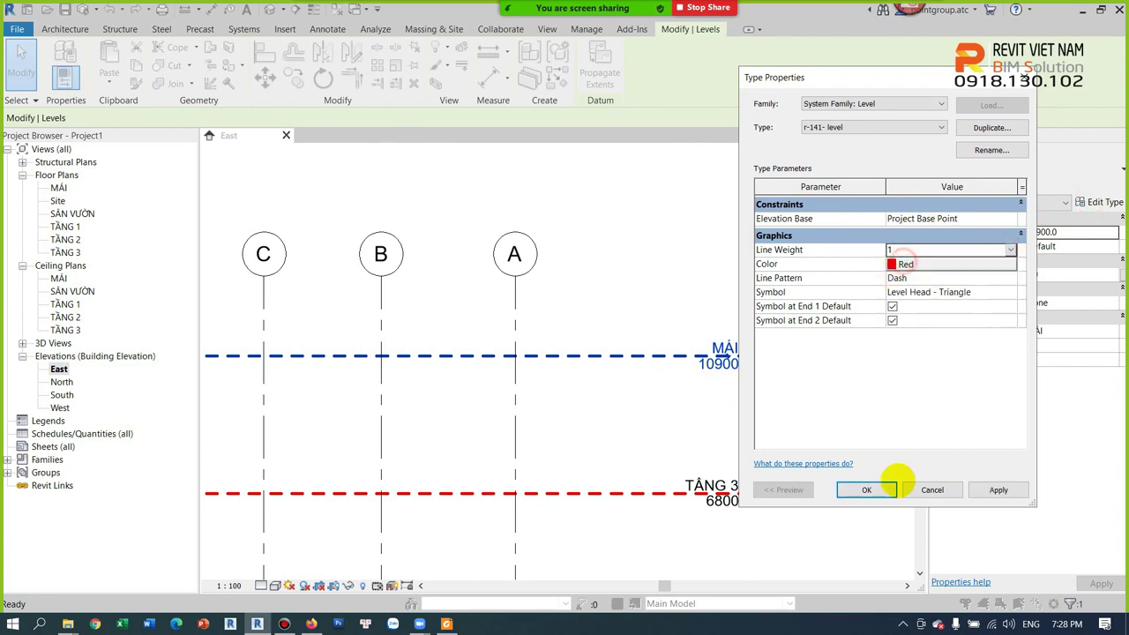
left_click(868, 489)
left_click(668, 420)
scroll(618, 397, "up", 3)
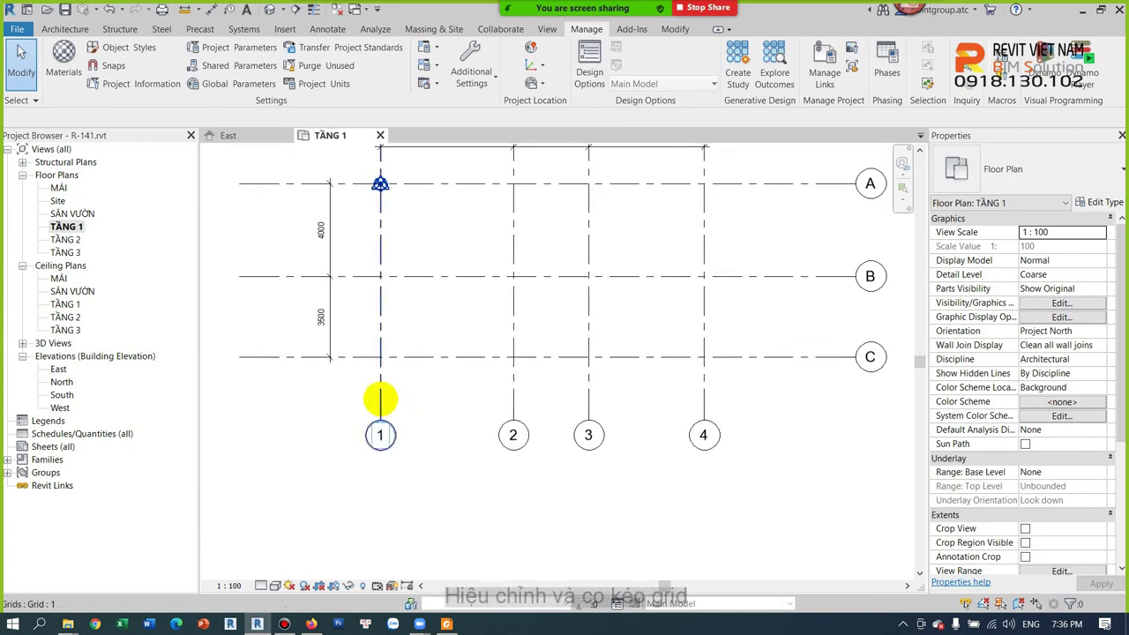
- Duplicate grid 1's type as a new type named 'R-141- Grid'
left_click(380, 397)
left_click(1099, 202)
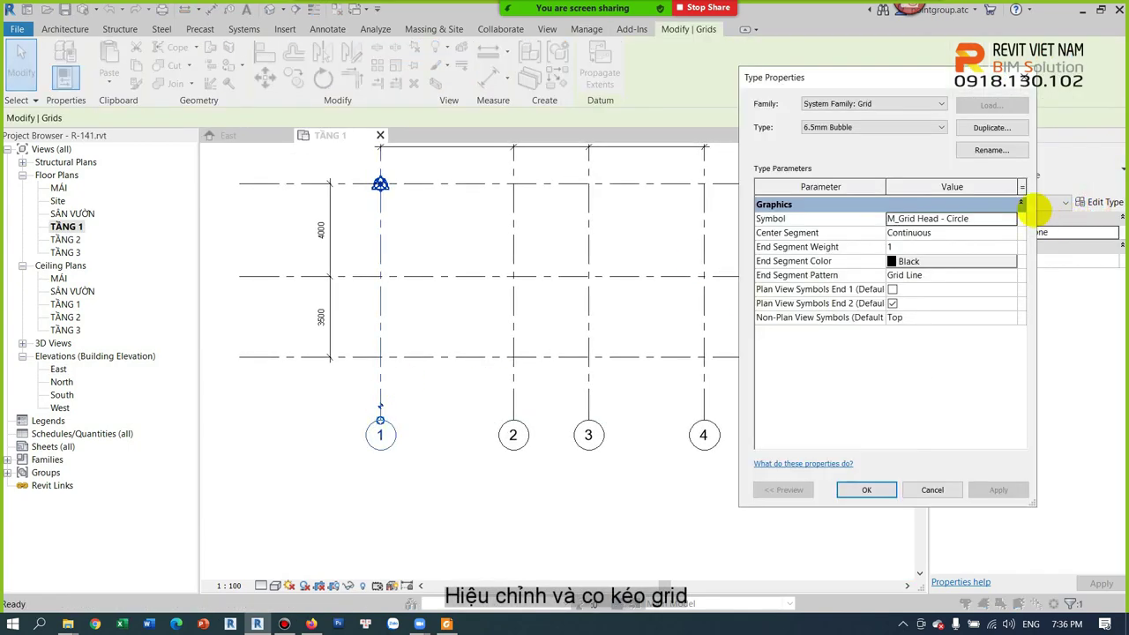
left_click(992, 127)
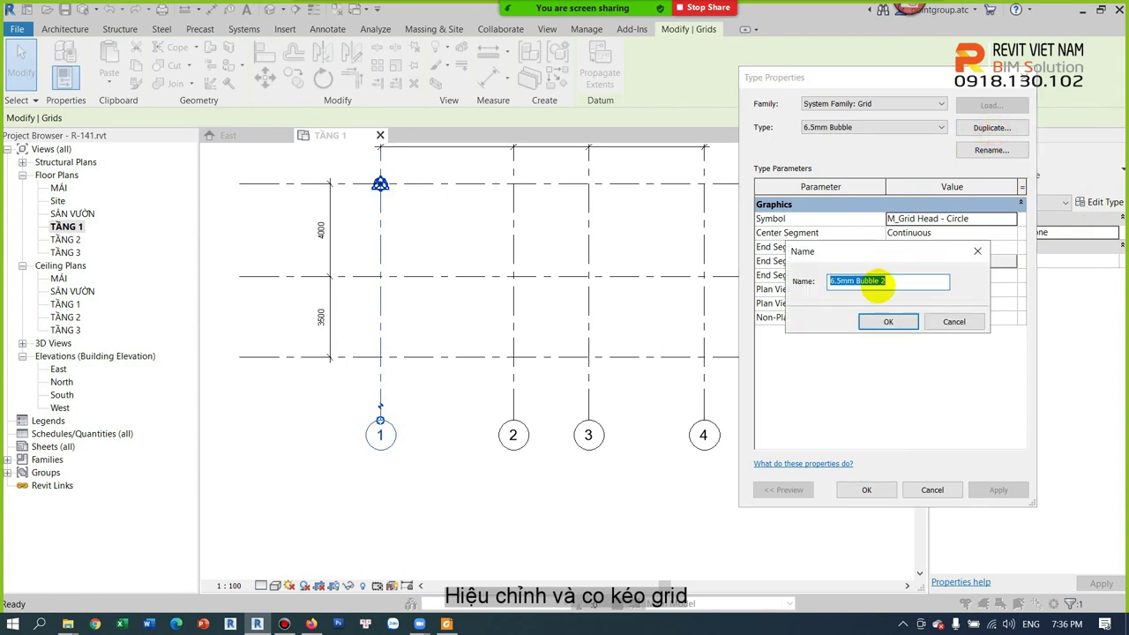
type("R-141-")
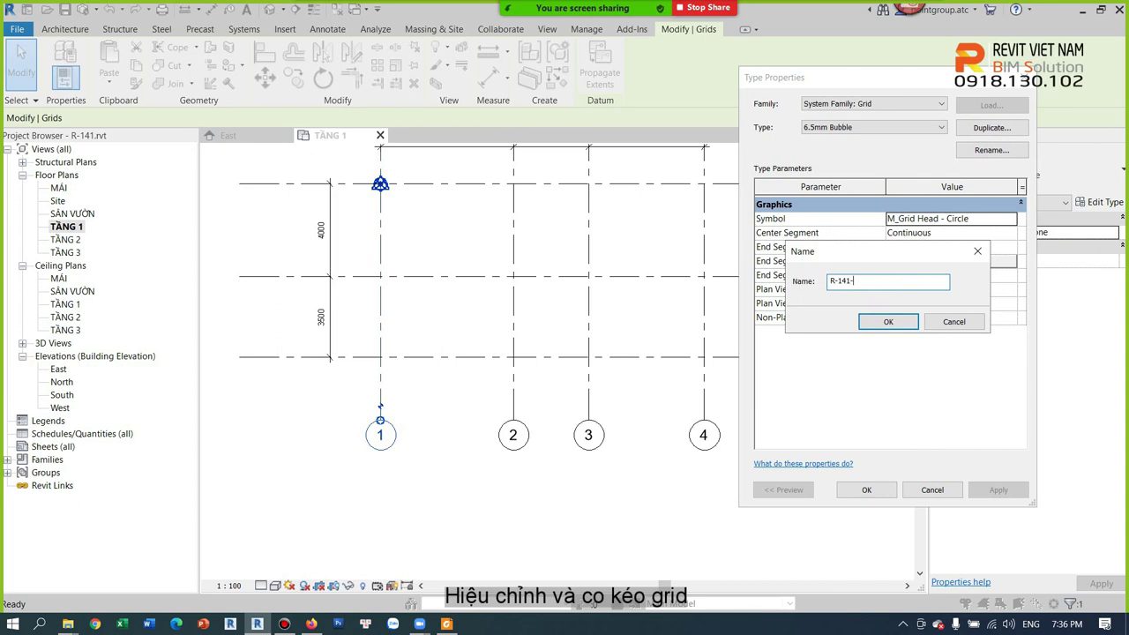
type(" Grid")
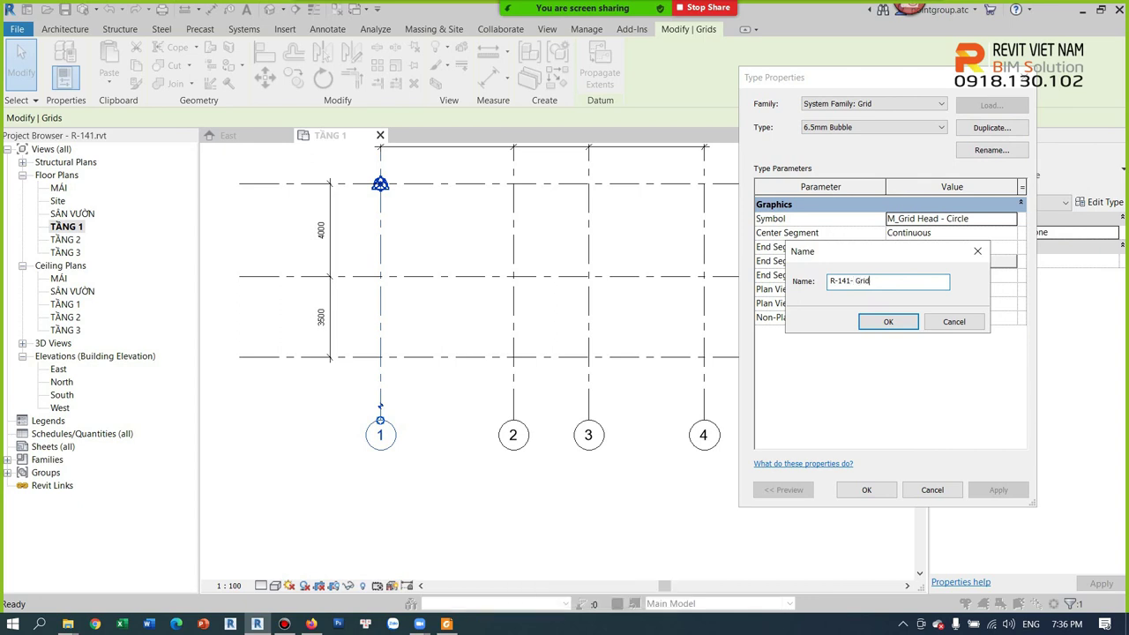
left_click(888, 322)
- Give R-141- Grid a Plan View Symbols End 1 bubble and red end segments
left_click(892, 290)
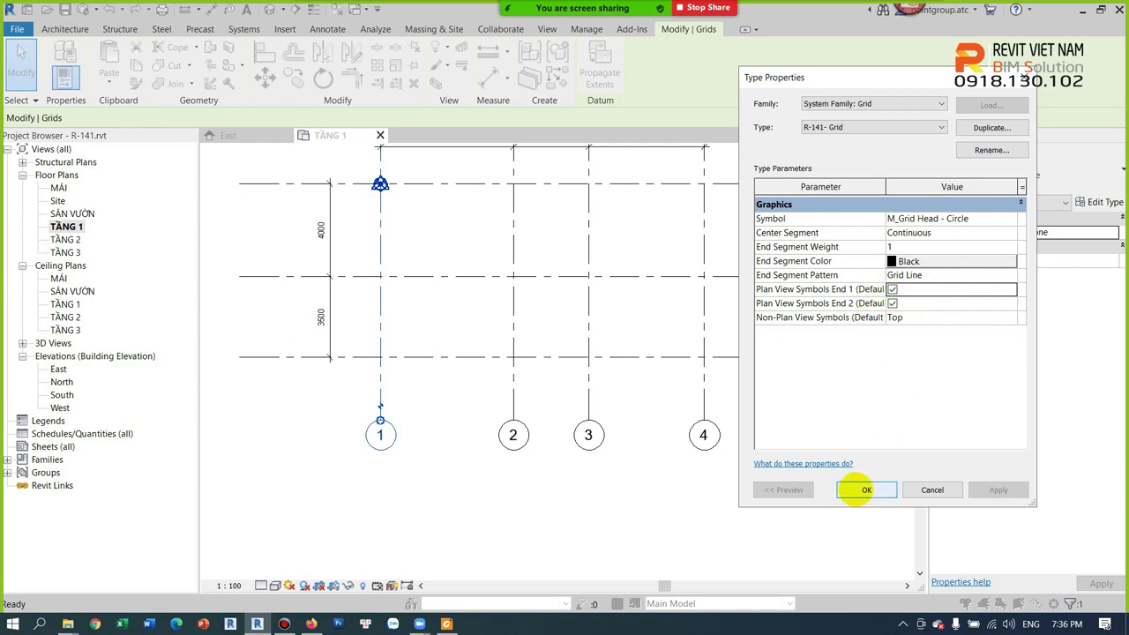
left_click(909, 261)
left_click(744, 204)
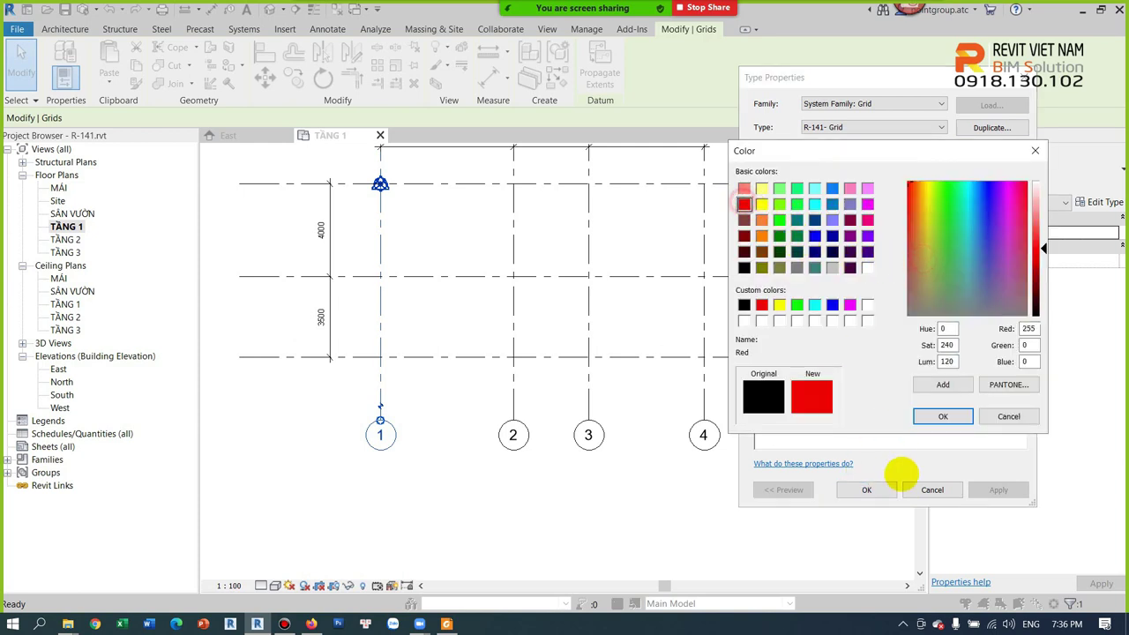
left_click(942, 416)
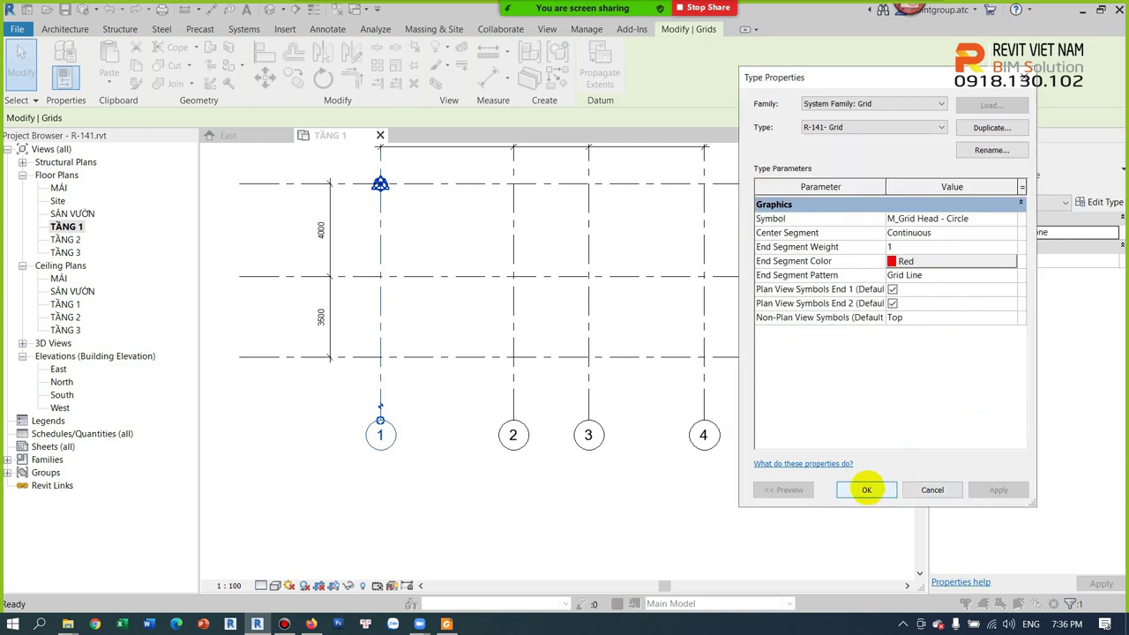
left_click(867, 490)
left_click(806, 486)
scroll(785, 494, "down", 2)
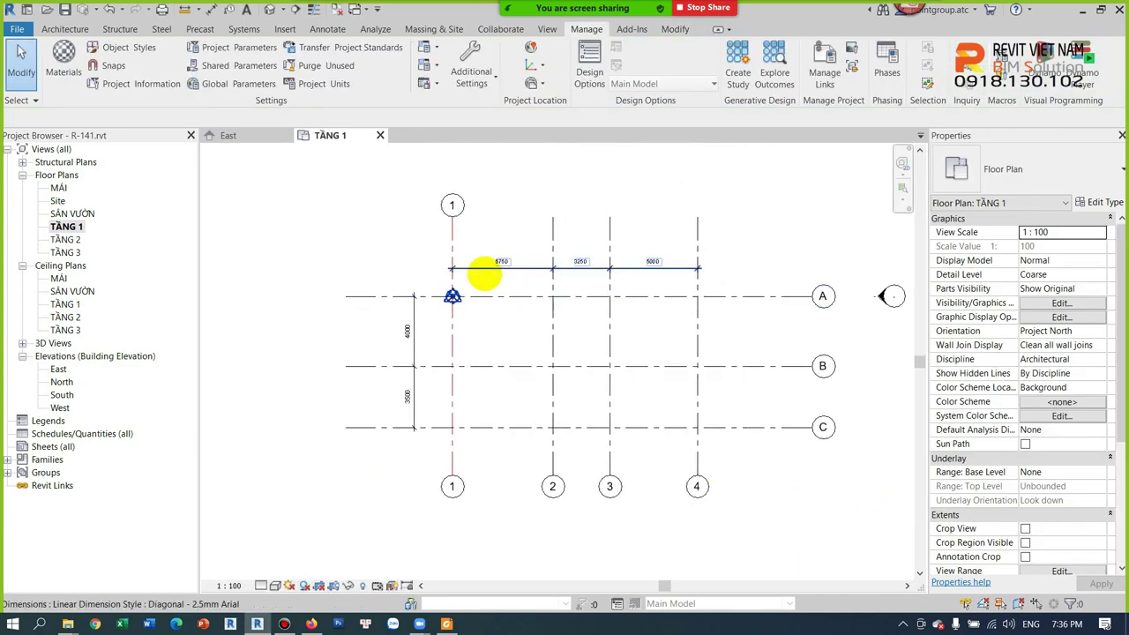
- Switch grids 2, 3 and 4 to R-141- Grid, then open the North elevation
left_click_drag(742, 457, 510, 294)
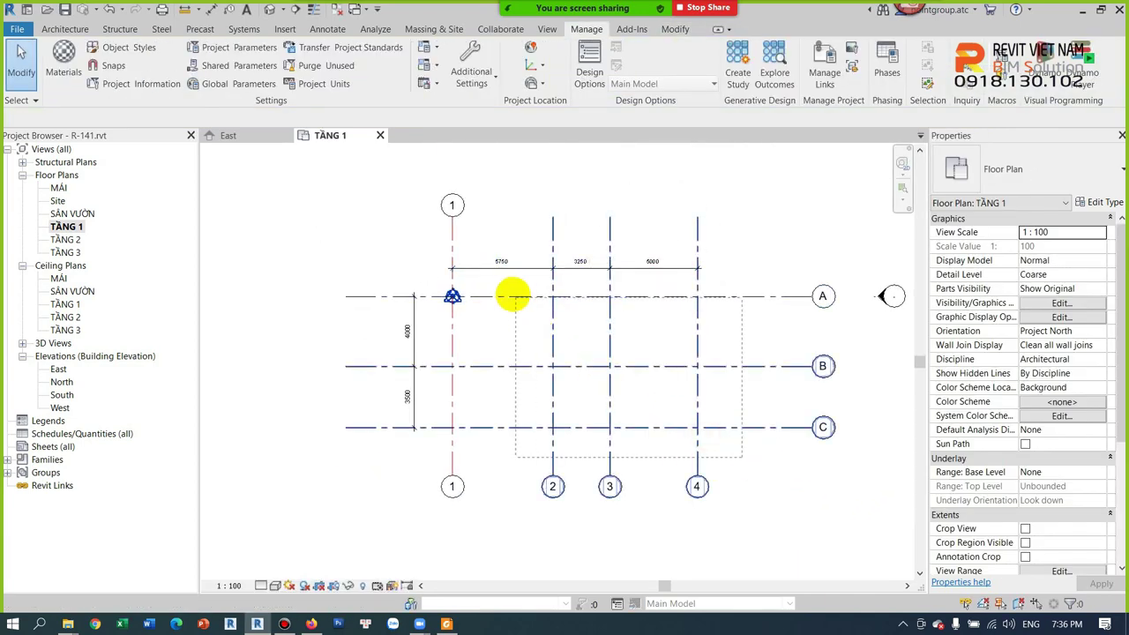
left_click(1041, 174)
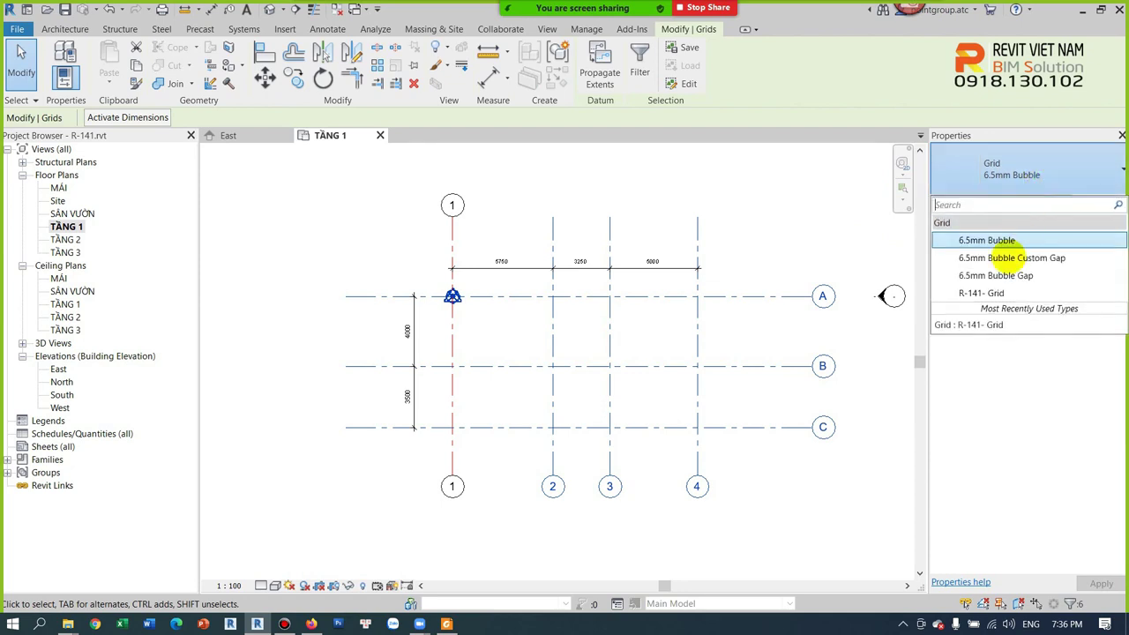
left_click(982, 293)
left_click(762, 486)
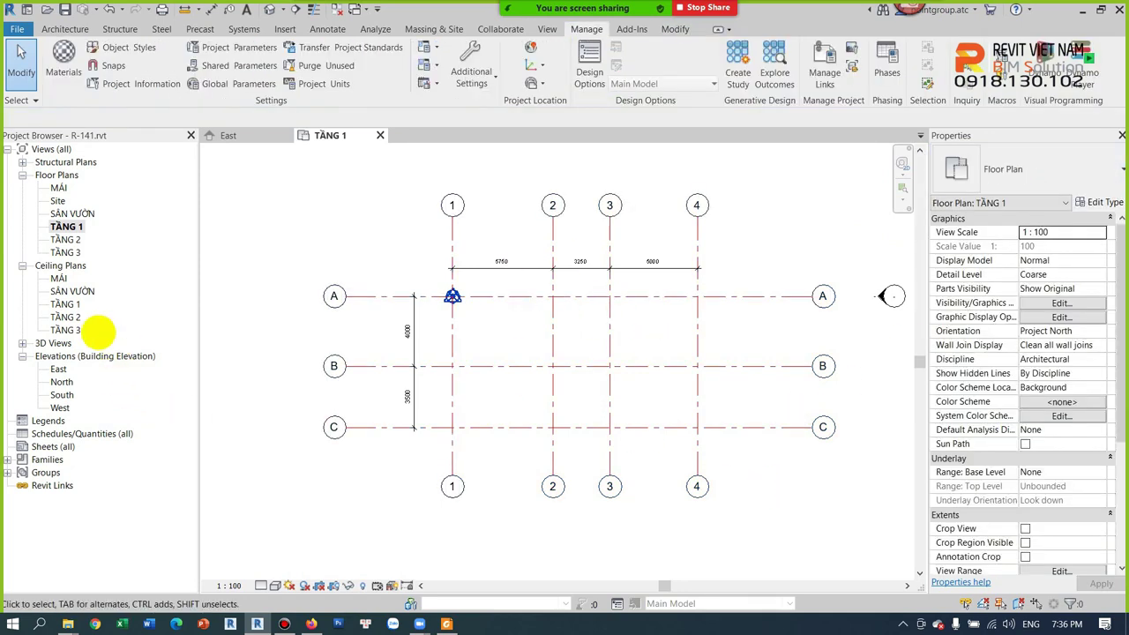
double_click(62, 382)
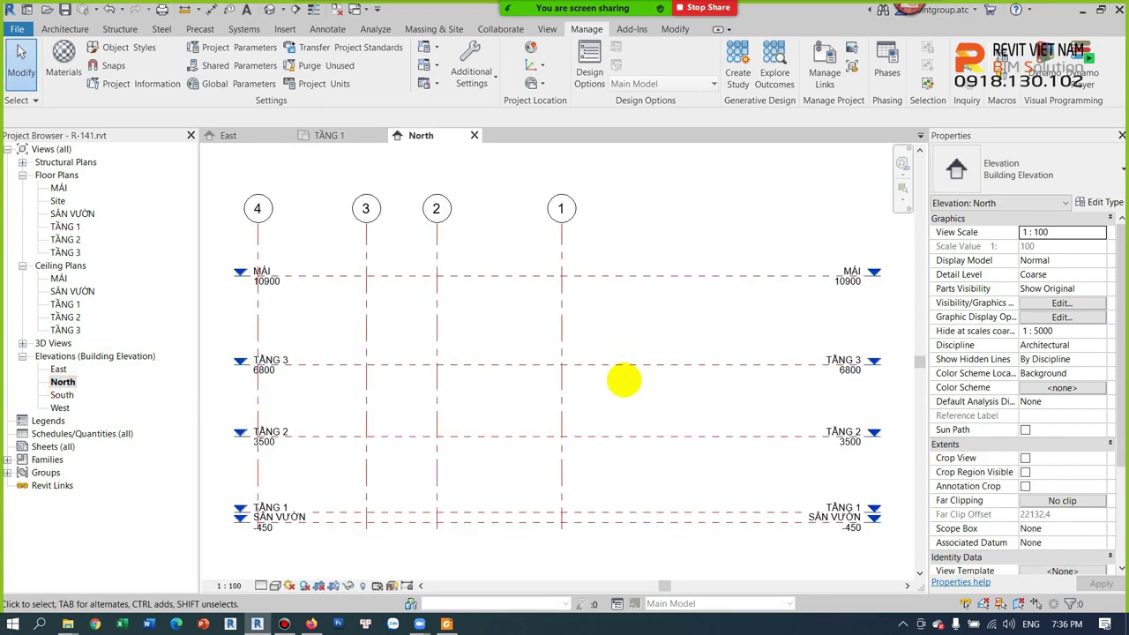
- Drag the TẦNG 3 level's right end leftward so the level heads sit closer to the grids
left_click(597, 361)
scroll(476, 372, "up", 2)
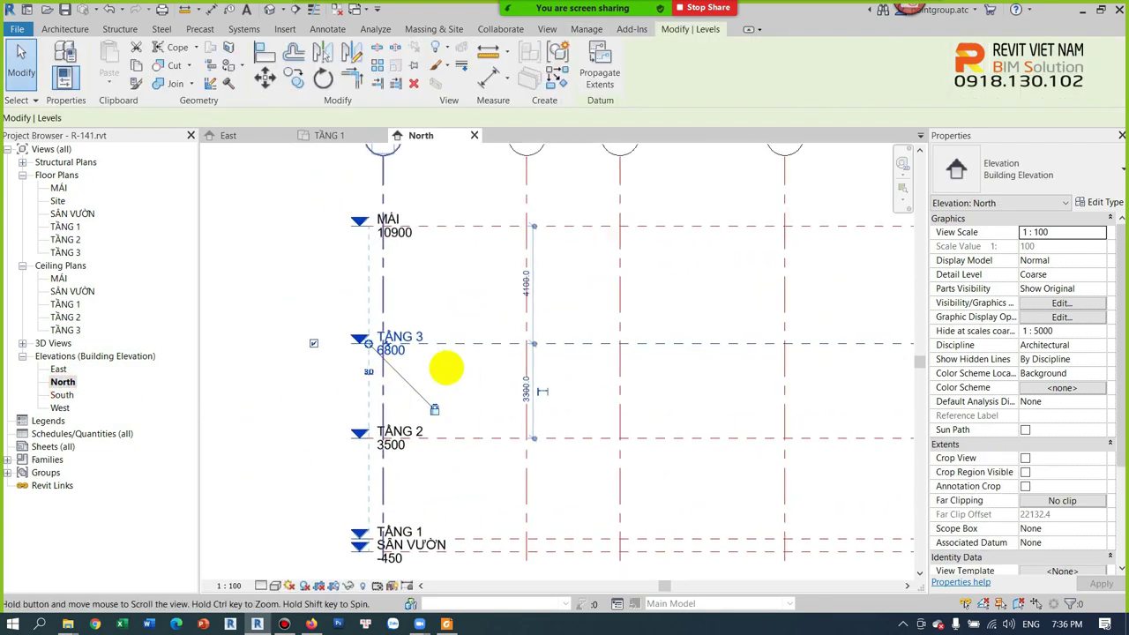
scroll(432, 353, "up", 2)
scroll(373, 336, "down", 3)
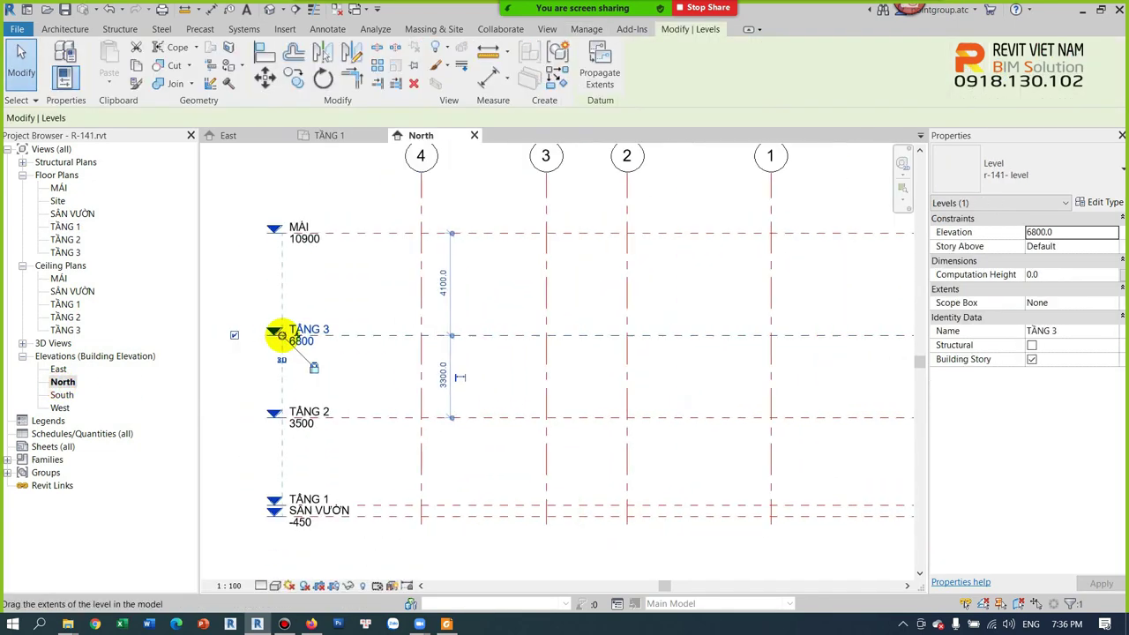
scroll(834, 337, "up", 2)
left_click(700, 344)
left_click(706, 333)
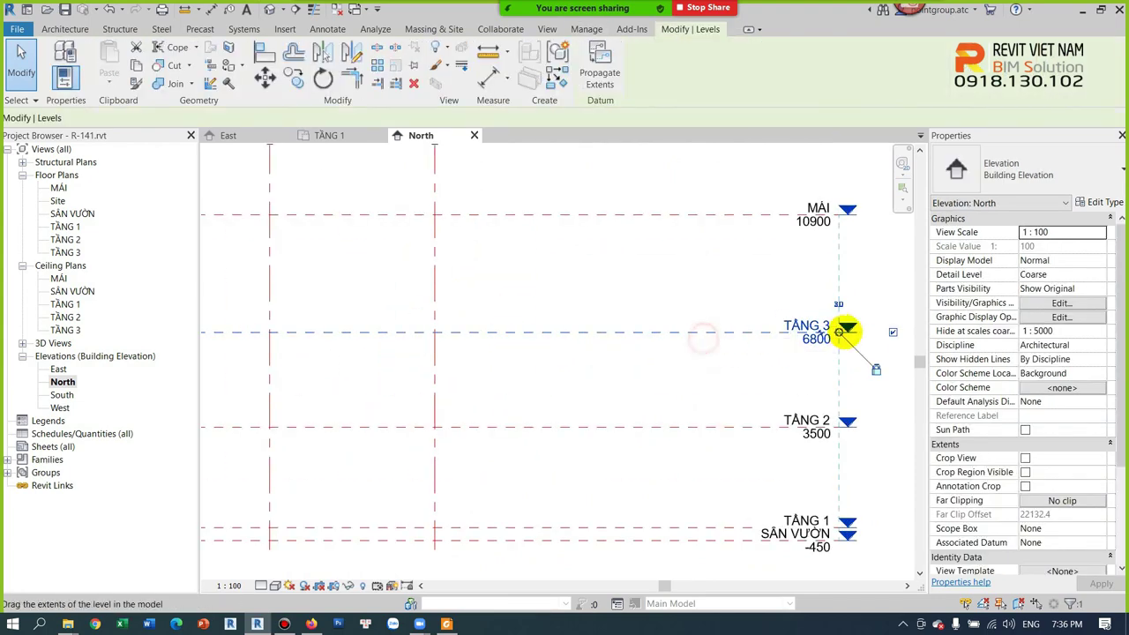
left_click_drag(838, 333, 650, 332)
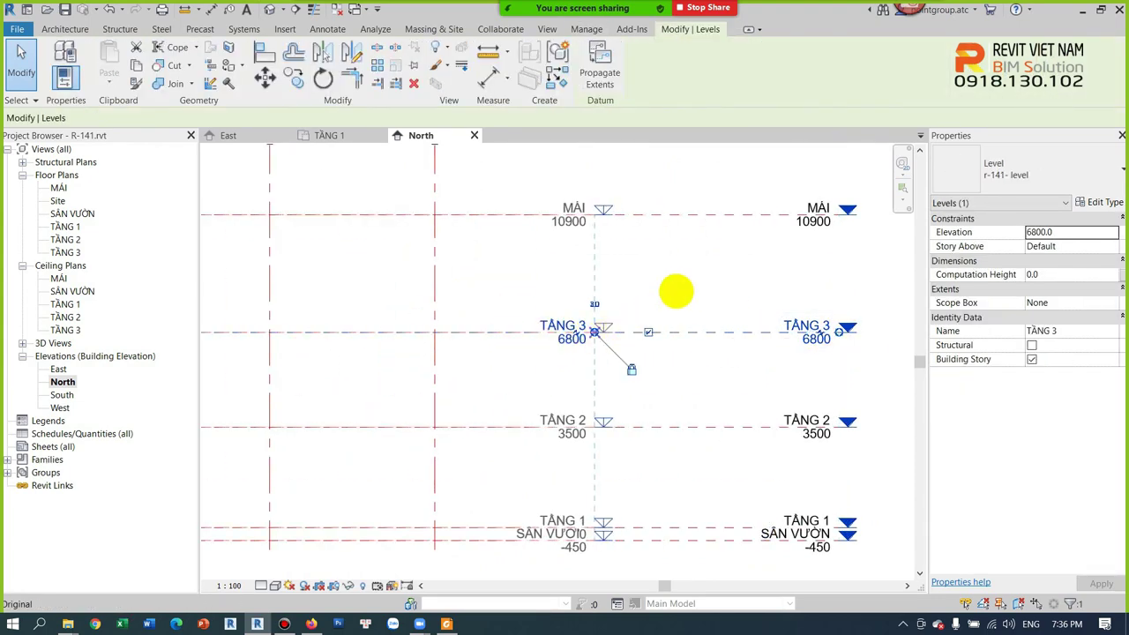
left_click(676, 291)
scroll(676, 291, "down", 2)
left_click(593, 275)
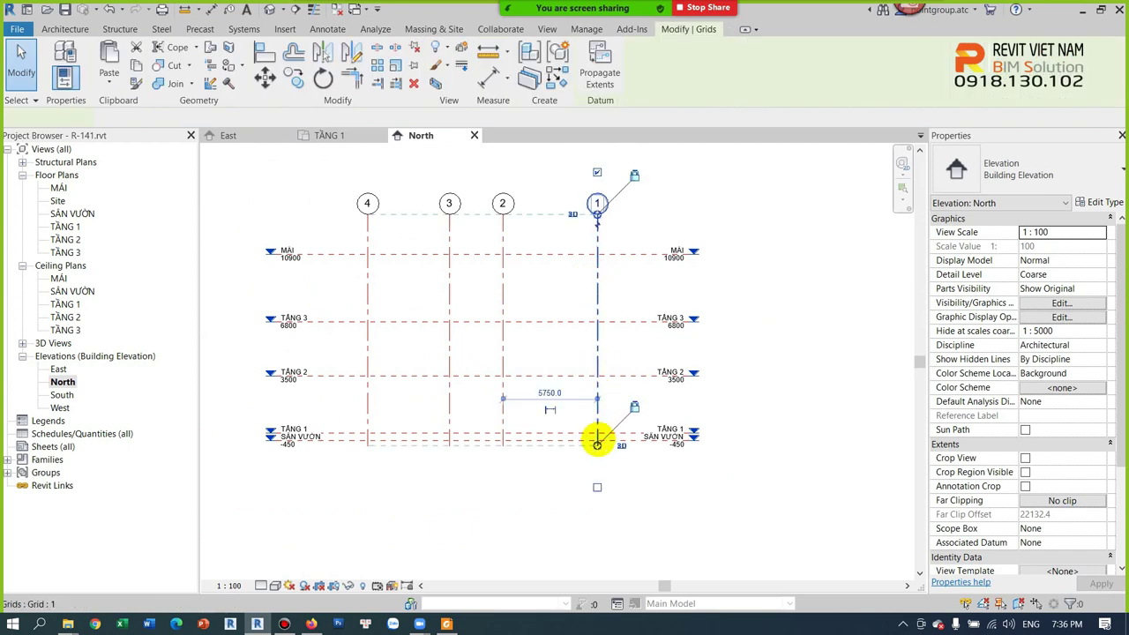
- In grid 1's type properties, preview Non-Plan View Symbols (Default) set to Bottom
scroll(617, 172, "up", 2)
left_click(639, 240)
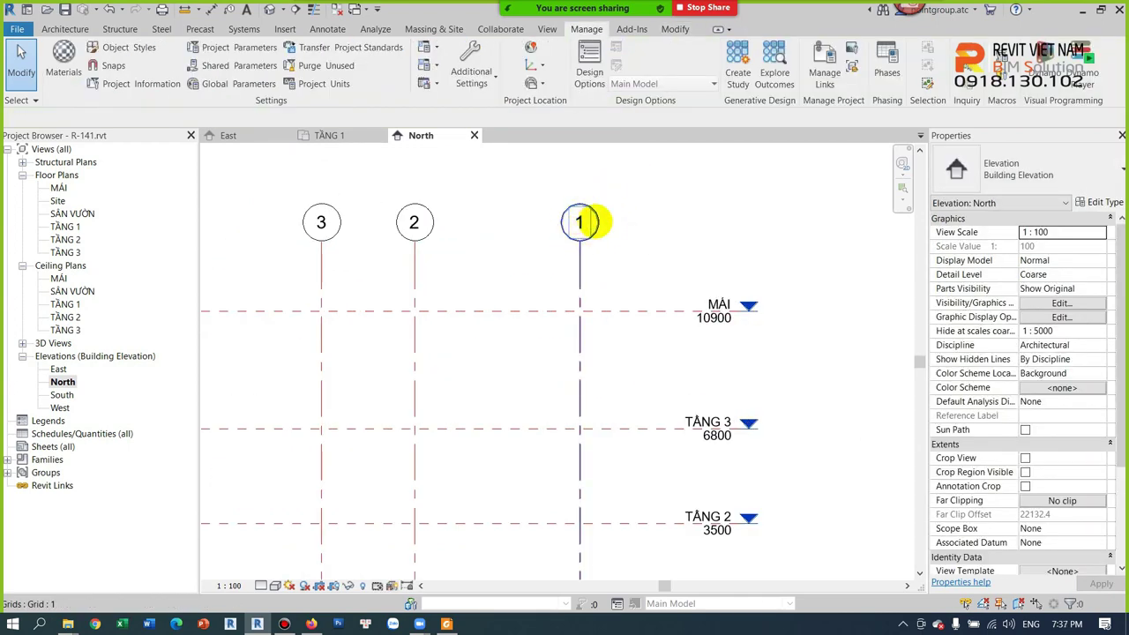
scroll(600, 234, "down", 2)
left_click(587, 258)
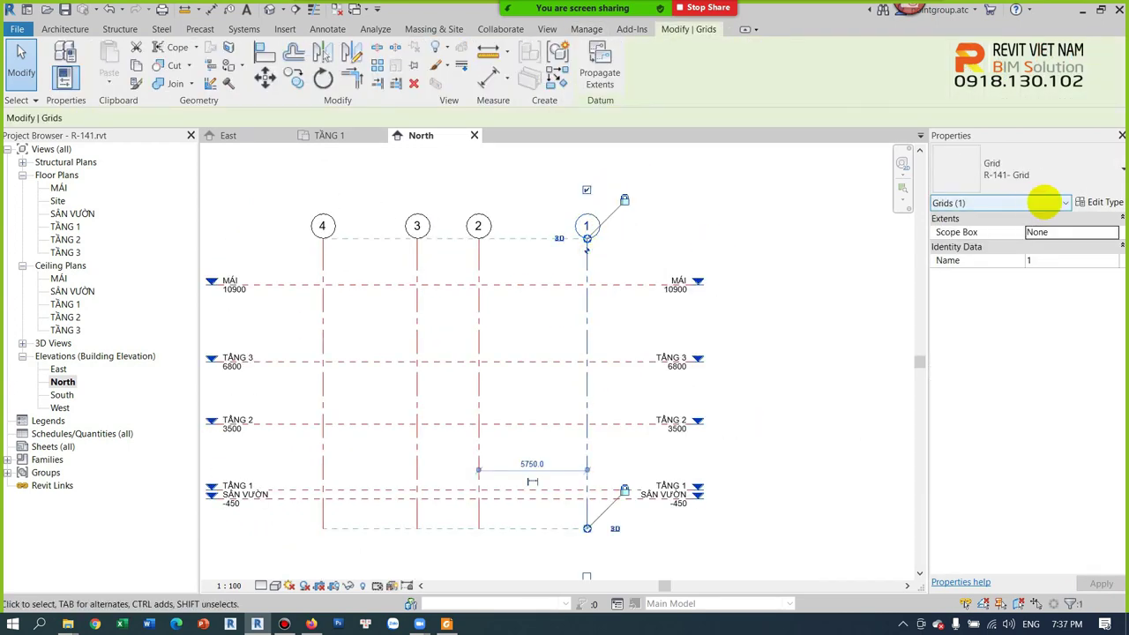
left_click(1095, 203)
left_click(1006, 318)
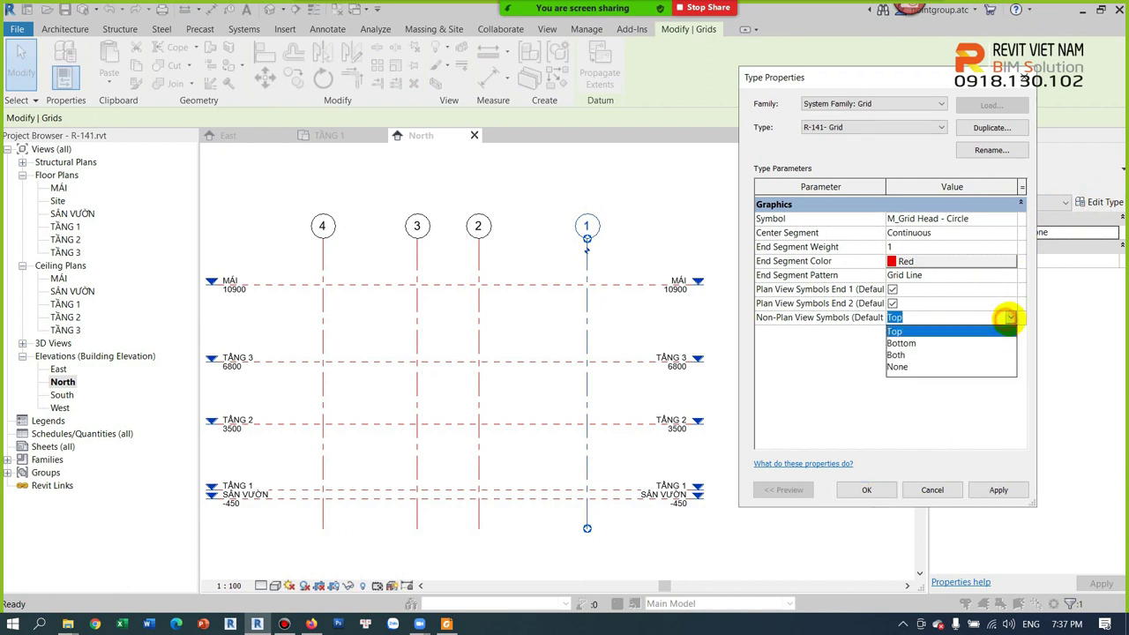
left_click(902, 343)
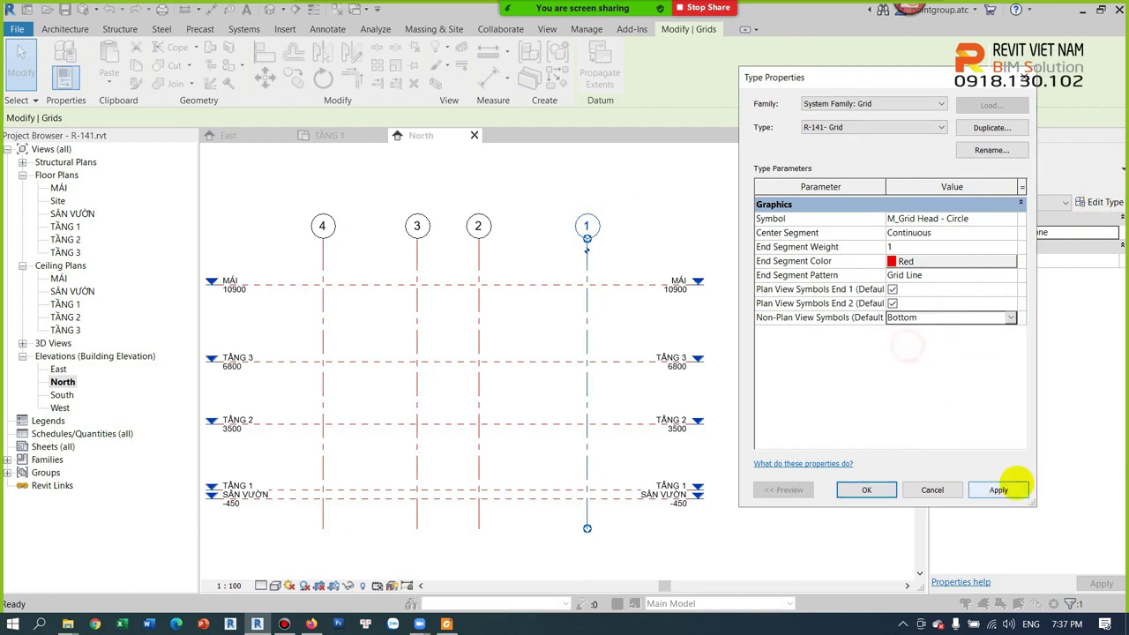
left_click(1006, 490)
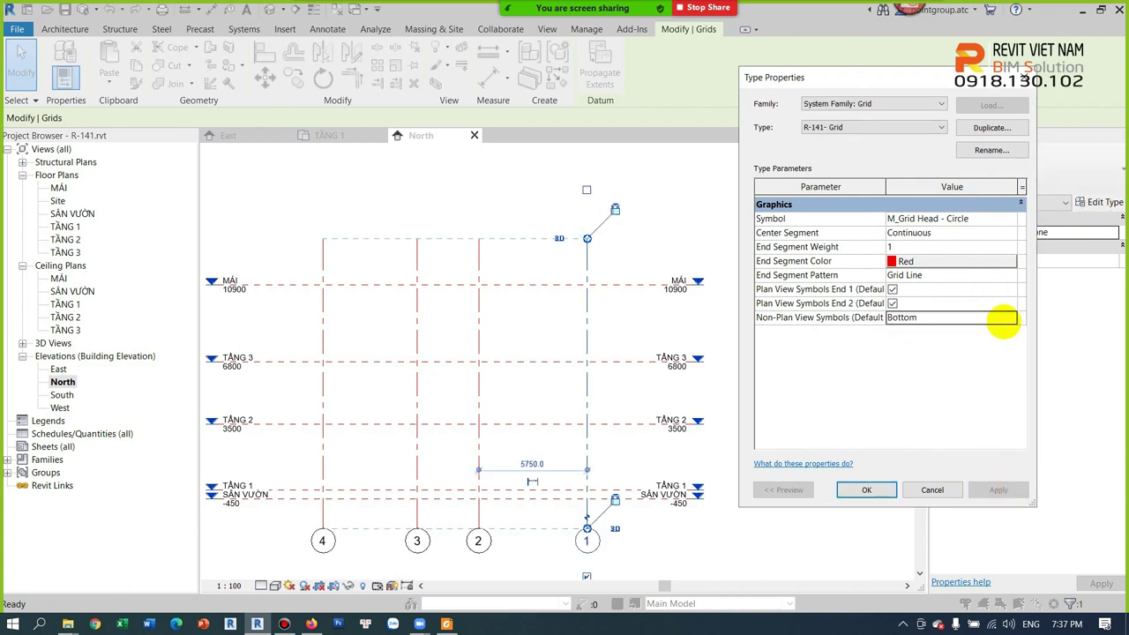
- Compare the Both and None bubble options, then keep Non-Plan View Symbols at Bottom
left_click(1010, 319)
left_click(915, 358)
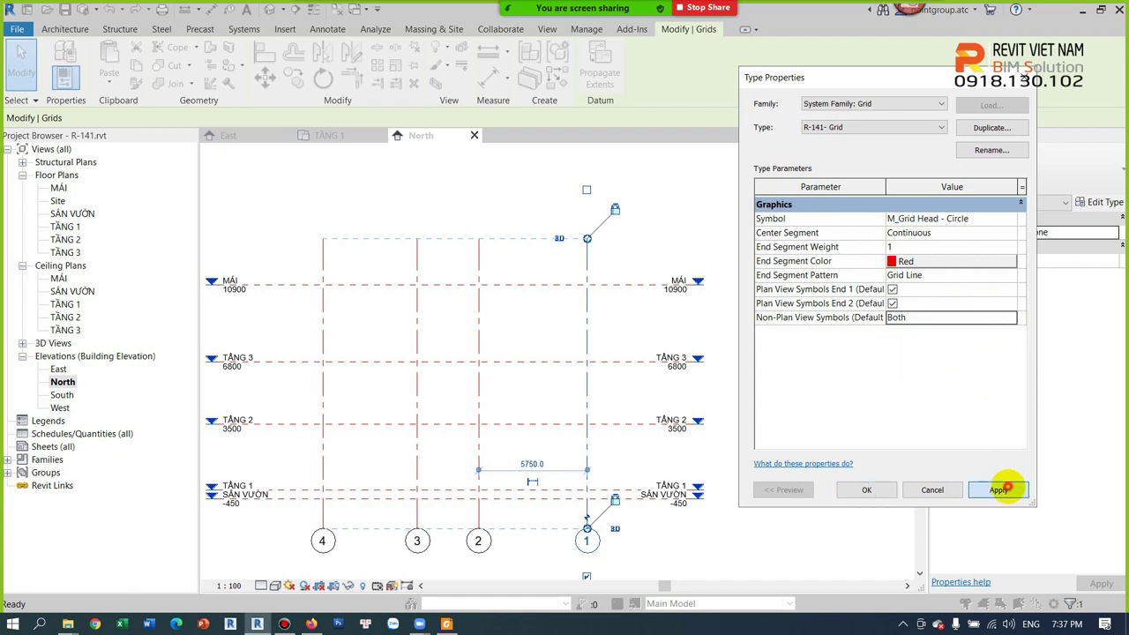
left_click(1003, 317)
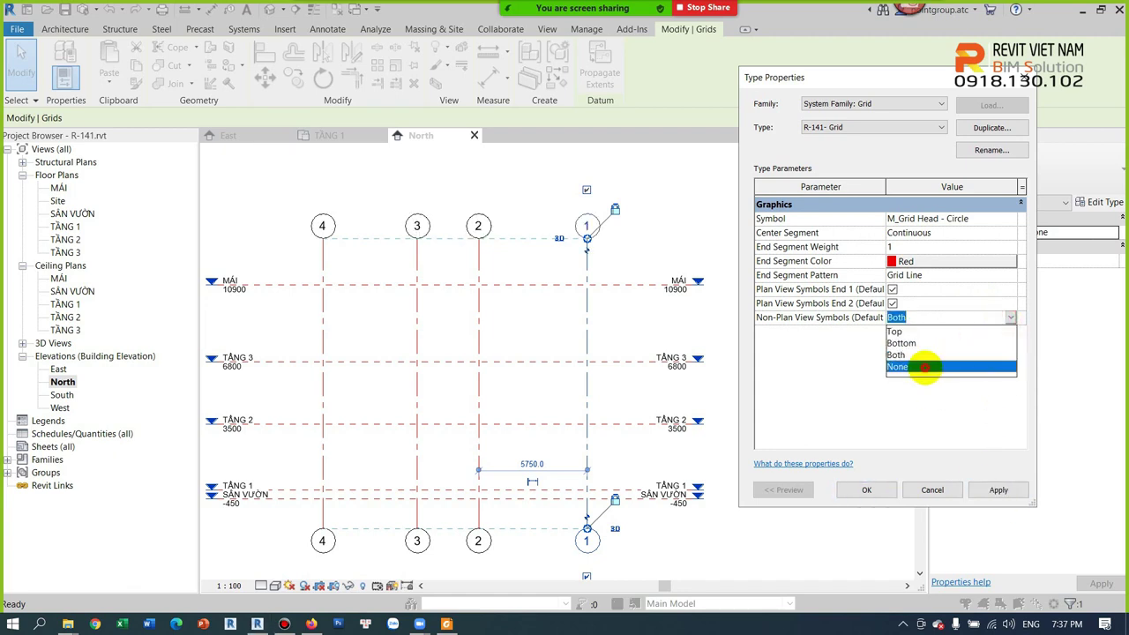
left_click(918, 371)
left_click(1013, 316)
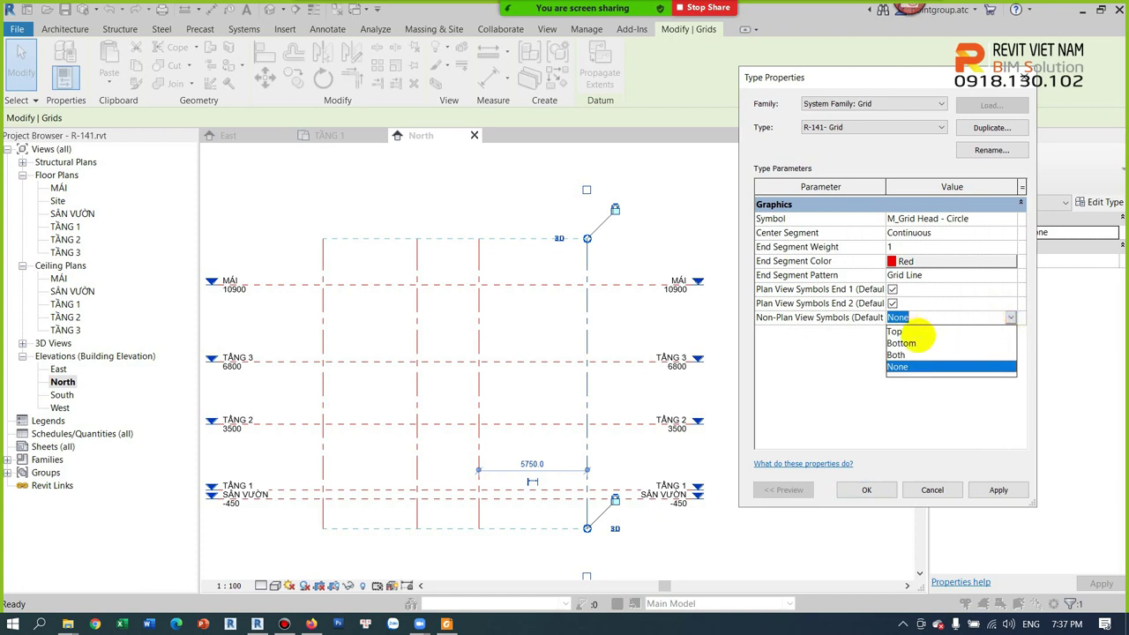
left_click(915, 343)
left_click(999, 489)
left_click(867, 489)
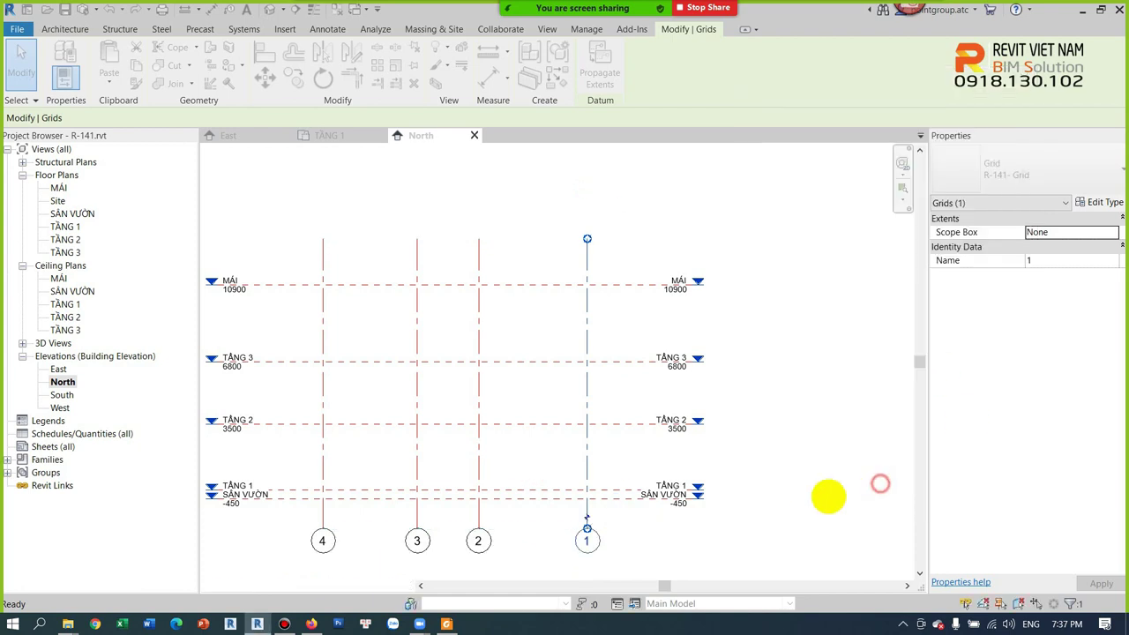
left_click(803, 516)
scroll(766, 444, "down", 3)
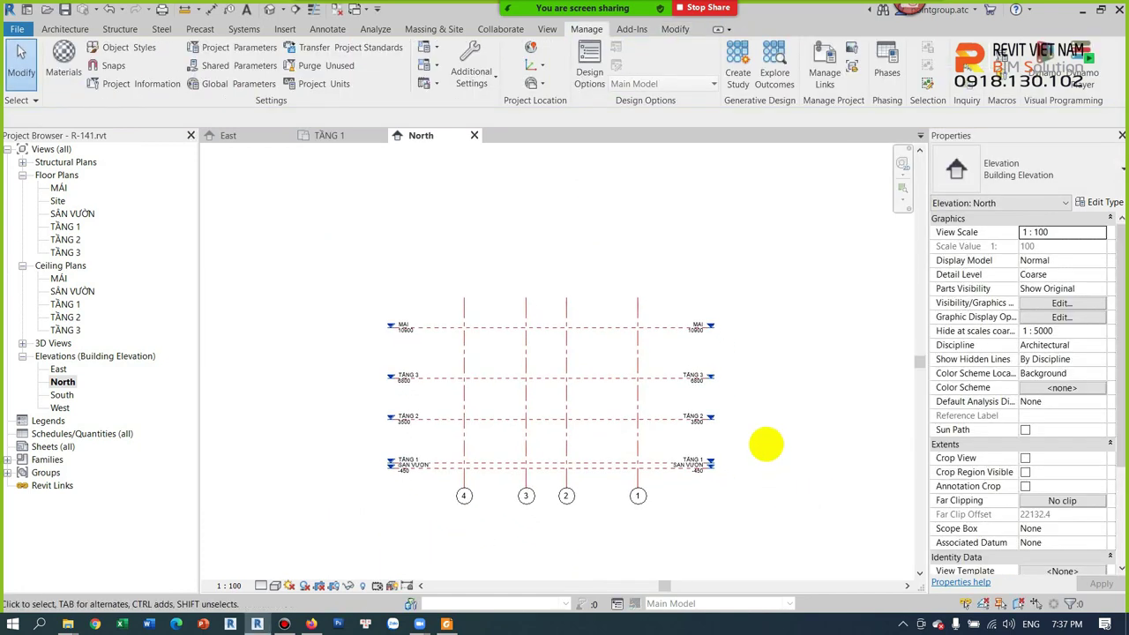